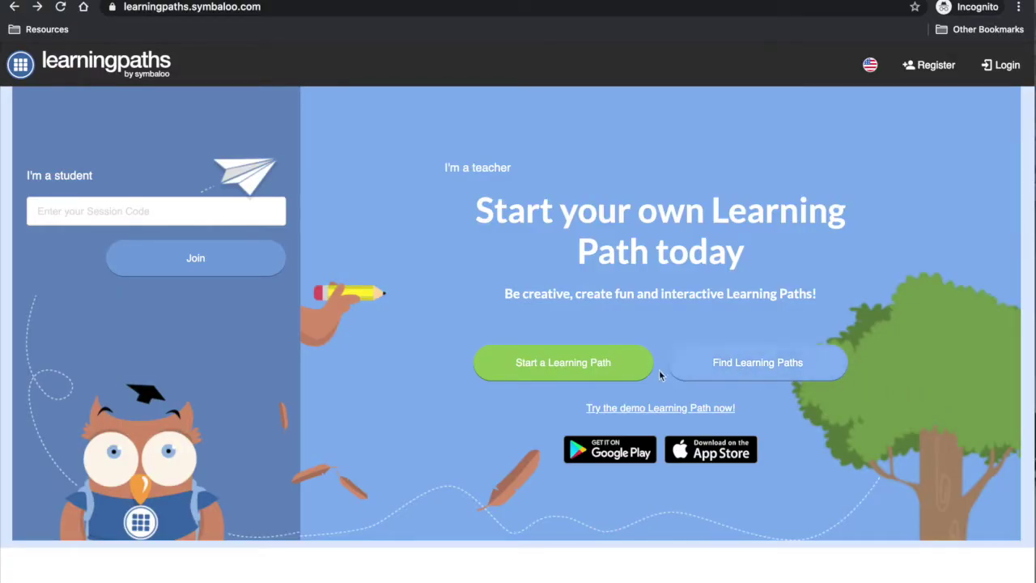
# Start a Learning Path and sign in to Symbaloo with the teacher's existing Google account.
pyautogui.click(612, 378)
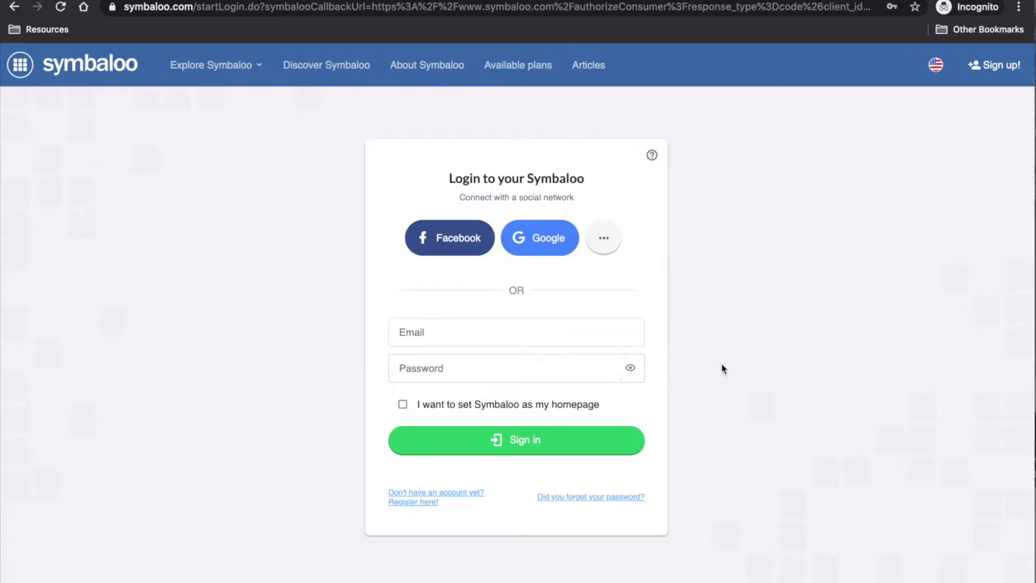
pyautogui.click(604, 238)
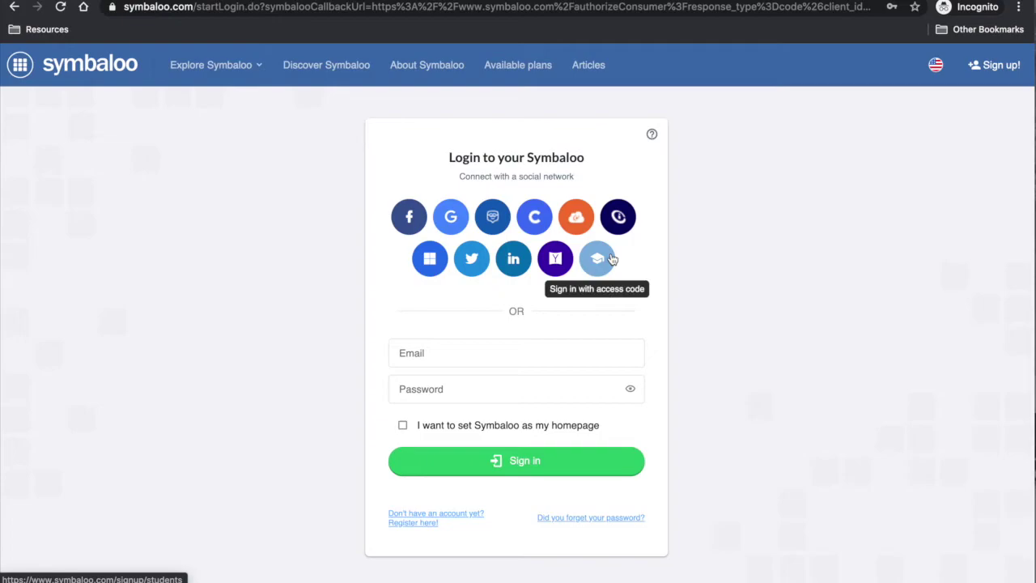
pyautogui.click(450, 222)
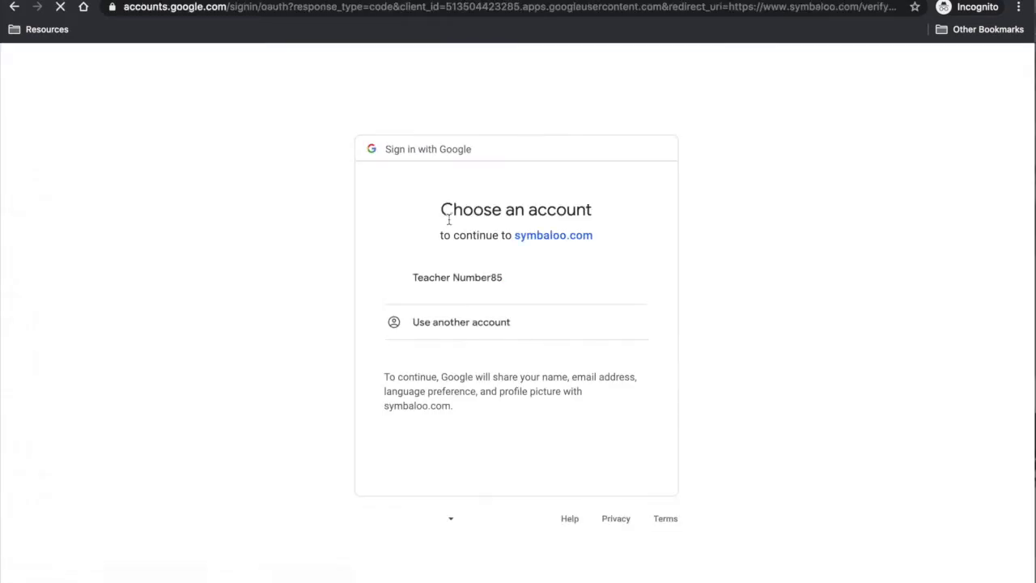
pyautogui.click(451, 283)
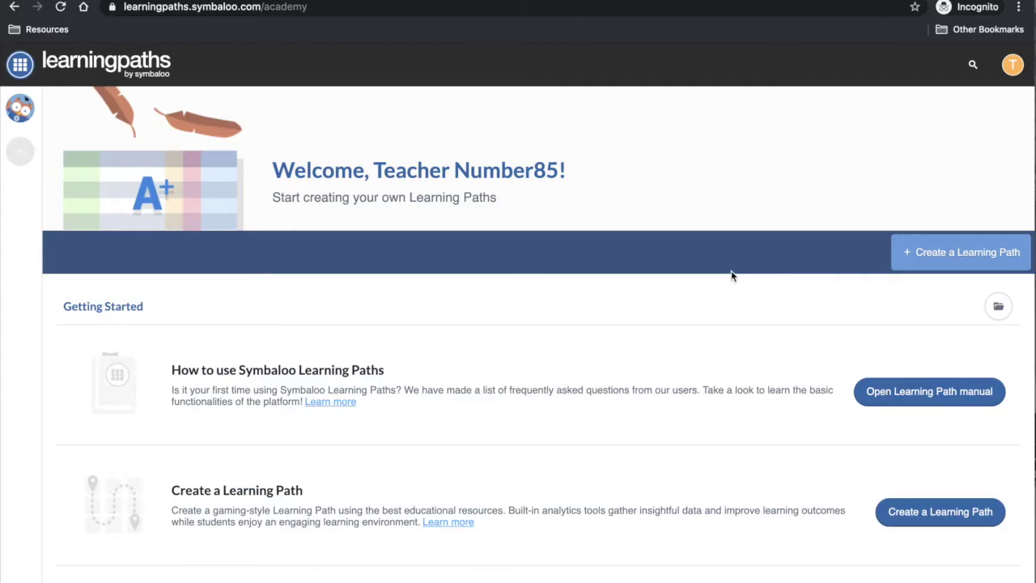
# Create a Learning Path on the subject "volcanoes", using the matching suggestion.
pyautogui.click(900, 263)
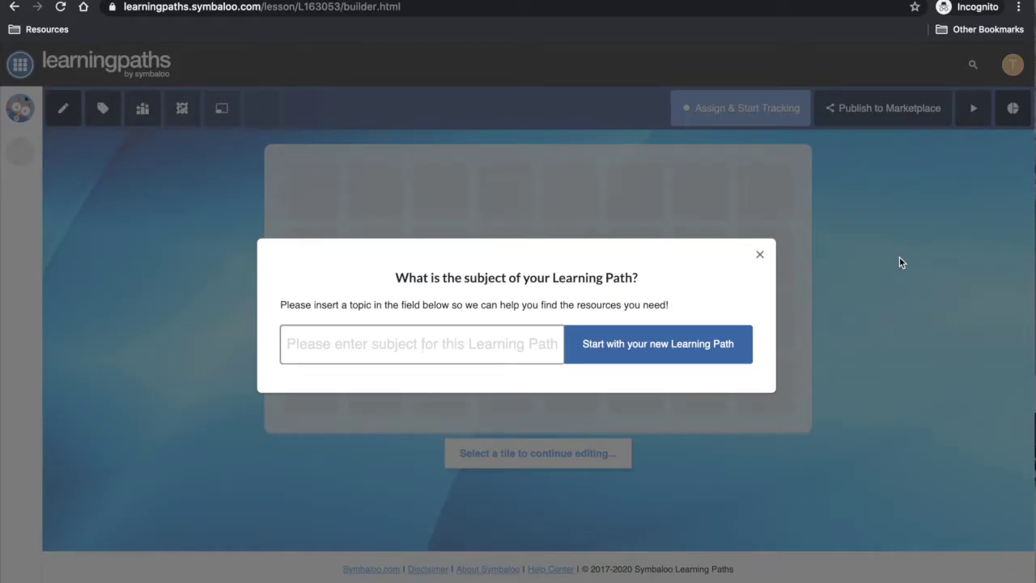
pyautogui.click(347, 354)
pyautogui.write('V')
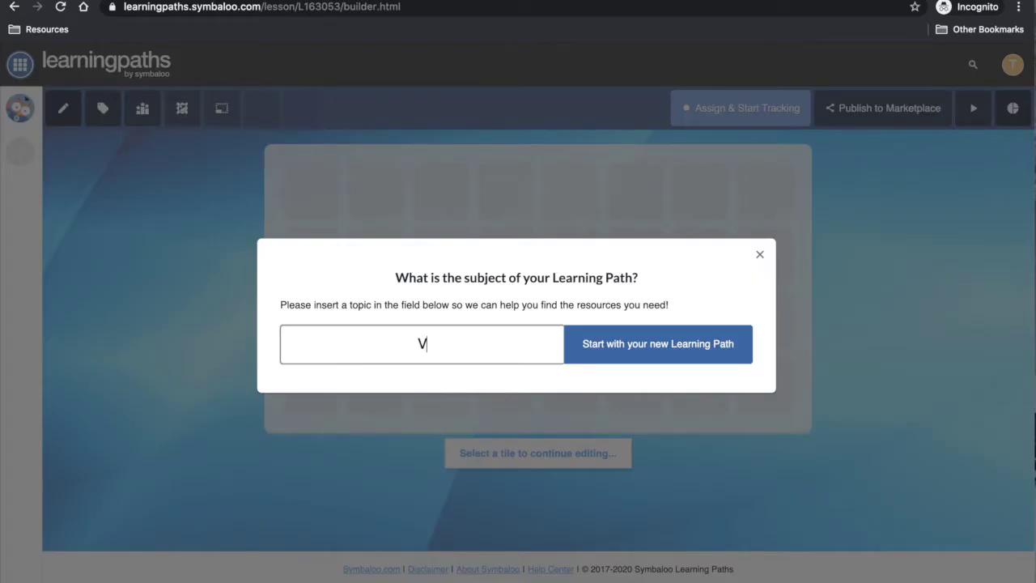
pyautogui.write('olcanoes')
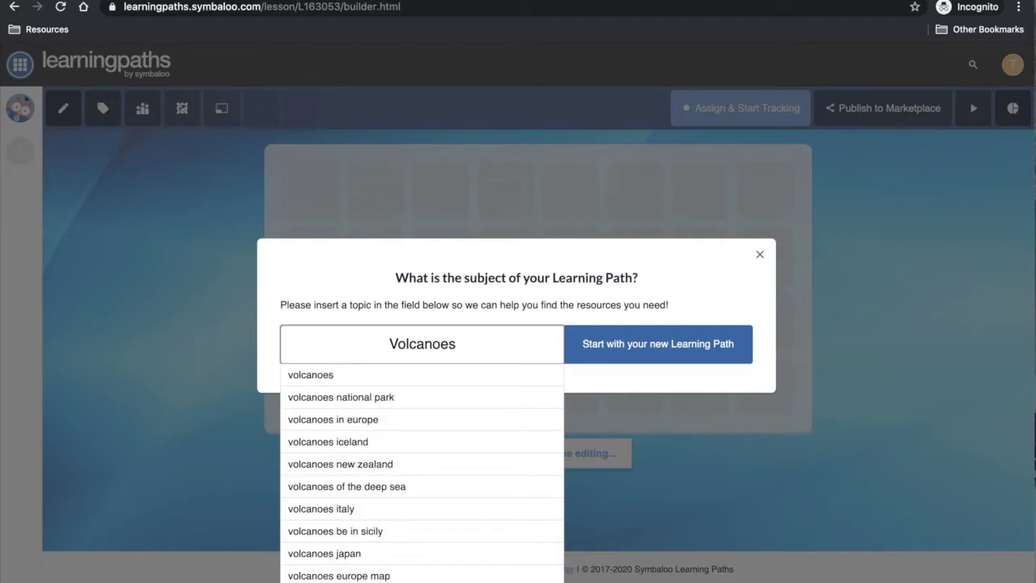
pyautogui.click(346, 380)
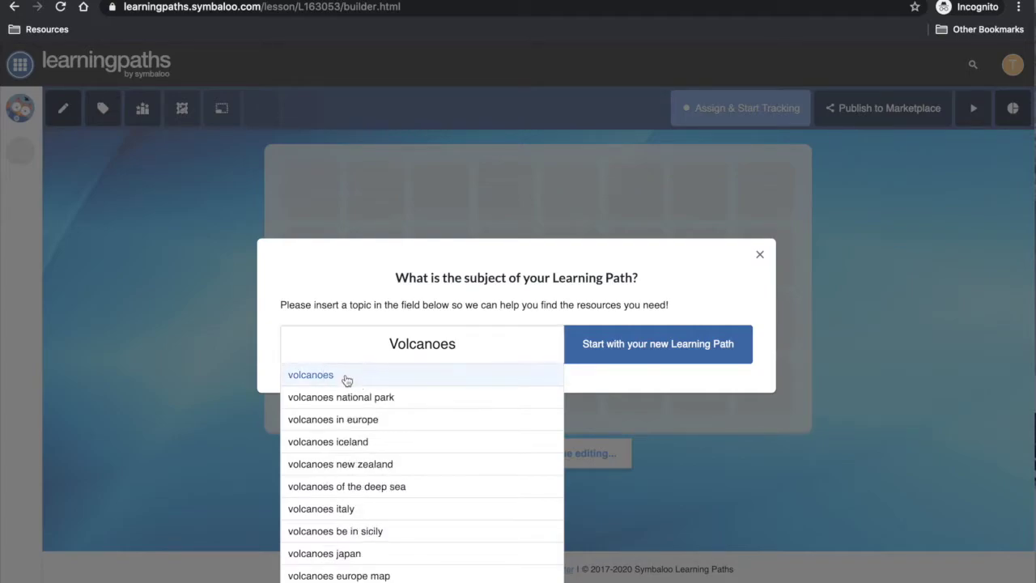
pyautogui.click(570, 344)
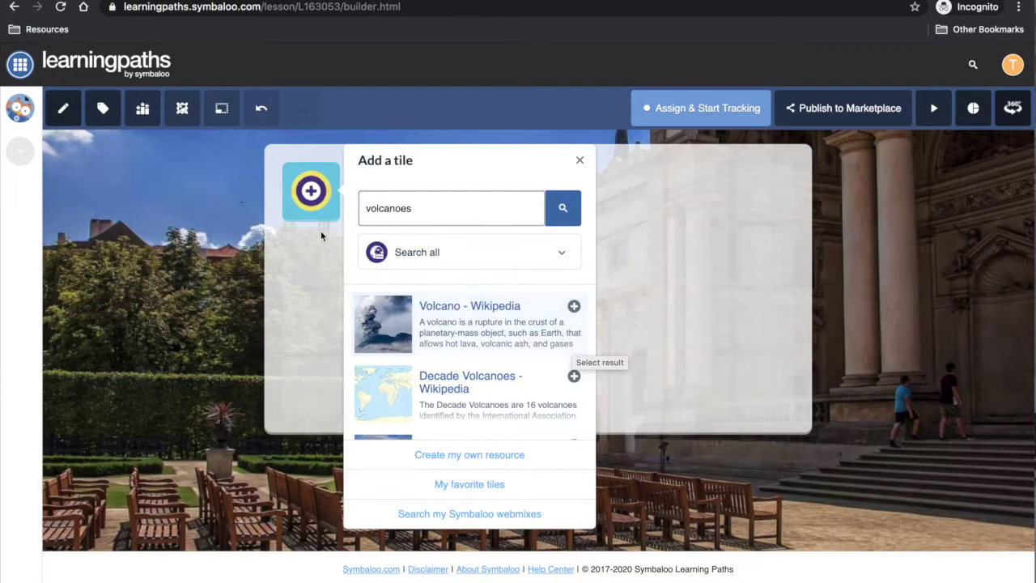
# Set the Learning Path's background image to the misty volcano landscape and save the theme.
pyautogui.click(183, 108)
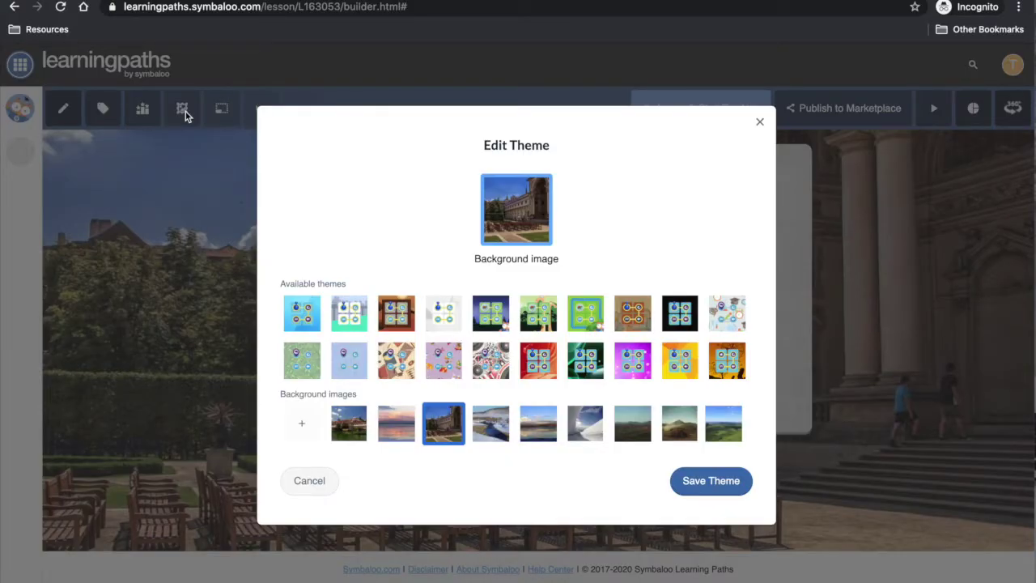
pyautogui.click(671, 426)
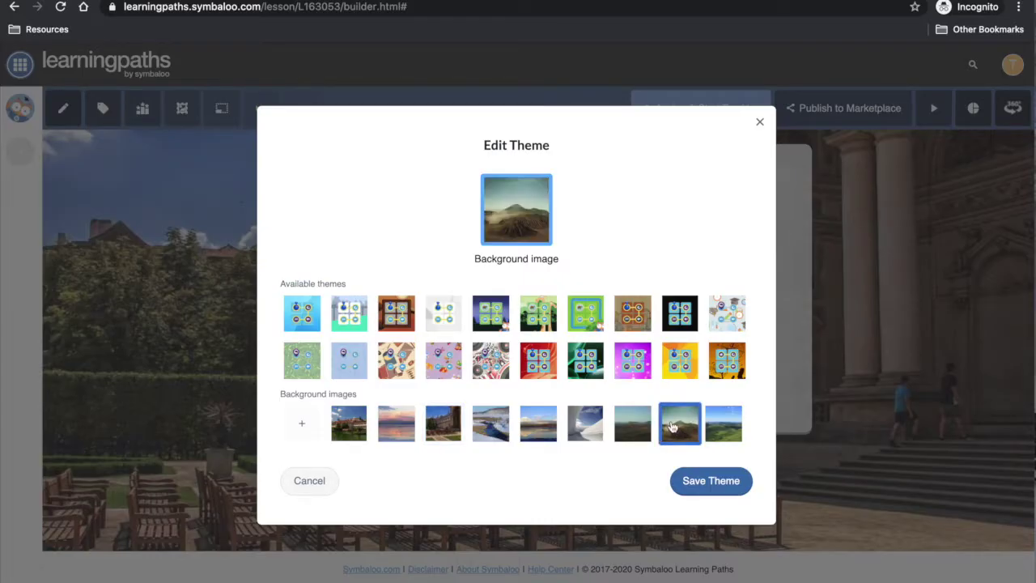
pyautogui.click(702, 482)
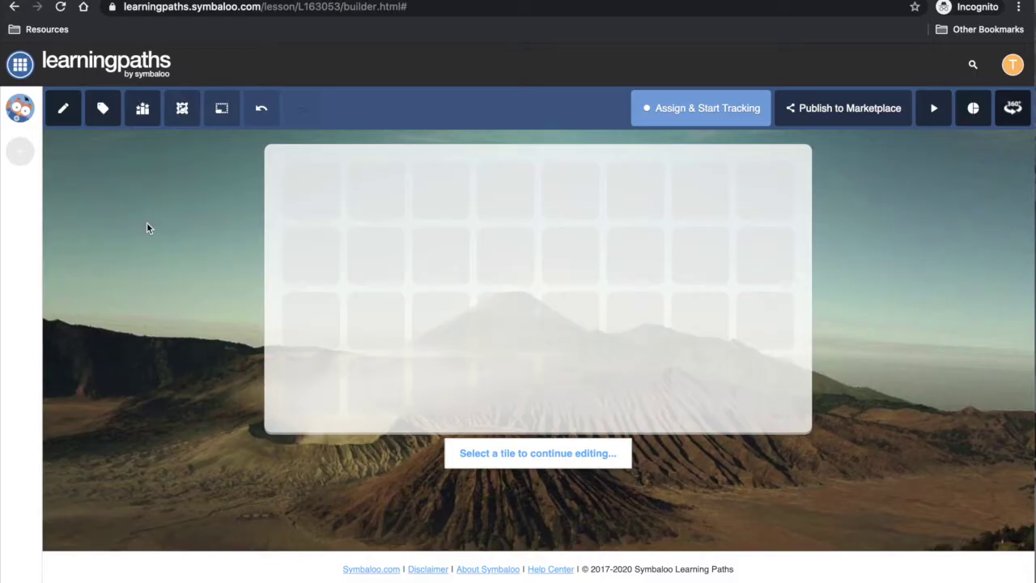
# Capitalize the Learning Path title as "Volcanoes" and enter the description "This learning path explore the topic volcanoes".
pyautogui.click(70, 109)
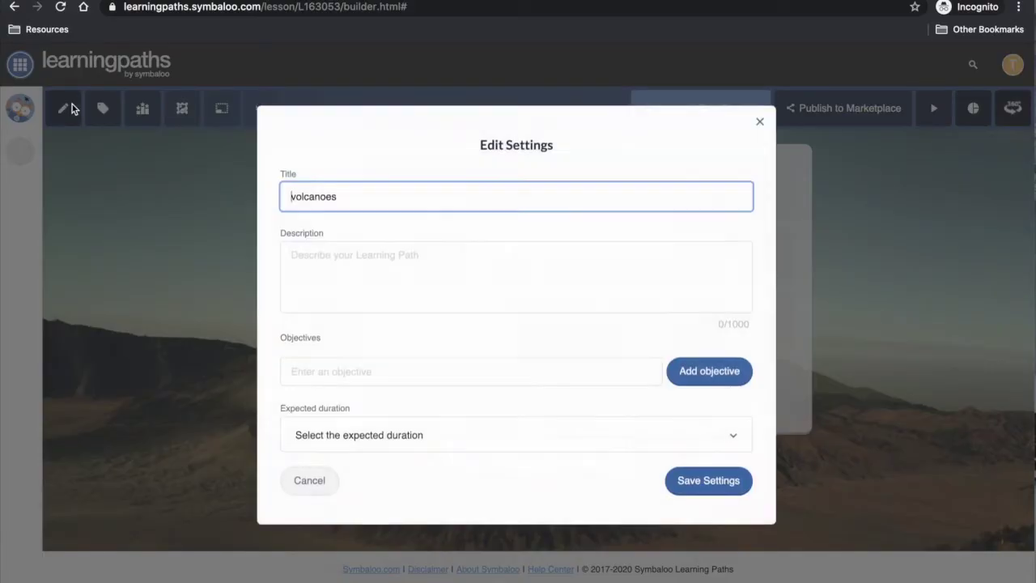
pyautogui.click(876, 366)
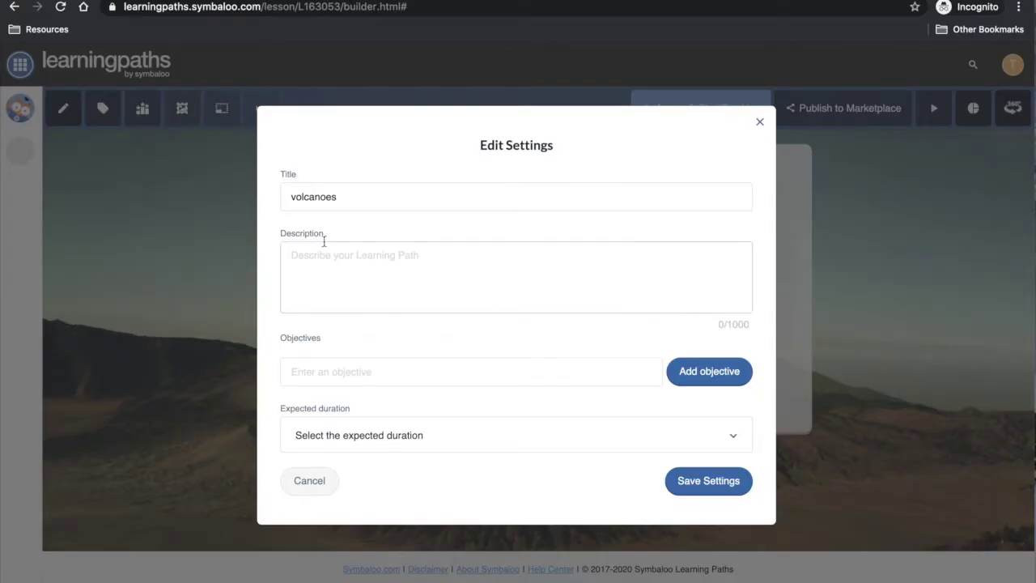
pyautogui.click(297, 201)
pyautogui.press('BackSpace')
pyautogui.write('V')
pyautogui.click(311, 261)
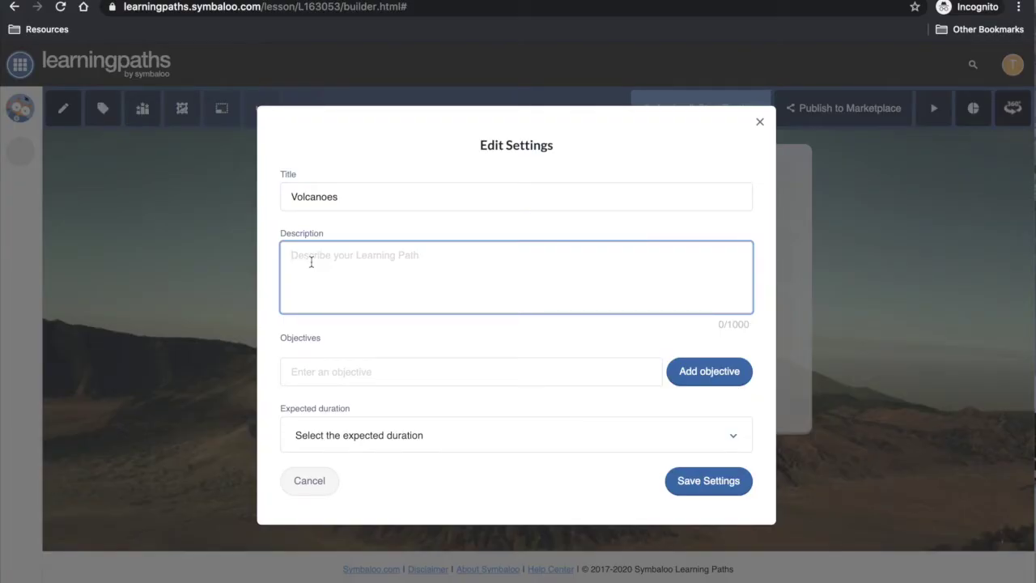
pyautogui.write('This learning path explore the topic volcanoes')
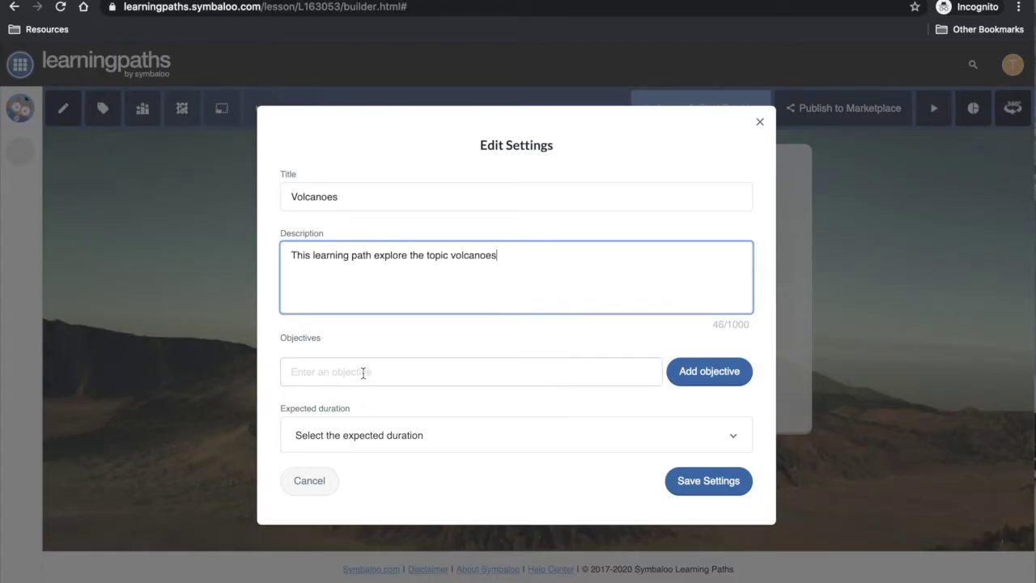
# Add the objectives "Understand how volcanoes are formed" and "Learn about the different types of volcanoes".
pyautogui.click(362, 372)
pyautogui.write('Under')
pyautogui.press('Down')
pyautogui.press('Return')
pyautogui.press('Return')
pyautogui.write('Learn')
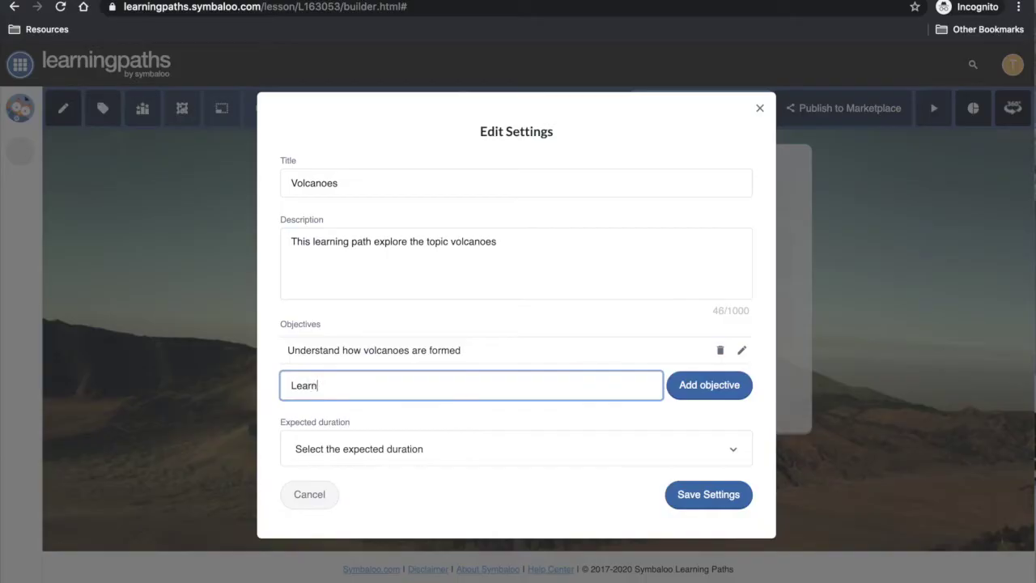
pyautogui.write(' about the different types of volcanoes')
pyautogui.press('Return')
# Add the objective "Explore the Pacific Ring of Fire & how many volcanoes are there" and enter "Understand the difference between lava and magma".
pyautogui.write('Explor')
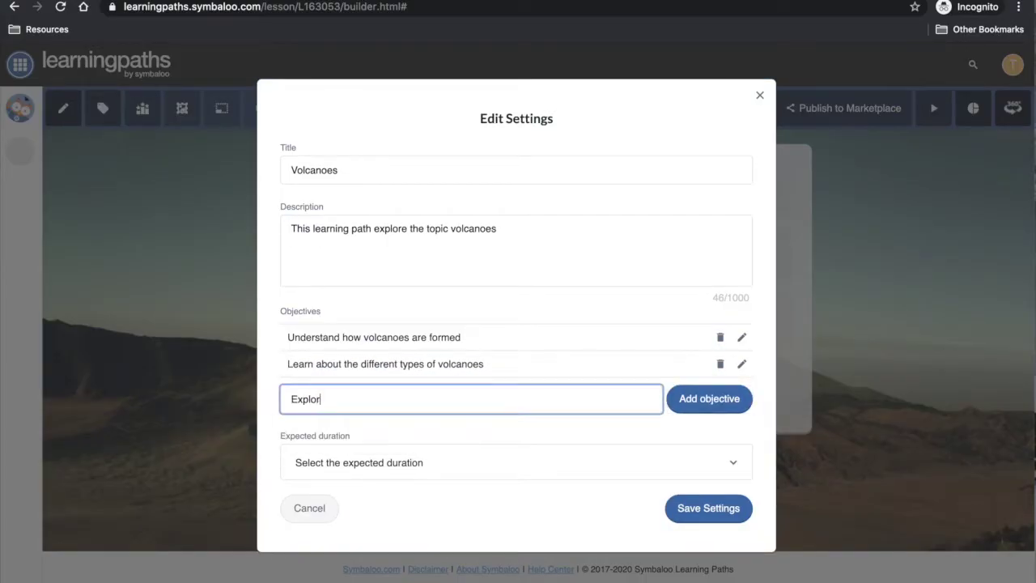
pyautogui.write('e the Pacific Ring of Fire & how many ')
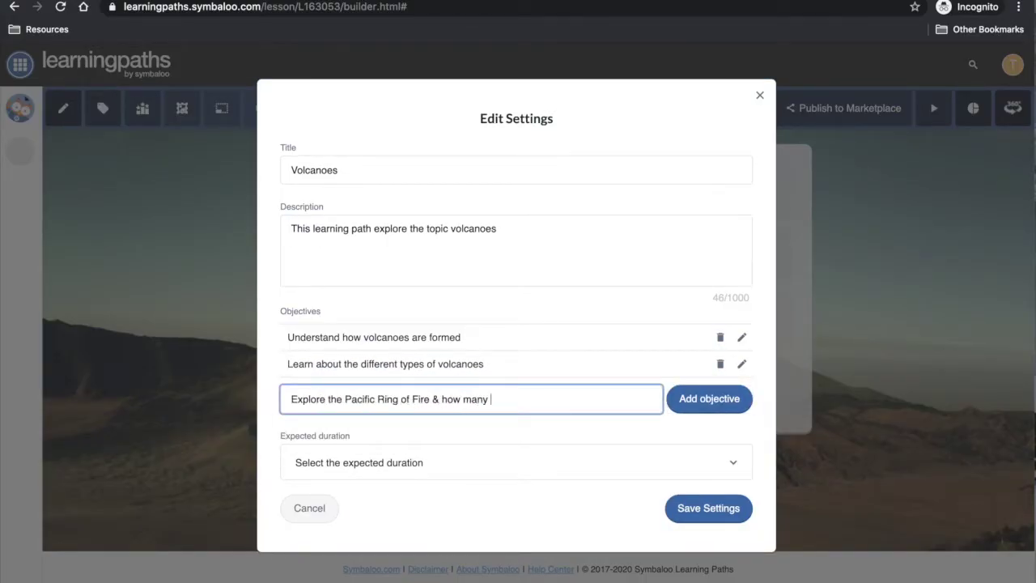
pyautogui.write('volcanoes are there')
pyautogui.press('Return')
pyautogui.write('Understand the diff')
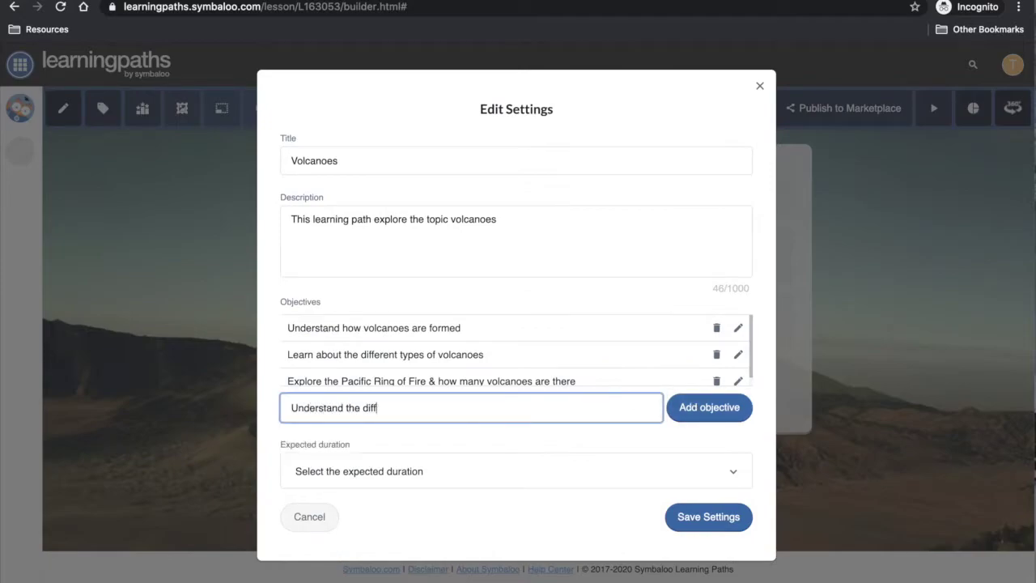
pyautogui.write('erence between lava and magma')
pyautogui.click(680, 446)
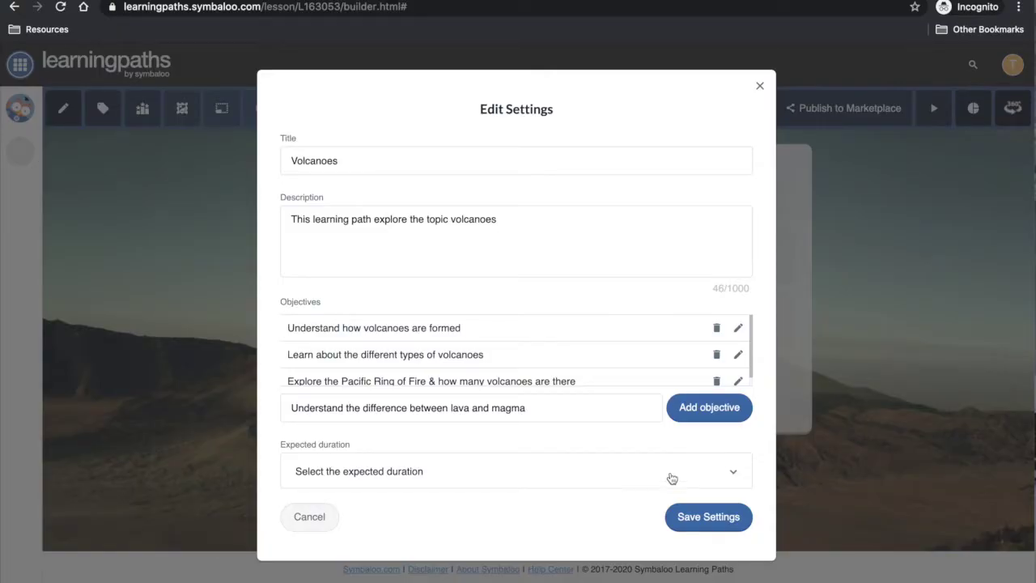
# Browse the expected duration options without choosing one, and save the Learning Path settings.
pyautogui.click(671, 477)
pyautogui.scroll(-5, 671, 477)
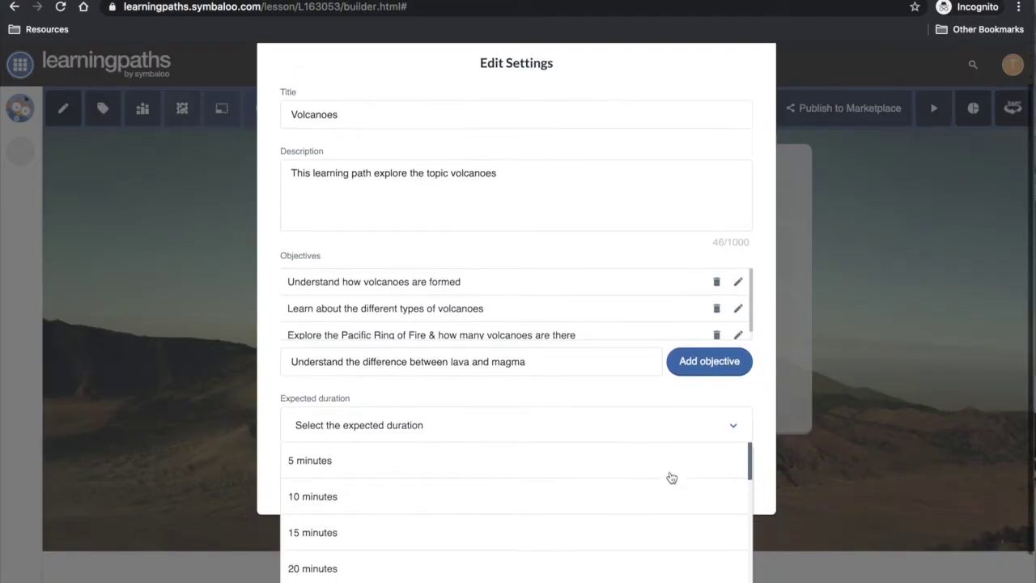
pyautogui.scroll(-3, 671, 483)
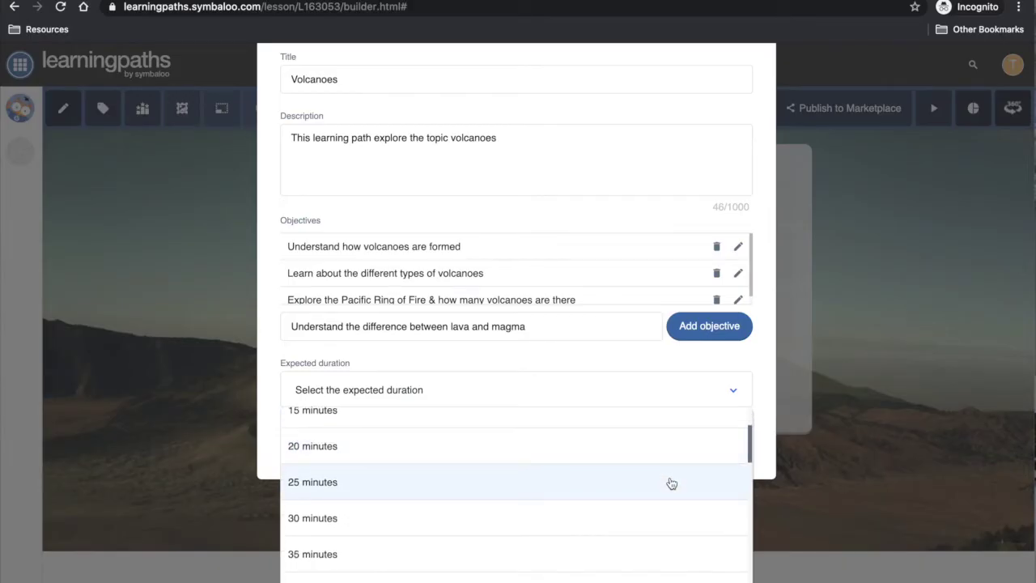
pyautogui.click(766, 444)
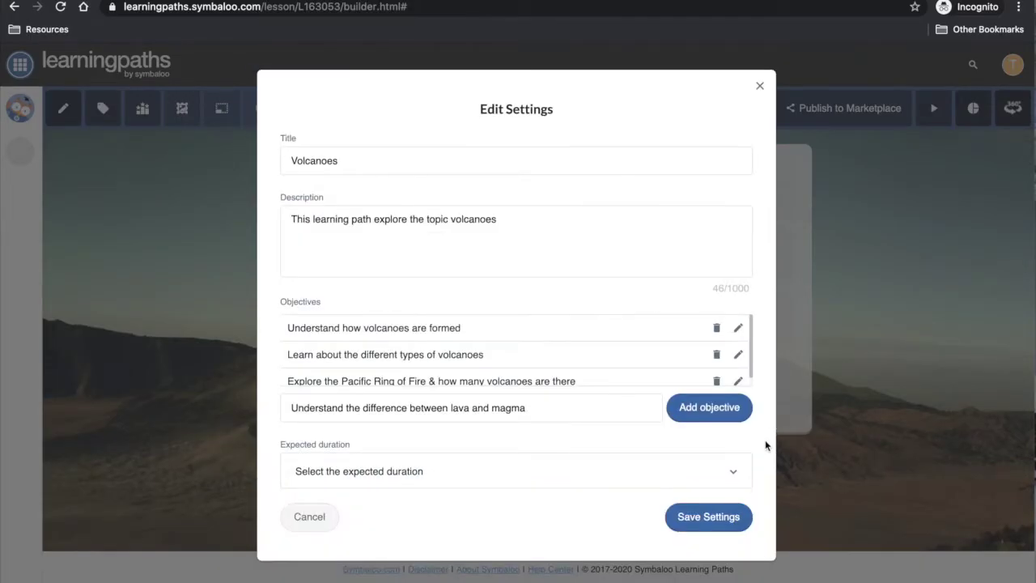
pyautogui.click(712, 519)
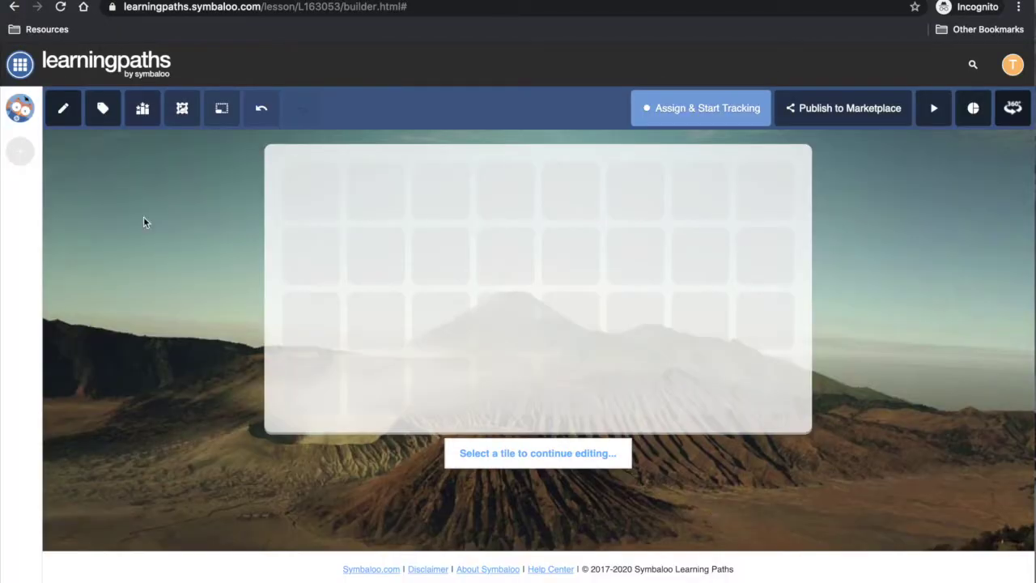
# Categorize the Learning Path as grade level High School and subject Other, and save the category.
pyautogui.click(106, 110)
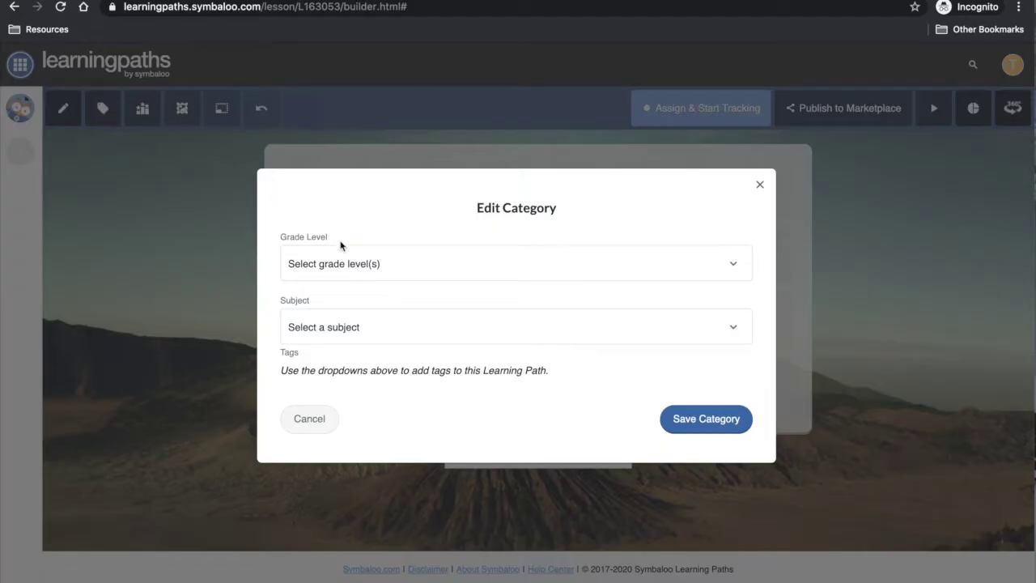
pyautogui.click(386, 272)
pyautogui.click(402, 377)
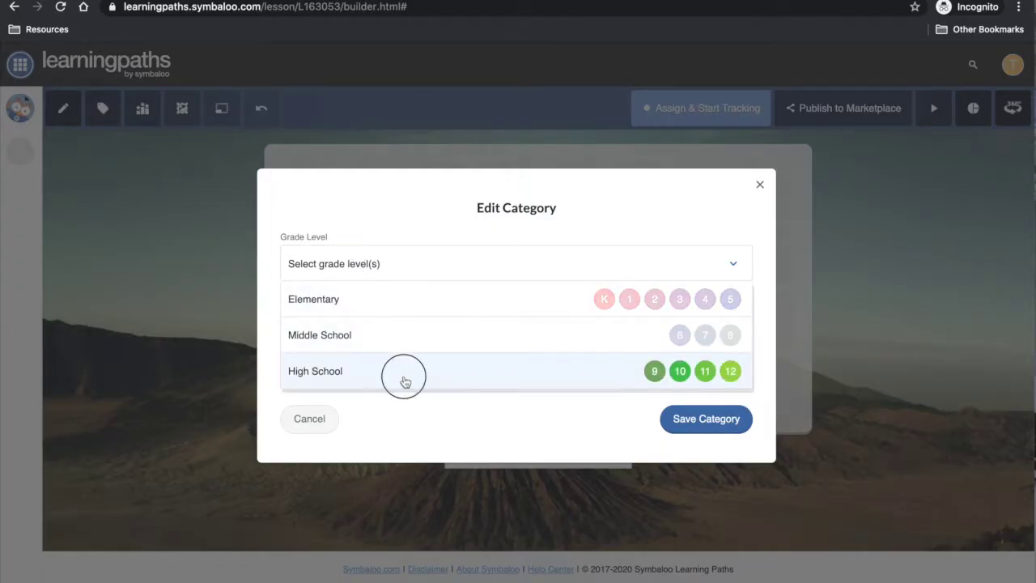
pyautogui.click(364, 330)
pyautogui.click(370, 364)
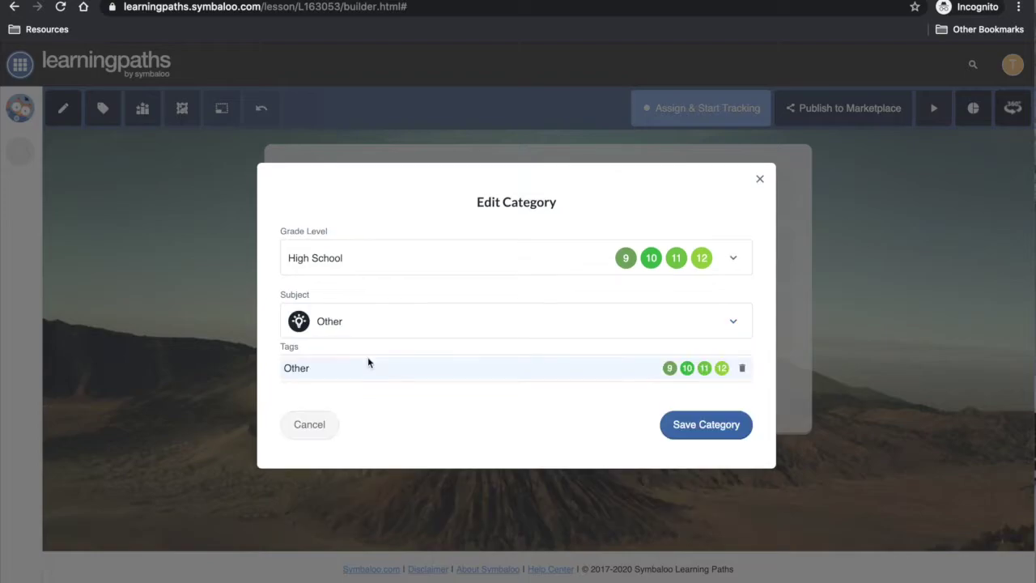
pyautogui.click(715, 429)
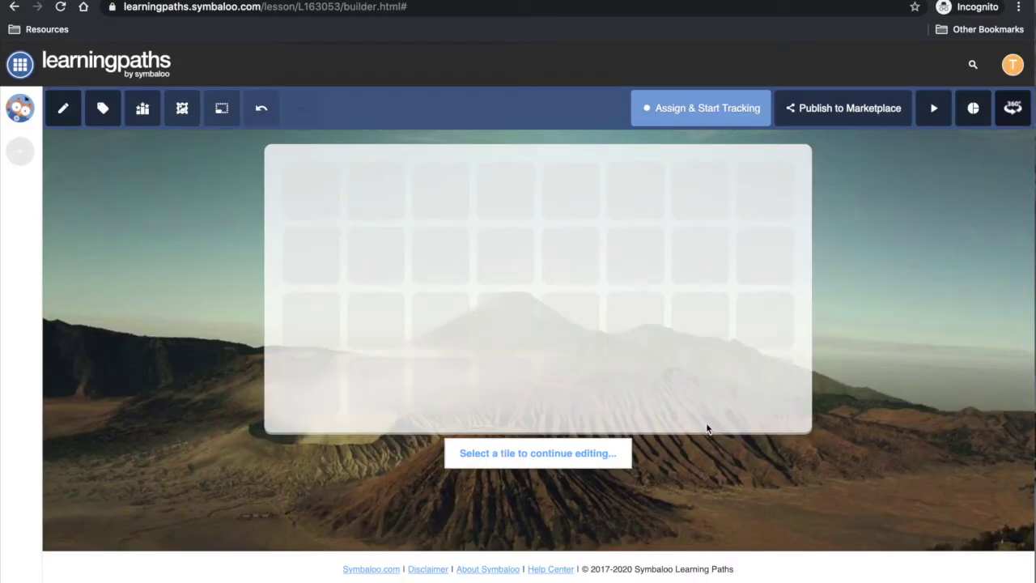
# Check the question rewards and resize the tile grid to six columns by four rows.
pyautogui.click(142, 112)
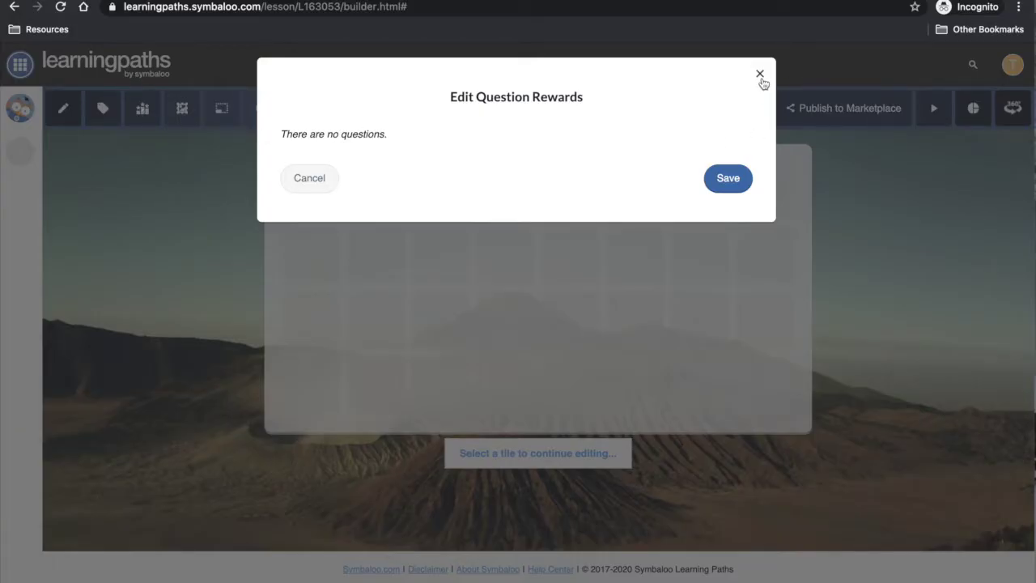
pyautogui.click(760, 75)
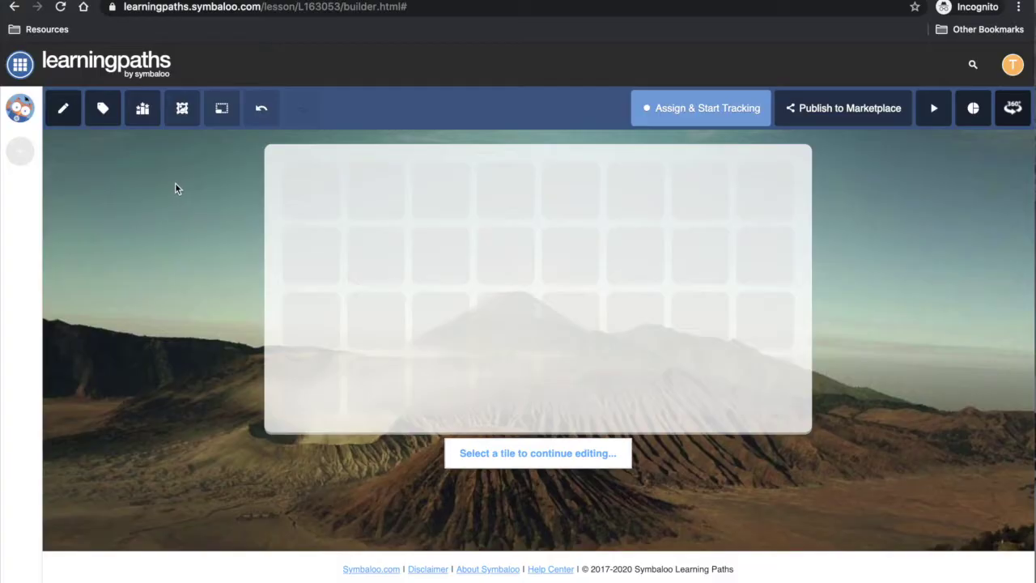
pyautogui.click(222, 109)
pyautogui.click(224, 212)
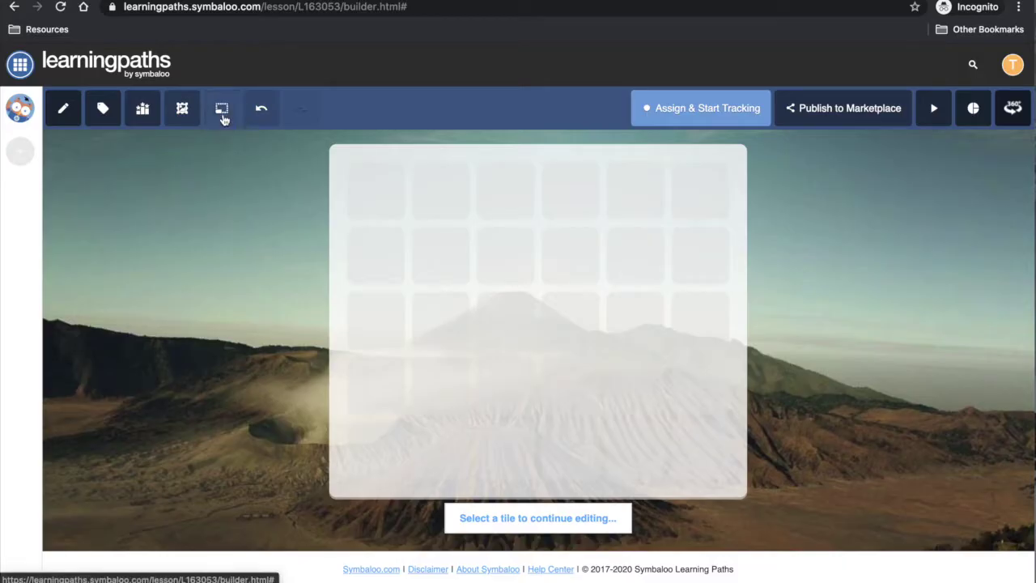
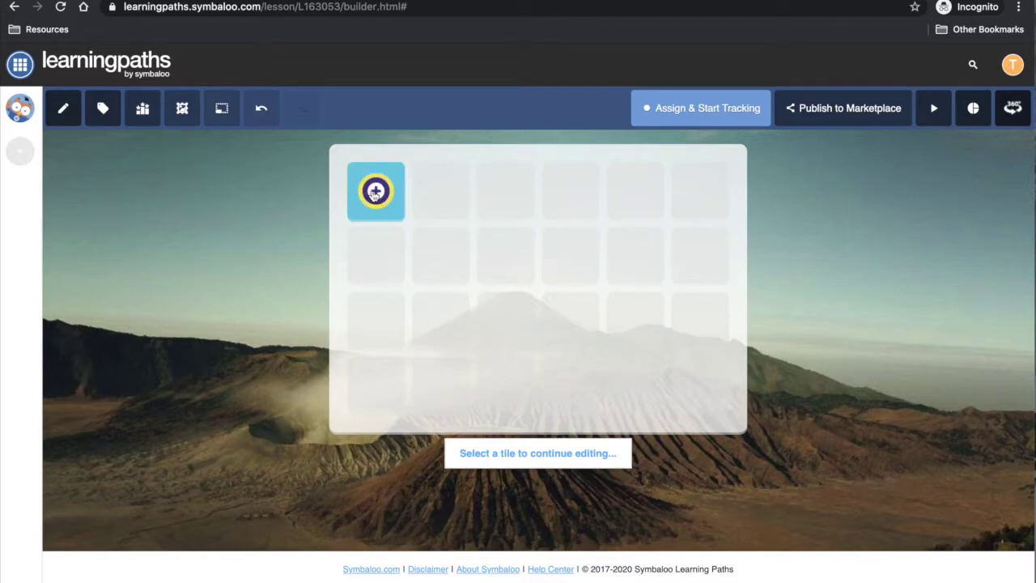
# Create a custom resource in the first tile, titled "Volcanic Eruptions", with the description "Watch this video and observe the volcanic eruptions.".
pyautogui.click(374, 193)
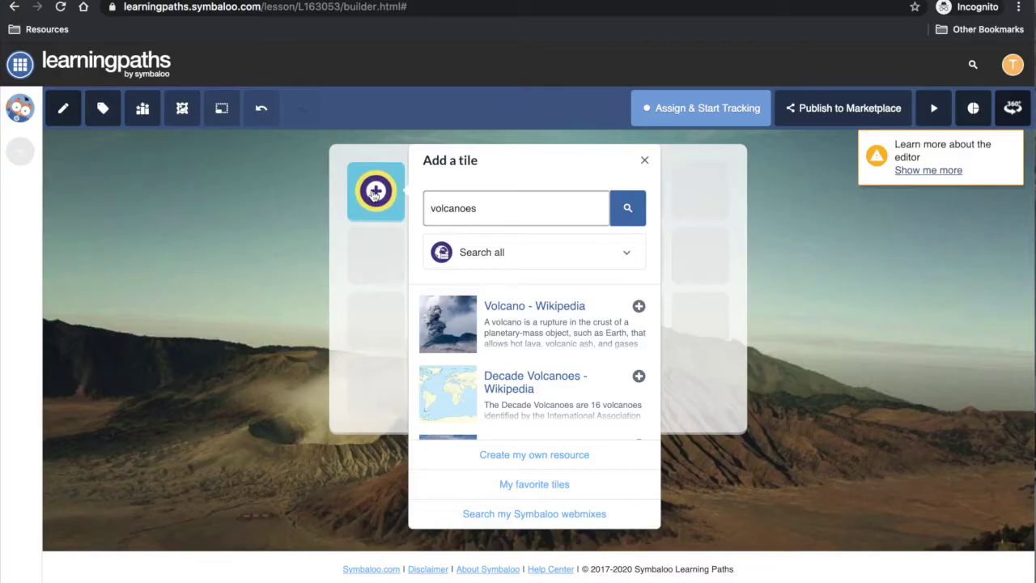
pyautogui.click(514, 253)
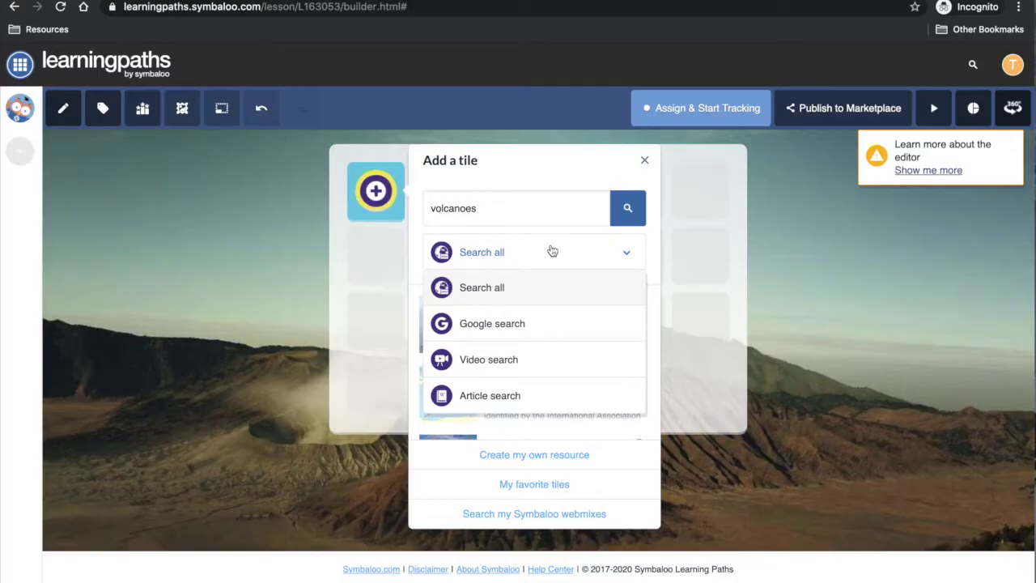
pyautogui.click(654, 272)
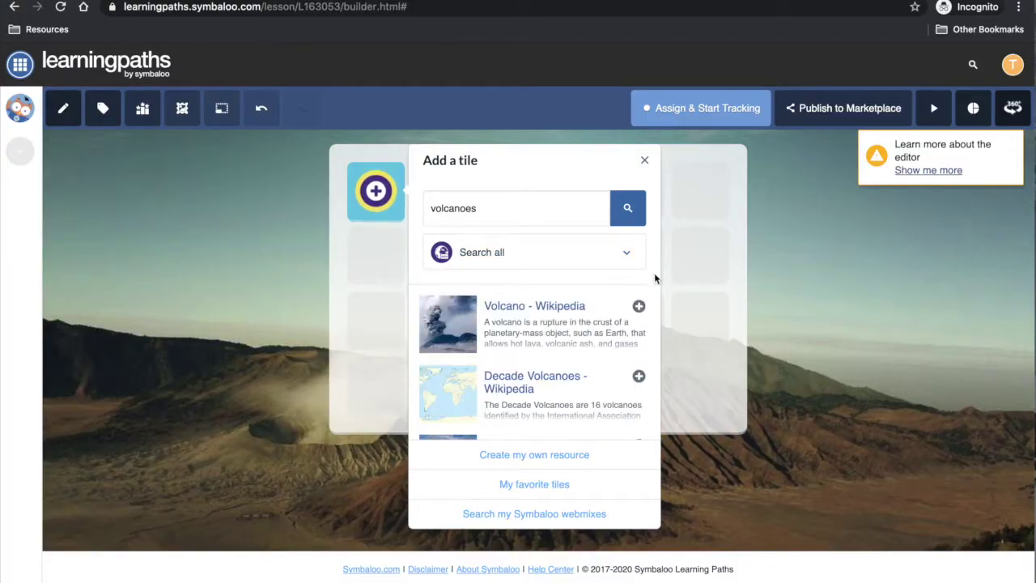
pyautogui.click(605, 454)
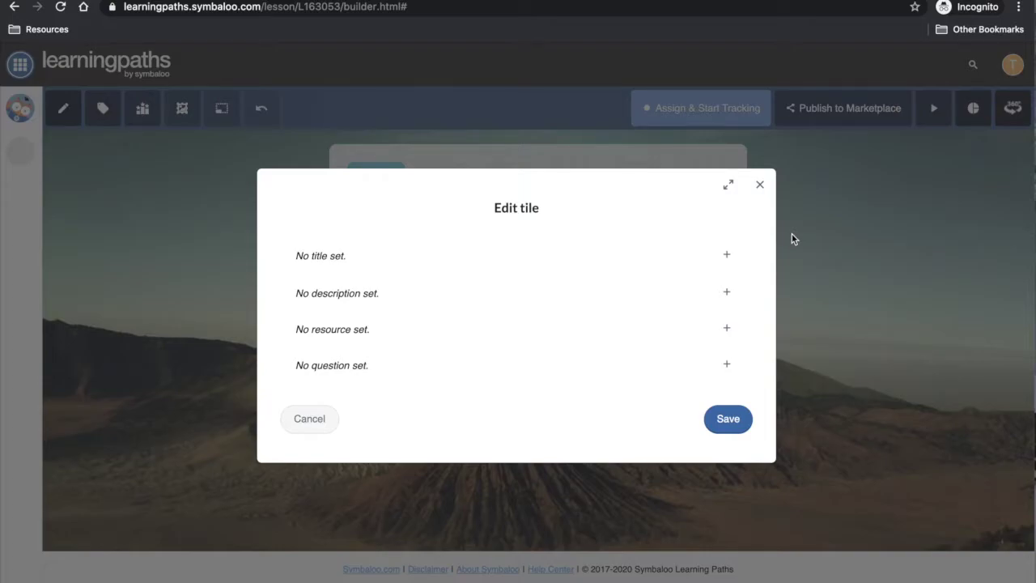
pyautogui.click(715, 256)
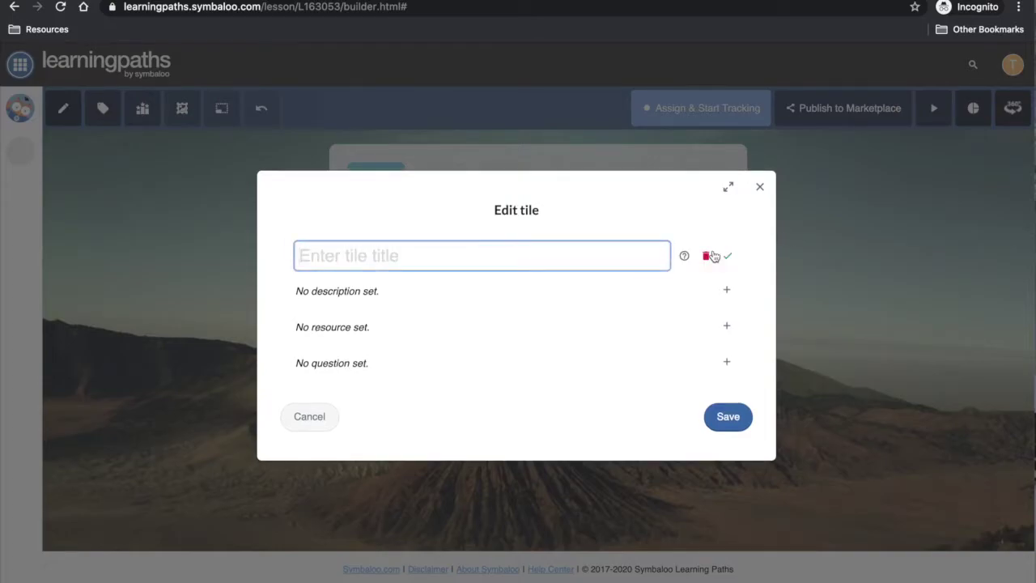
pyautogui.write('Volcanic Eruptions')
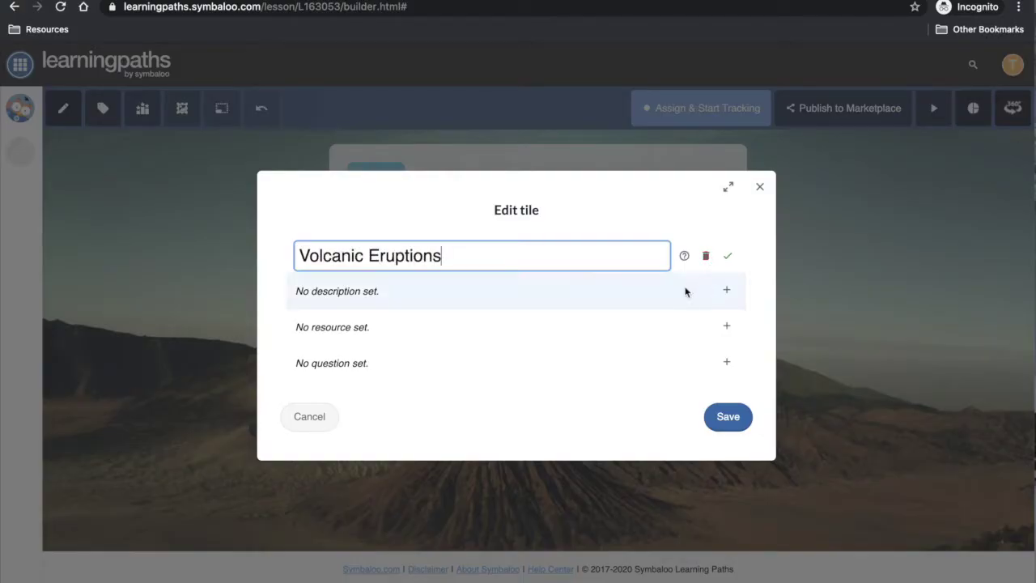
pyautogui.click(686, 291)
pyautogui.write('Watch this video and observe the volcanic eruptions.')
pyautogui.click(576, 366)
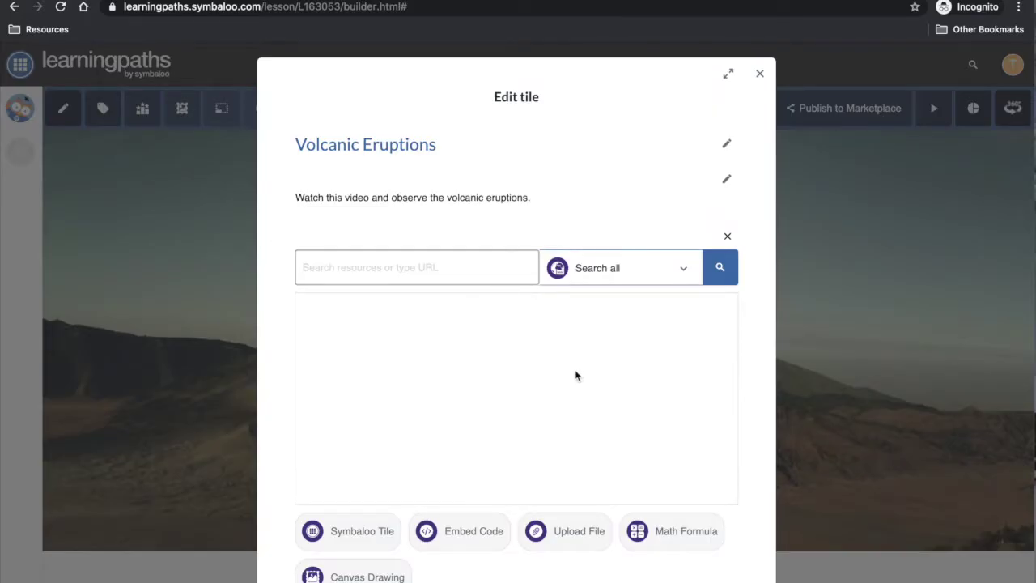
pyautogui.click(657, 276)
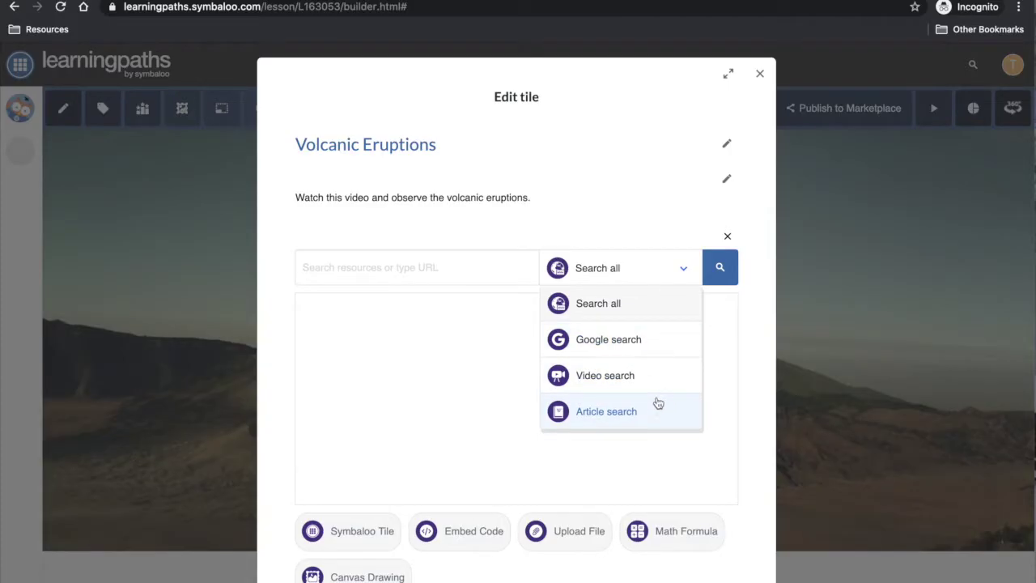
pyautogui.scroll(-1, 658, 403)
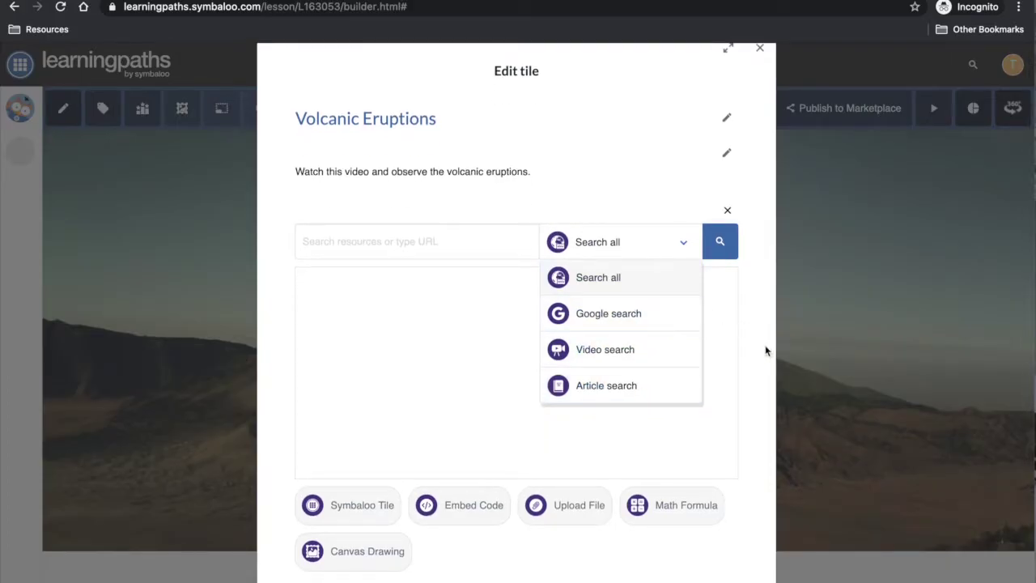
pyautogui.click(613, 548)
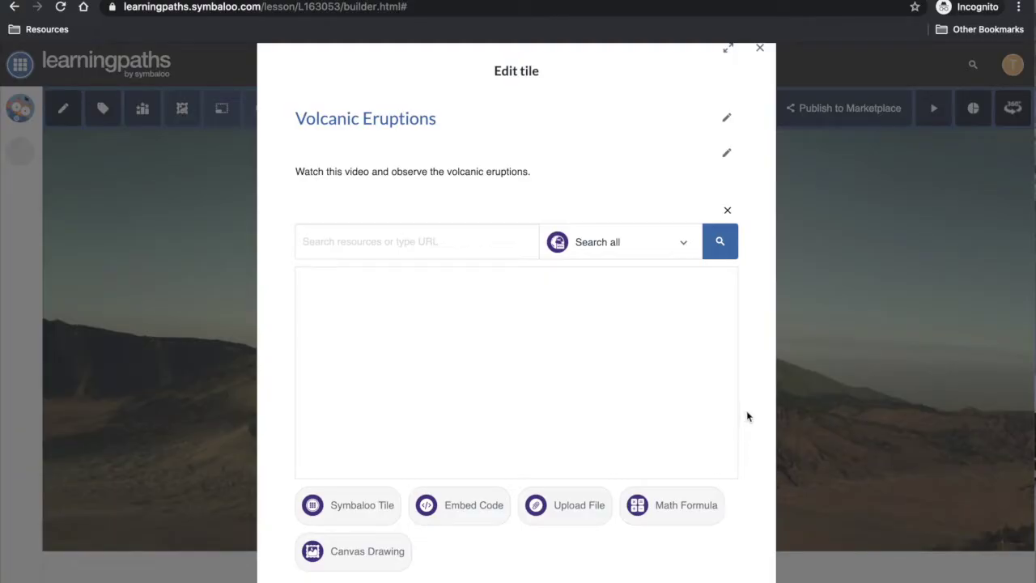
pyautogui.click(407, 236)
pyautogui.write('https://www.youtube.com/watch?time_continue=1&v=s2i4XS0Esks&feature=emb_logo')
pyautogui.click(720, 241)
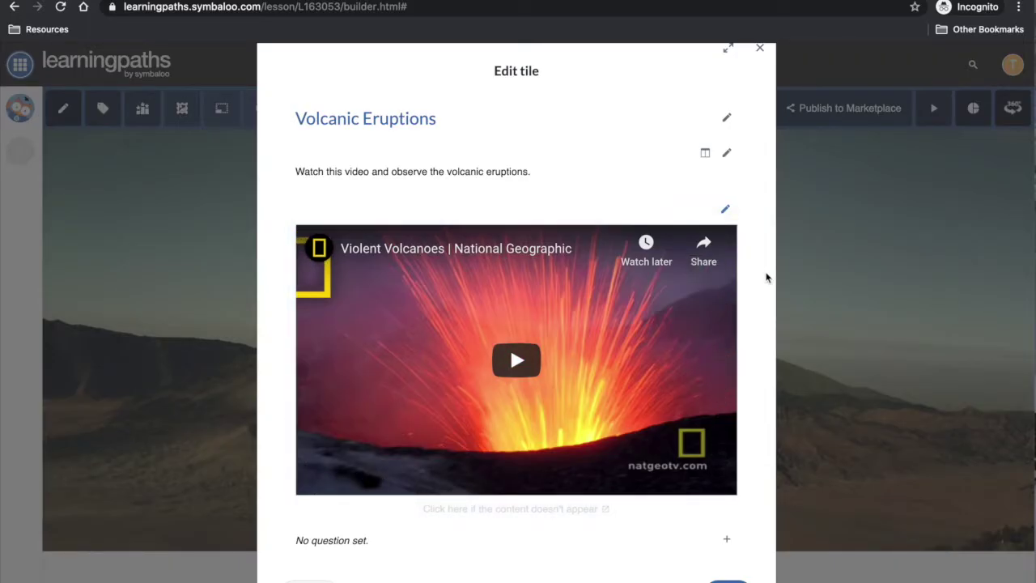
pyautogui.scroll(-2, 768, 277)
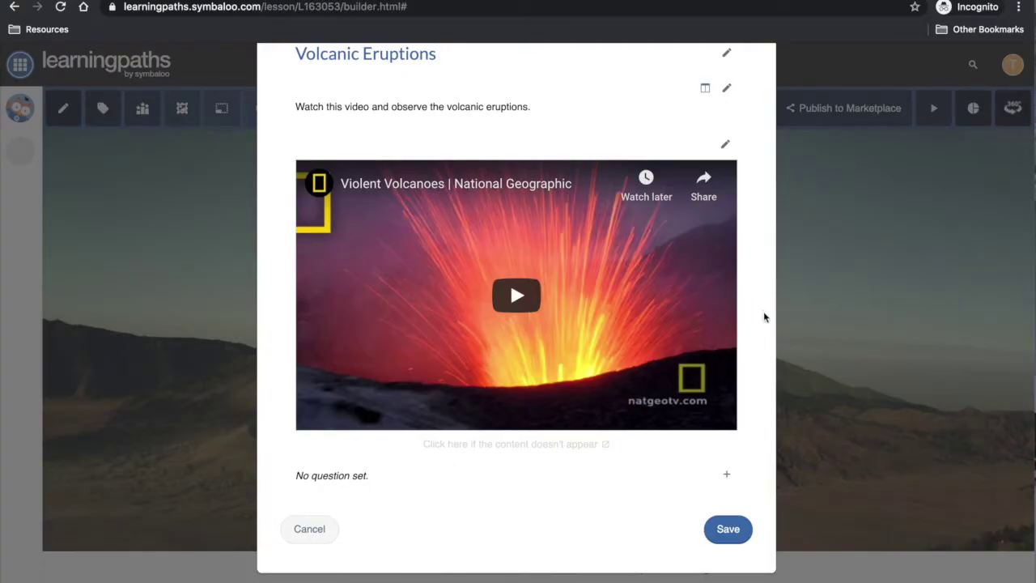
pyautogui.click(734, 530)
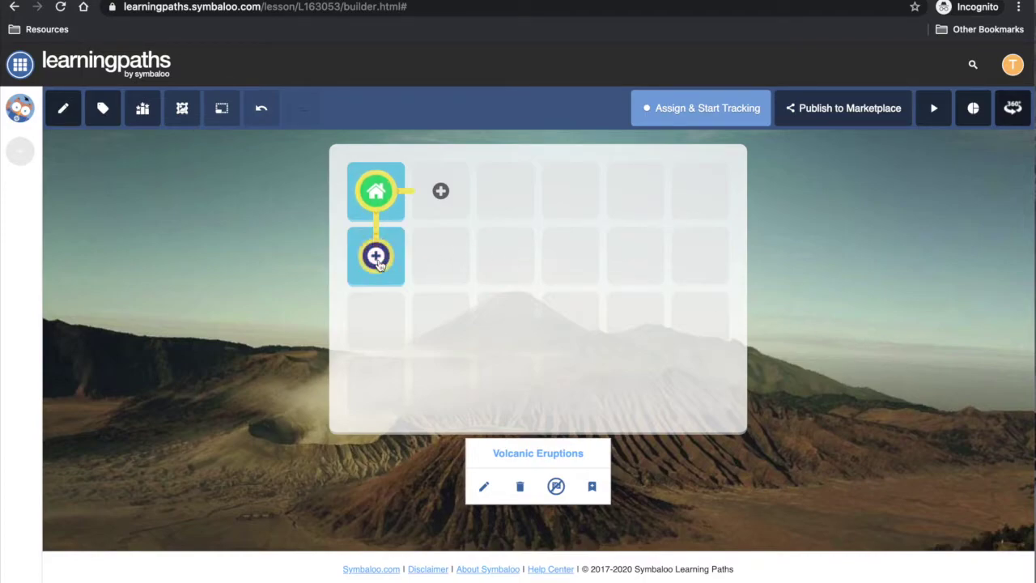
# Create a custom resource tile directly to the right of the home tile and title it "Volcanoes".
pyautogui.click(444, 204)
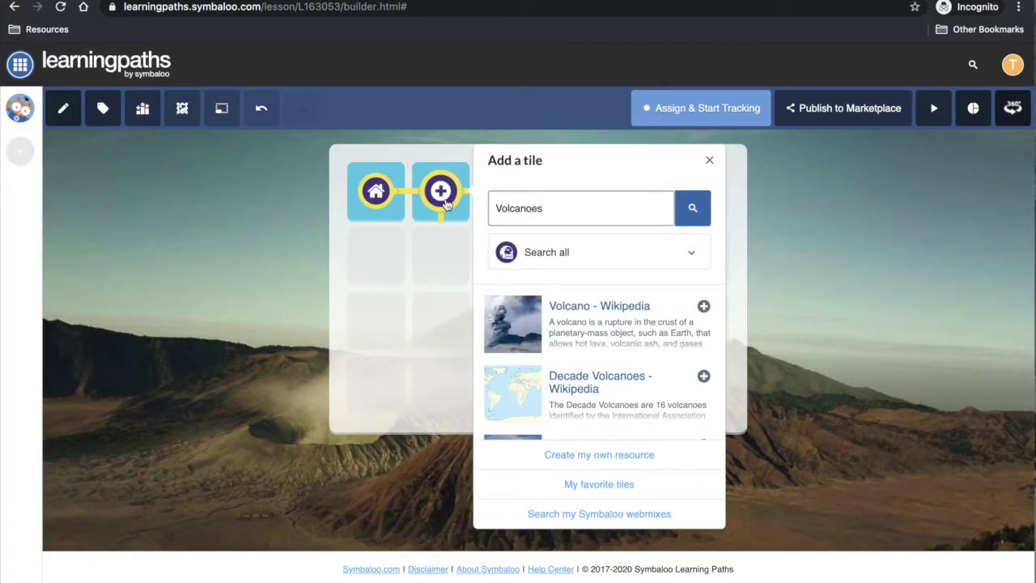
pyautogui.click(654, 459)
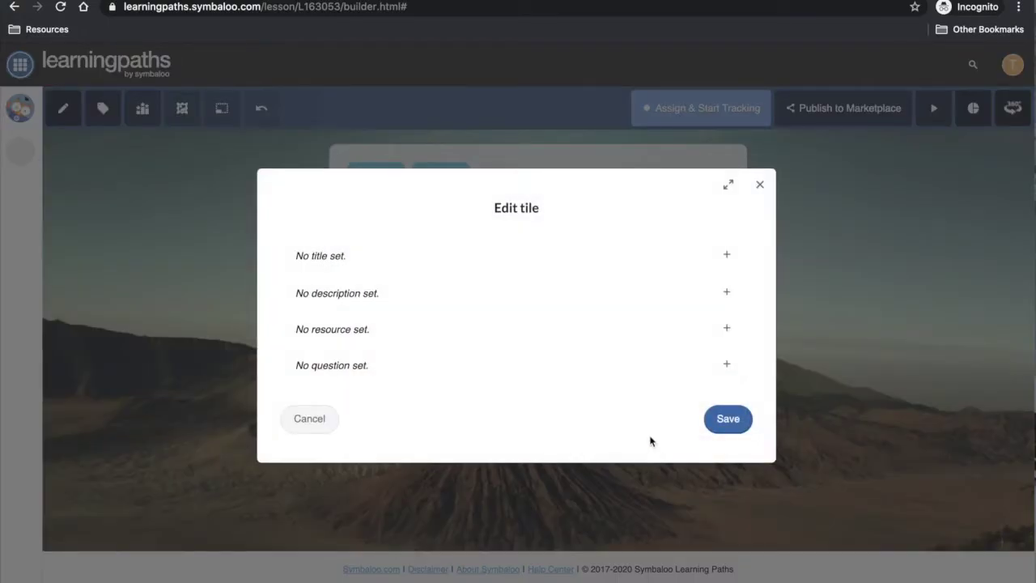
pyautogui.click(636, 257)
pyautogui.write('Volcanoes')
# Begin the tile's description with "Watch this video and take note of the following:" and the line "How many volcanoes are there".
pyautogui.click(562, 294)
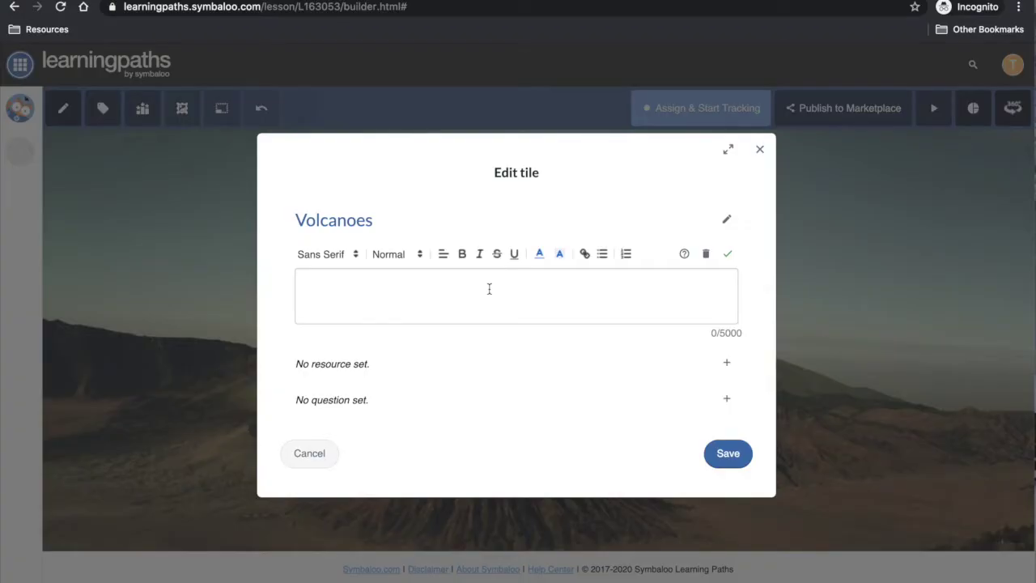
pyautogui.write('Watch this video and take note of the following:')
pyautogui.press('Return')
pyautogui.write('How many volcanoes are there')
pyautogui.press('Return')
# Add the description lines "What percentage of volcanoes are found along the Pacific Ring of Fire." and "What are the different types of volcanoes.".
pyautogui.write('What percentage of volcanoes are found along the Pacific ')
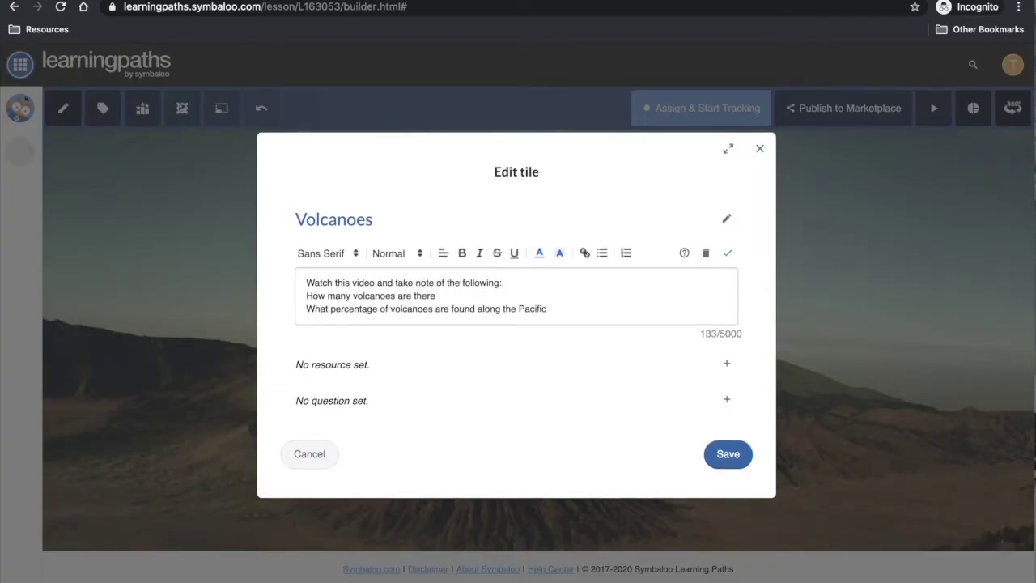
pyautogui.write('Ring of Fire.')
pyautogui.press('Return')
pyautogui.write('What are the different types of volcanoes.')
# Format the three question lines in the description as a bulleted list.
pyautogui.moveTo(478, 315); pyautogui.dragTo(306, 289)
pyautogui.click(601, 246)
pyautogui.click(324, 315)
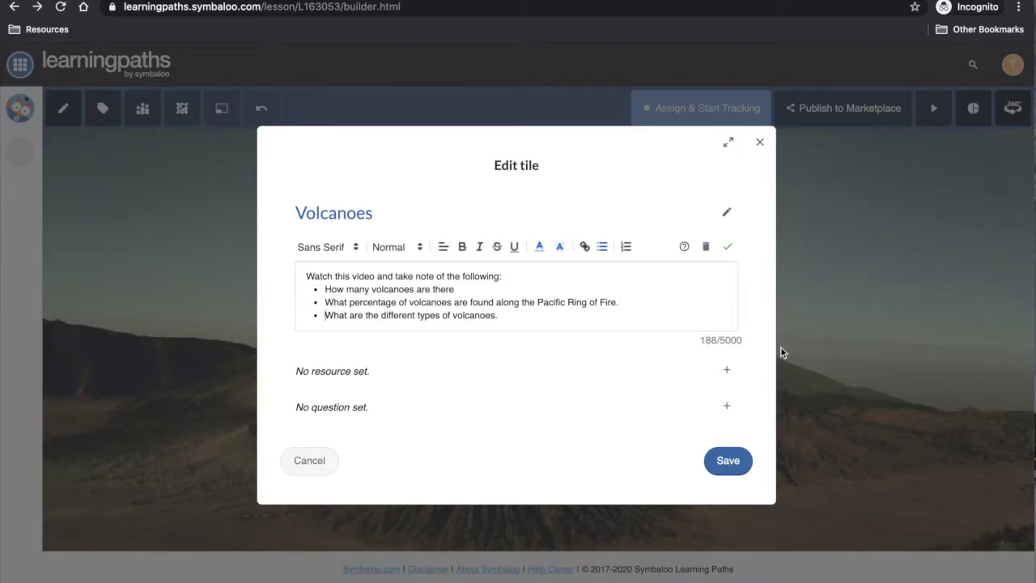
# Attach the copied science 101-videos link as the Volcanoes tile's resource.
pyautogui.click(726, 370)
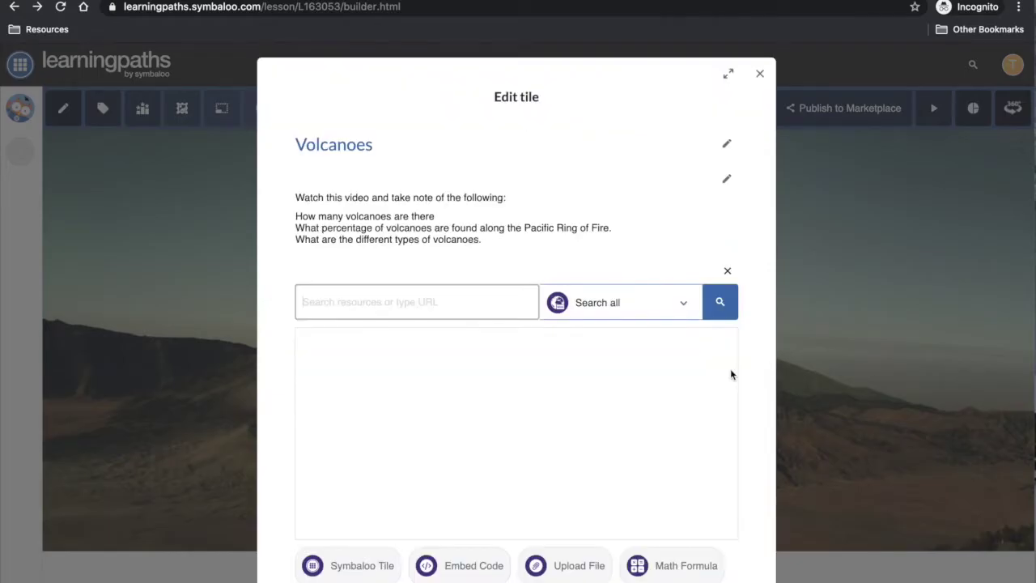
pyautogui.click(445, 301)
pyautogui.press('super+v')
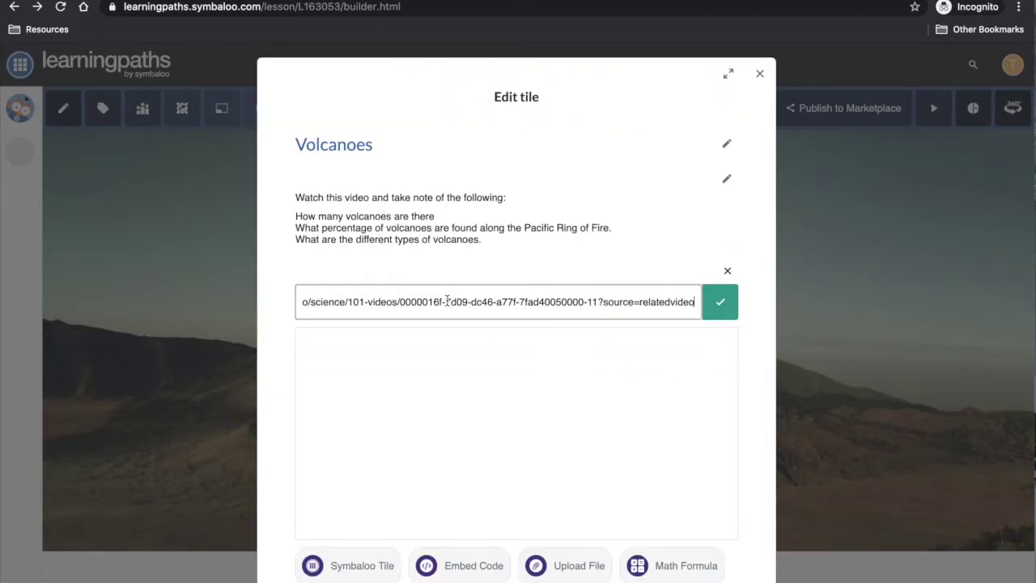
pyautogui.click(719, 304)
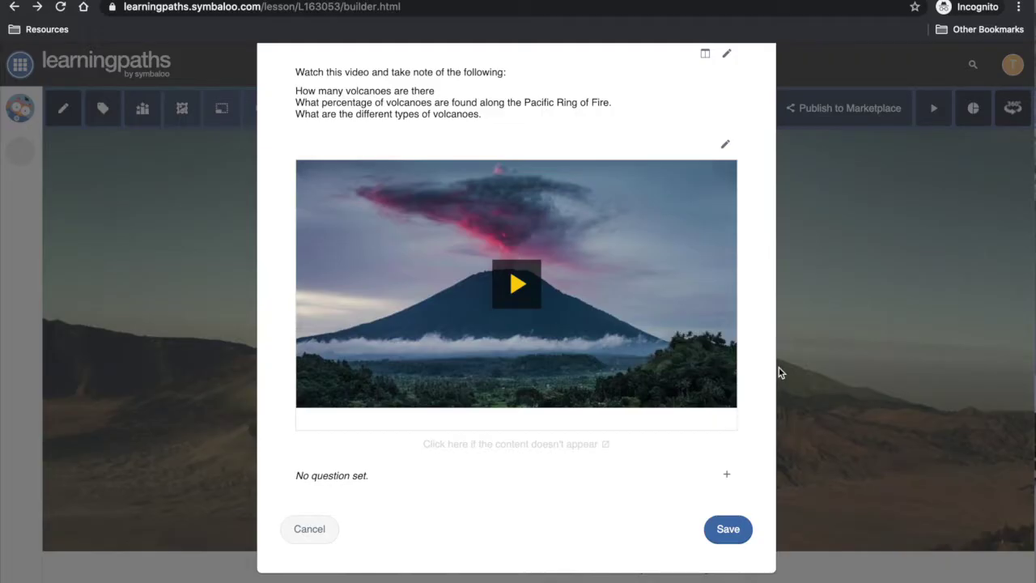
# Browse the question types and add the question "Which of these best describes stratovolcanoes?" to the tile.
pyautogui.click(723, 478)
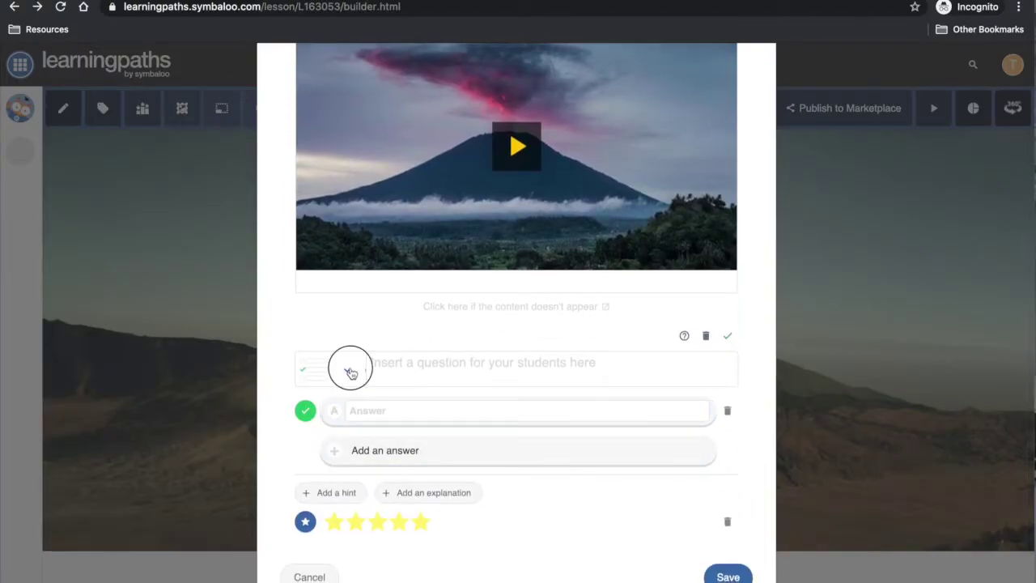
pyautogui.click(346, 369)
pyautogui.scroll(-2, 395, 417)
pyautogui.scroll(2, 396, 417)
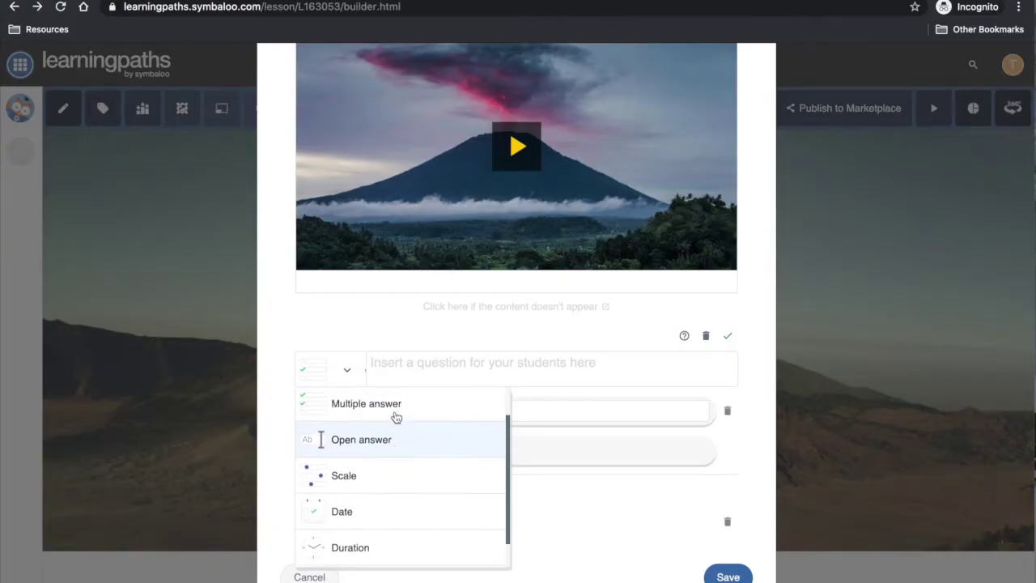
pyautogui.click(371, 407)
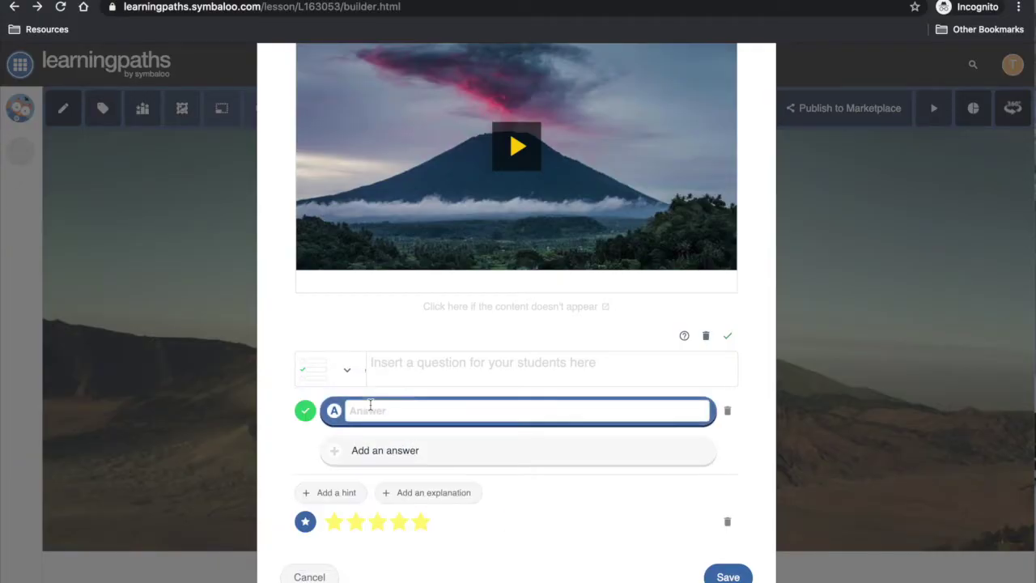
pyautogui.click(408, 363)
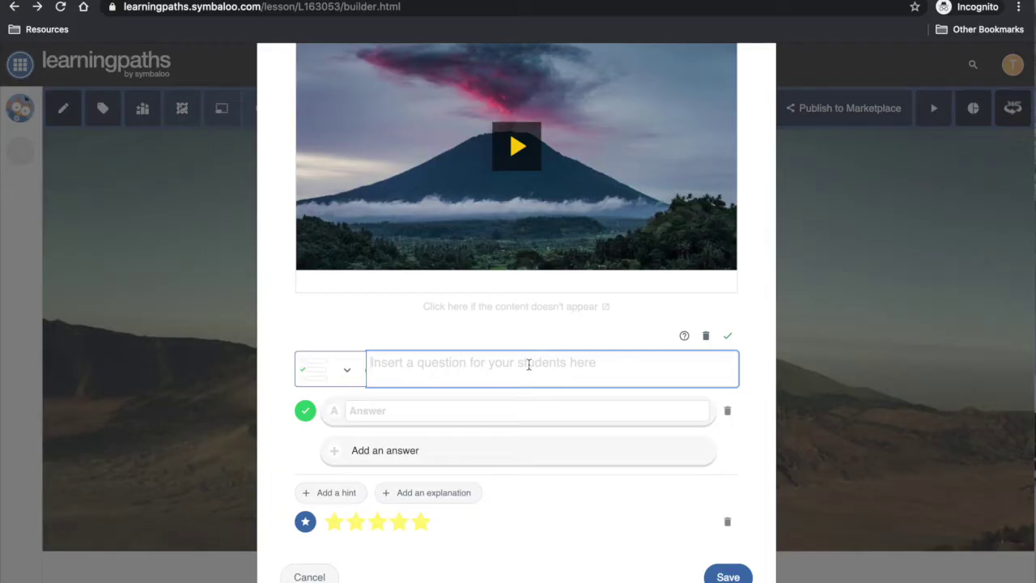
pyautogui.write('Which of these best describes stratovolcanoes?')
# Enter the answers "Flatter and dome shaped", "Tall steep mountains", "Large depressions in the ground" and "Underwater chains of volcanoes".
pyautogui.click(518, 411)
pyautogui.write('Flatter and dome shaped')
pyautogui.press('Return')
pyautogui.write('Tall steep mountains')
pyautogui.press('Return')
pyautogui.write('Large depressions in the ground')
pyautogui.press('Return')
pyautogui.write('Underwater chains of volcanoes')
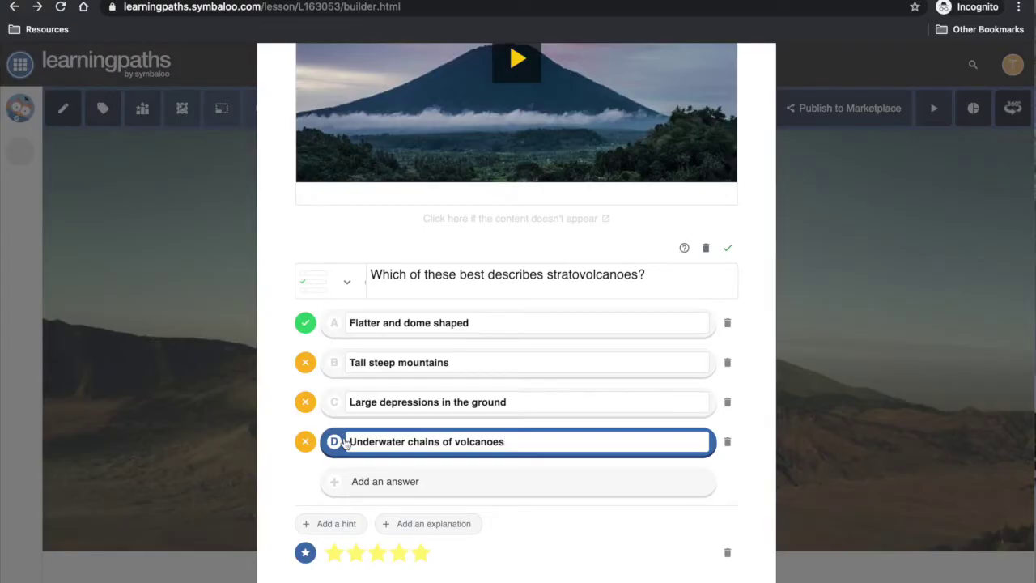
# Mark "Tall steep mountains" as the correct answer and save the Volcanoes tile.
pyautogui.click(301, 365)
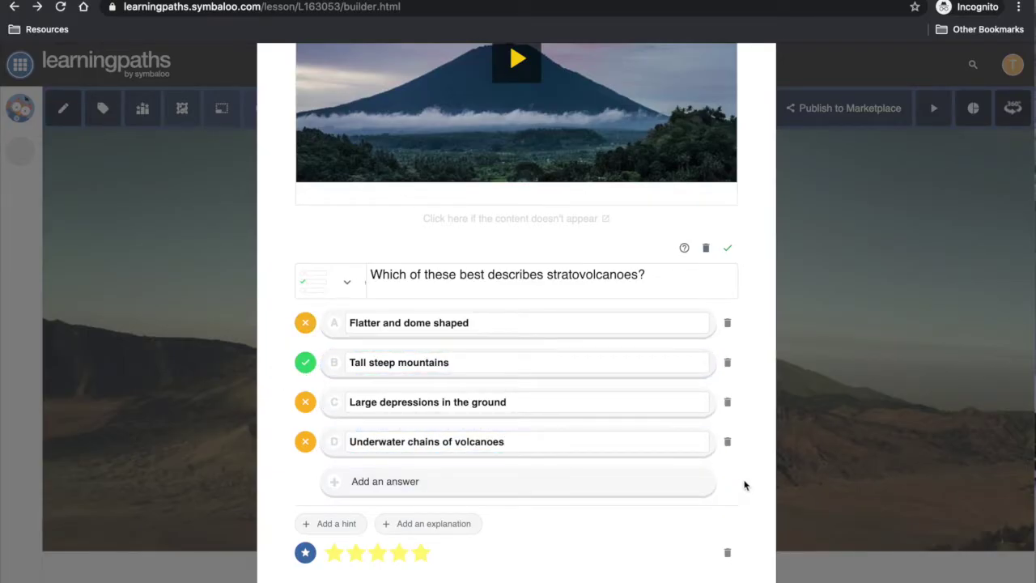
pyautogui.scroll(-1, 746, 484)
pyautogui.scroll(-4, 745, 484)
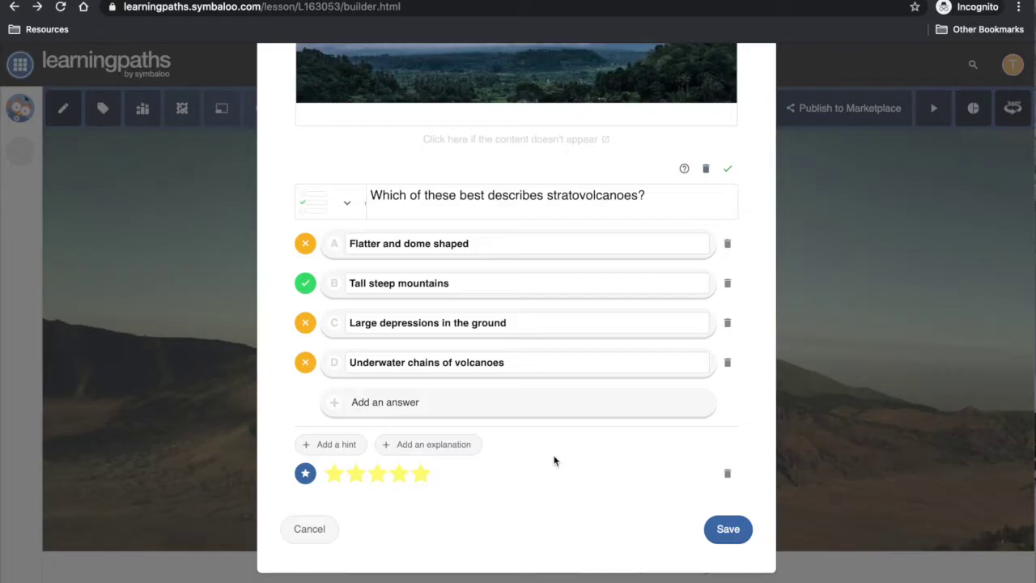
pyautogui.click(743, 528)
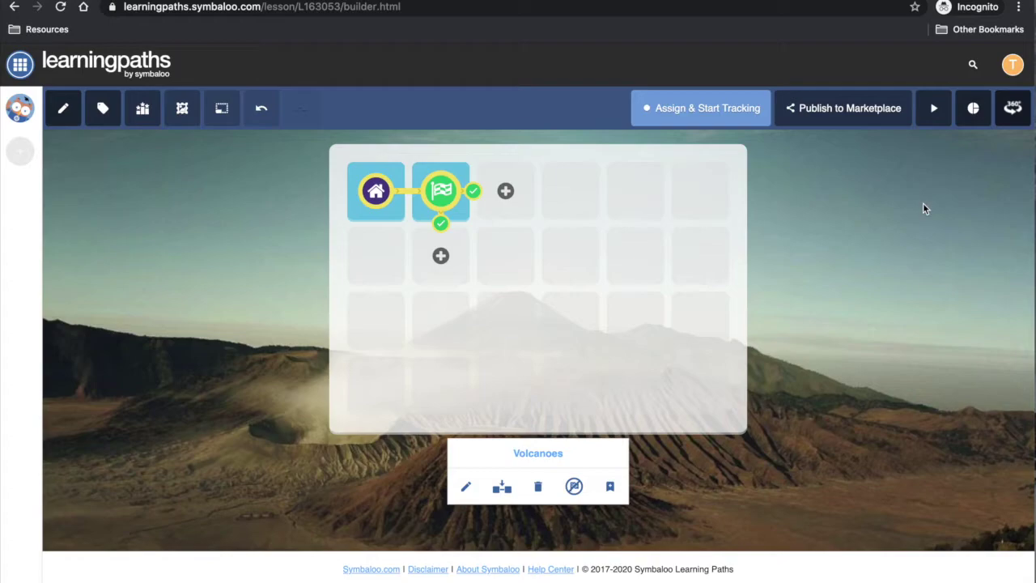
# Create a tile below the Volcanoes tile titled "Volcano Video" with the description "Rewatch the video and try again.".
pyautogui.click(440, 255)
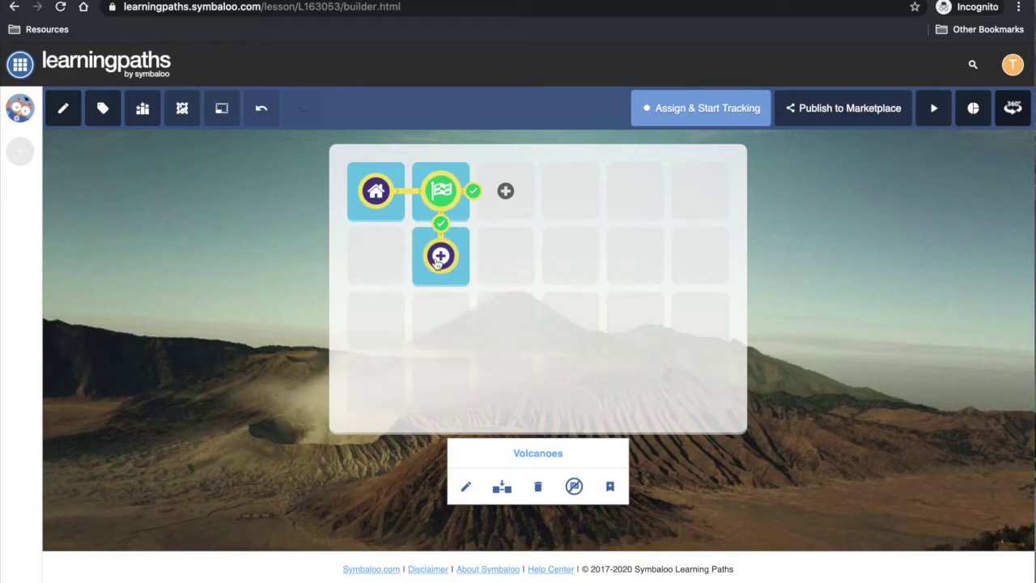
pyautogui.click(440, 255)
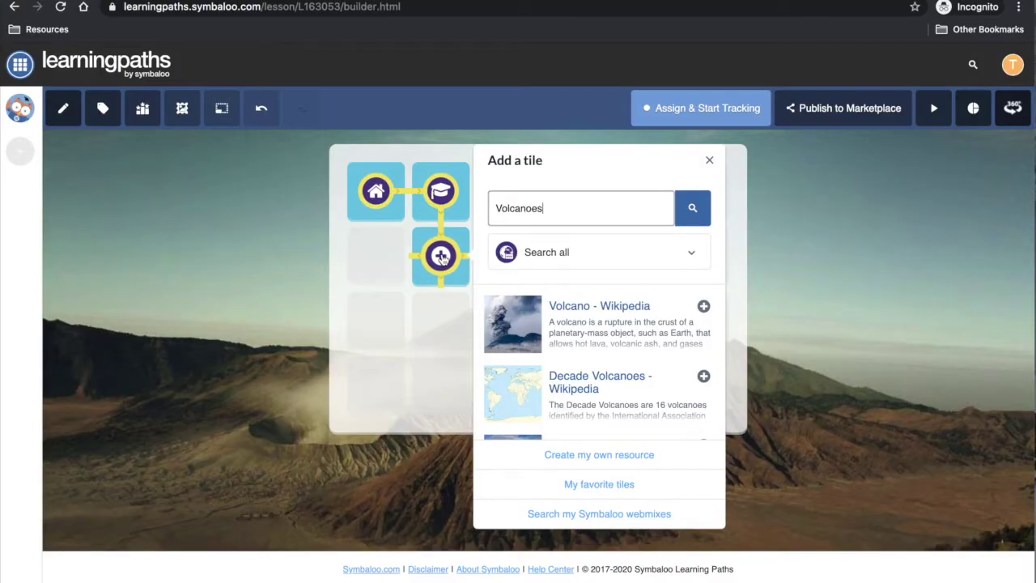
pyautogui.click(639, 454)
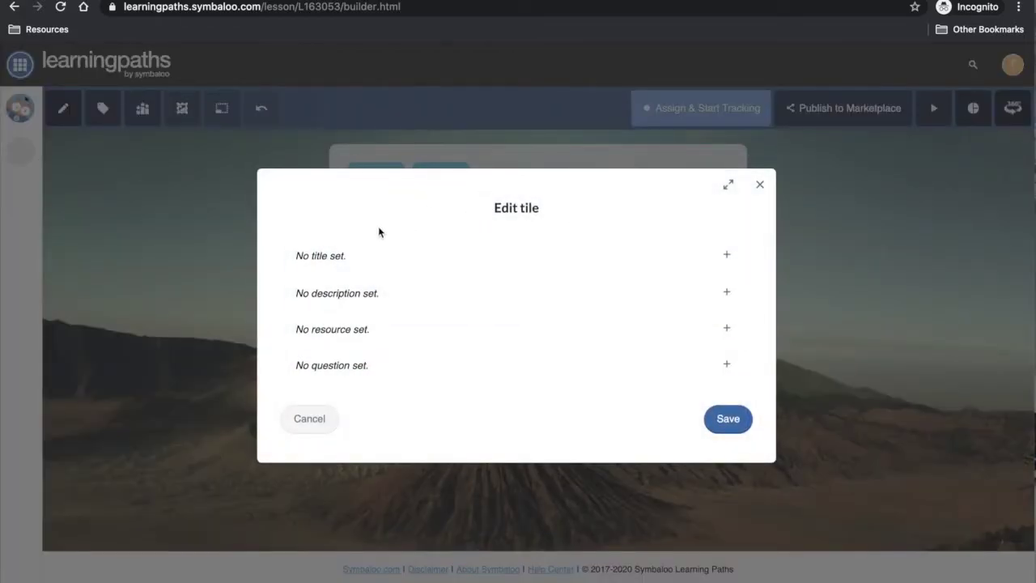
pyautogui.click(728, 256)
pyautogui.write('Volcano Video')
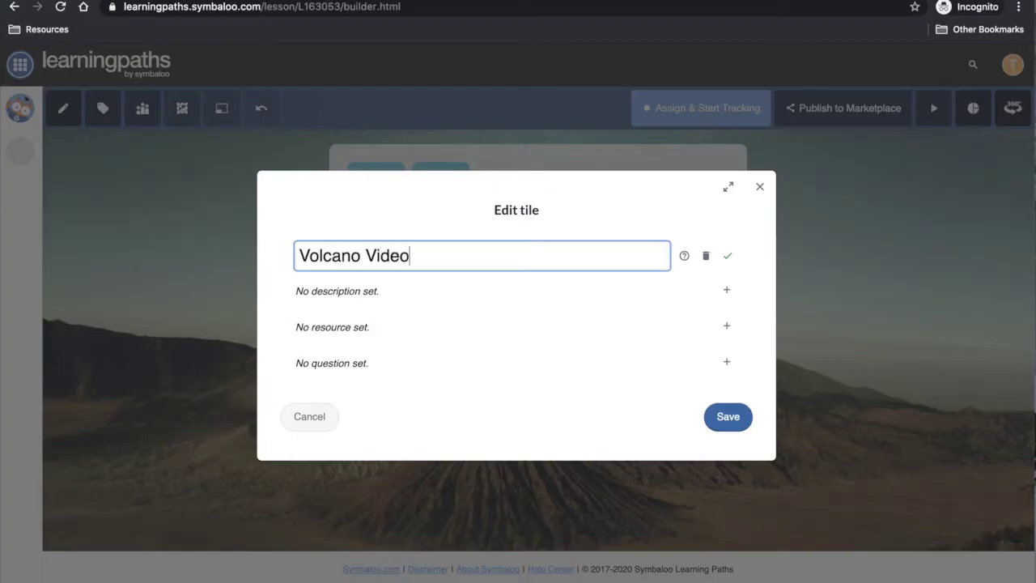
pyautogui.click(376, 293)
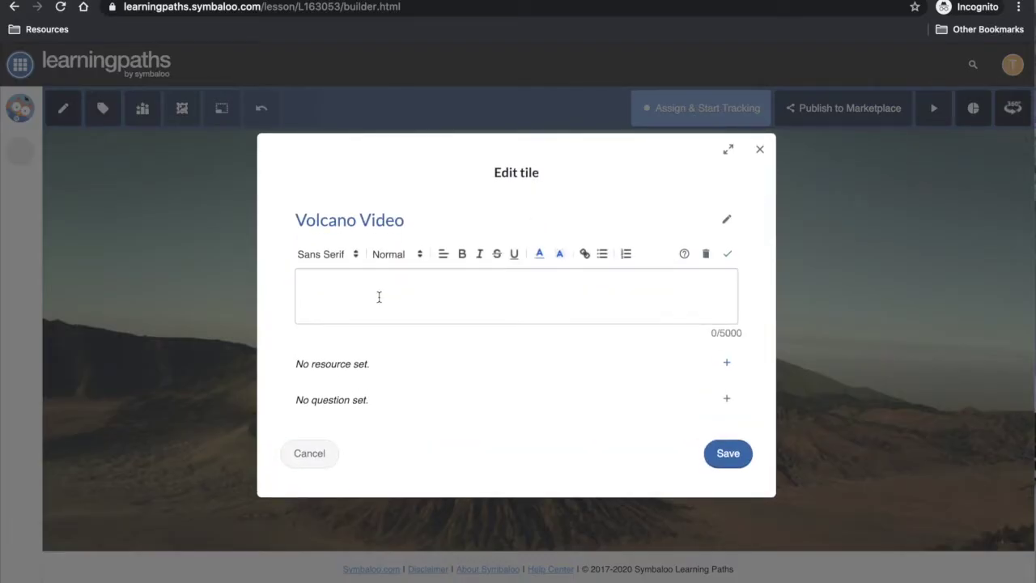
pyautogui.write('Rewatch the video and try again.')
# Attach the copied science 101-videos link as the Volcano Video tile's resource and save the tile.
pyautogui.click(731, 337)
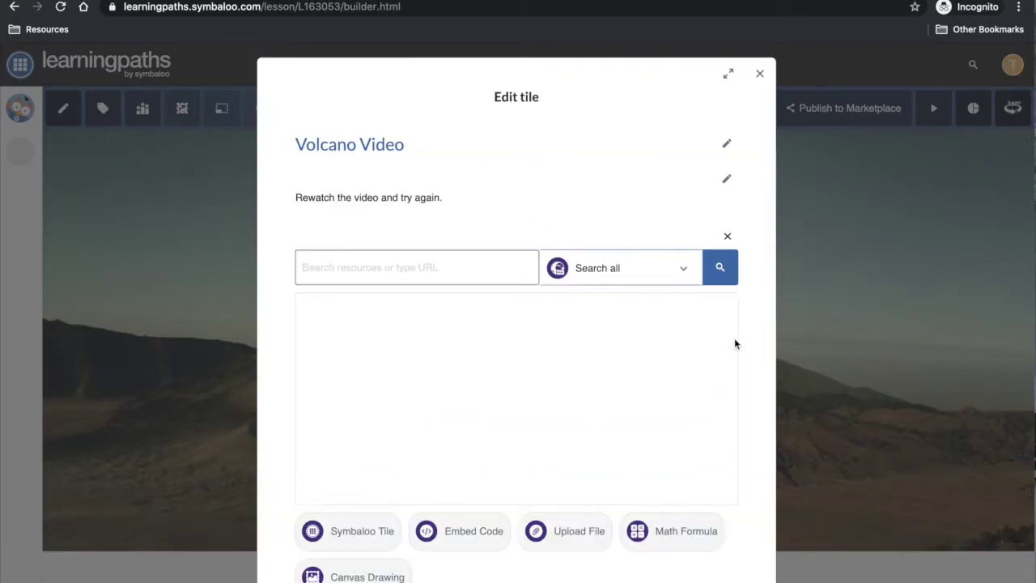
pyautogui.click(390, 270)
pyautogui.press('super+v')
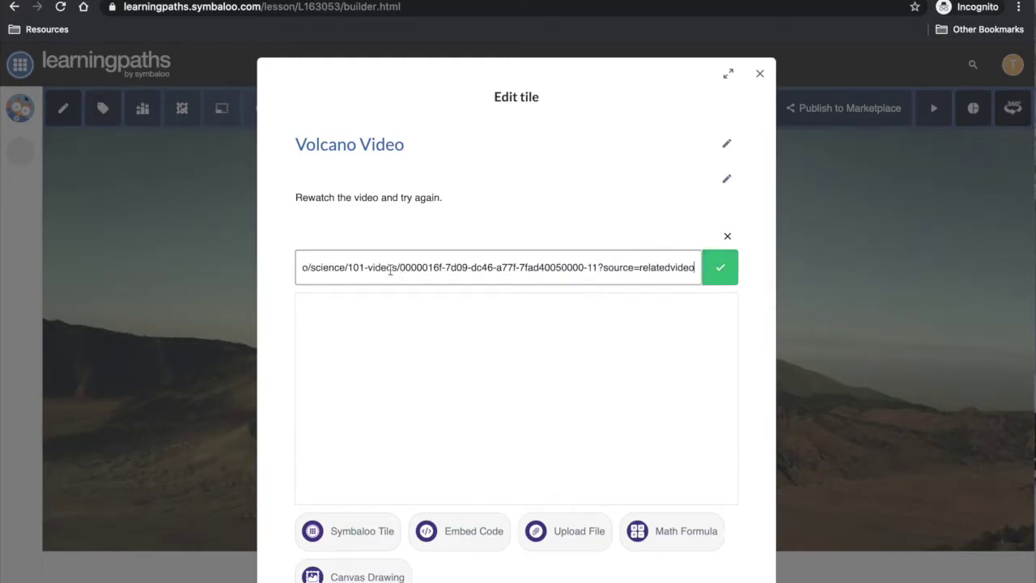
pyautogui.click(720, 267)
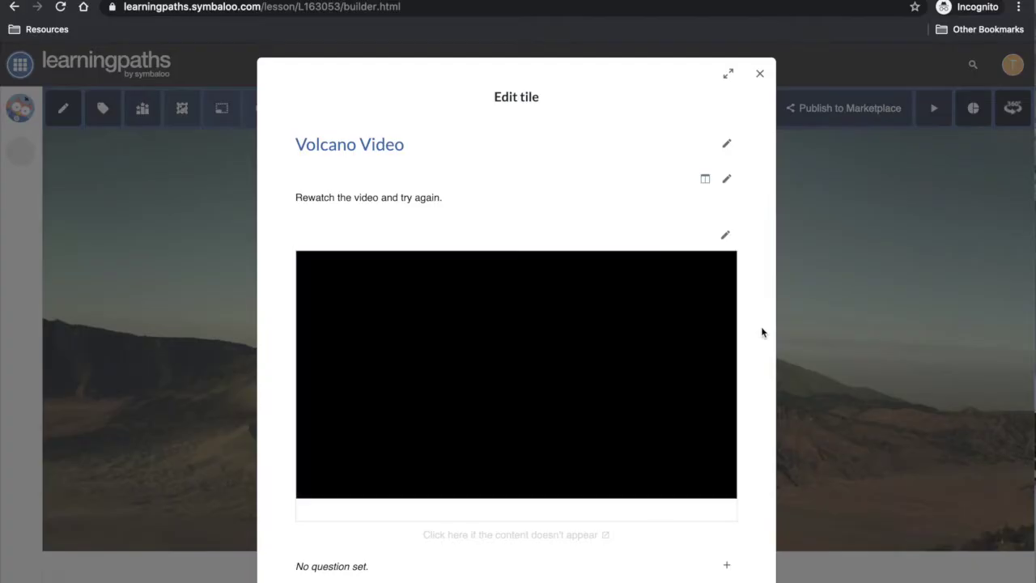
pyautogui.scroll(-2, 761, 332)
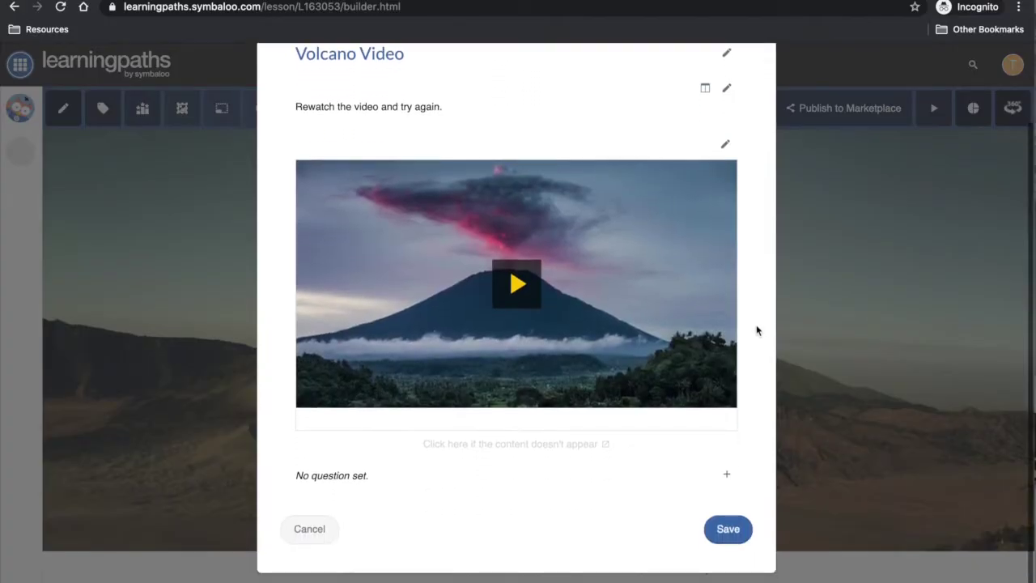
pyautogui.click(729, 529)
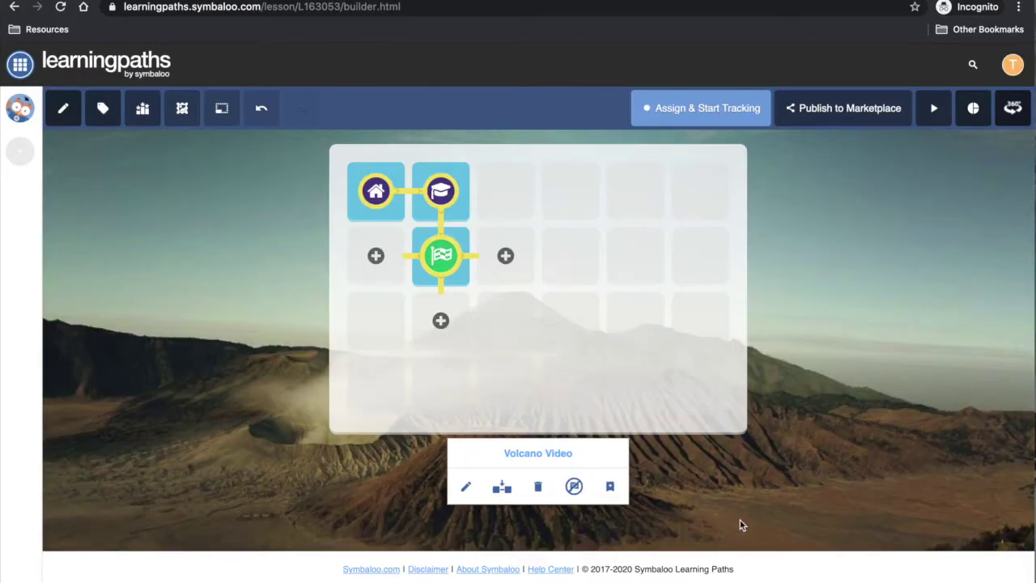
pyautogui.click(824, 241)
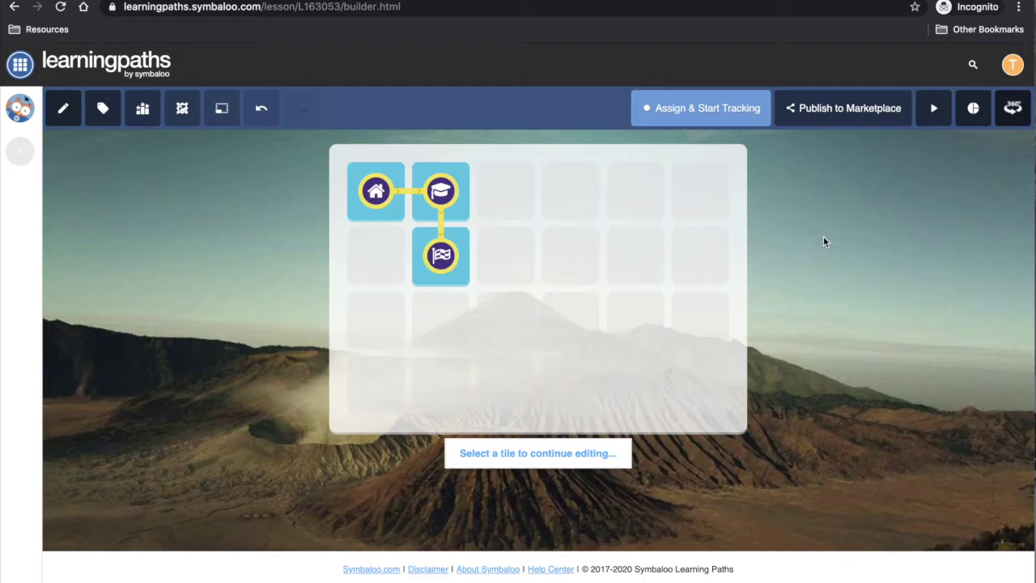
# Create a tile to the right of Volcano Video titled "Question Time" with the description "Answer this question based on the video.".
pyautogui.click(440, 256)
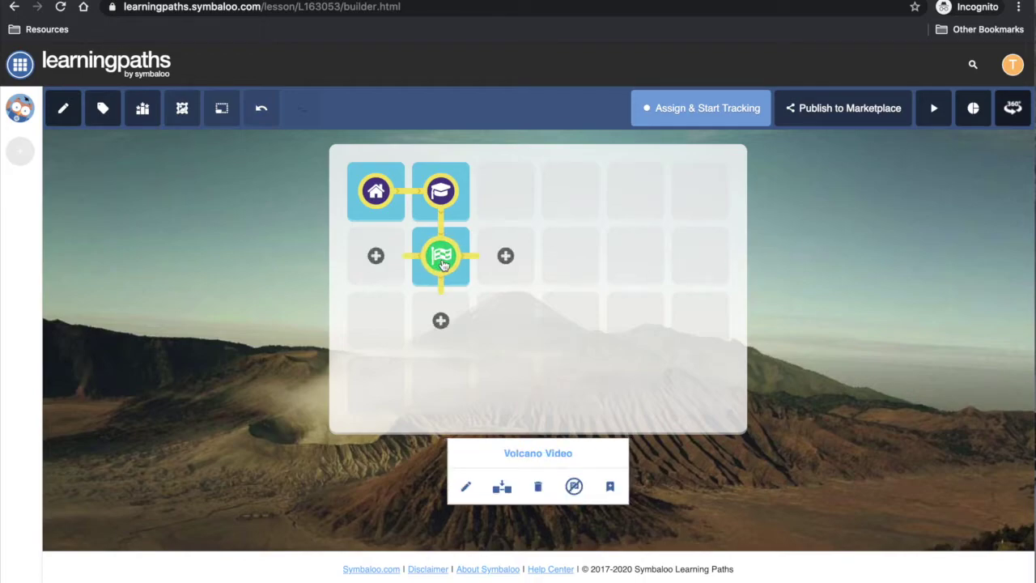
pyautogui.click(511, 265)
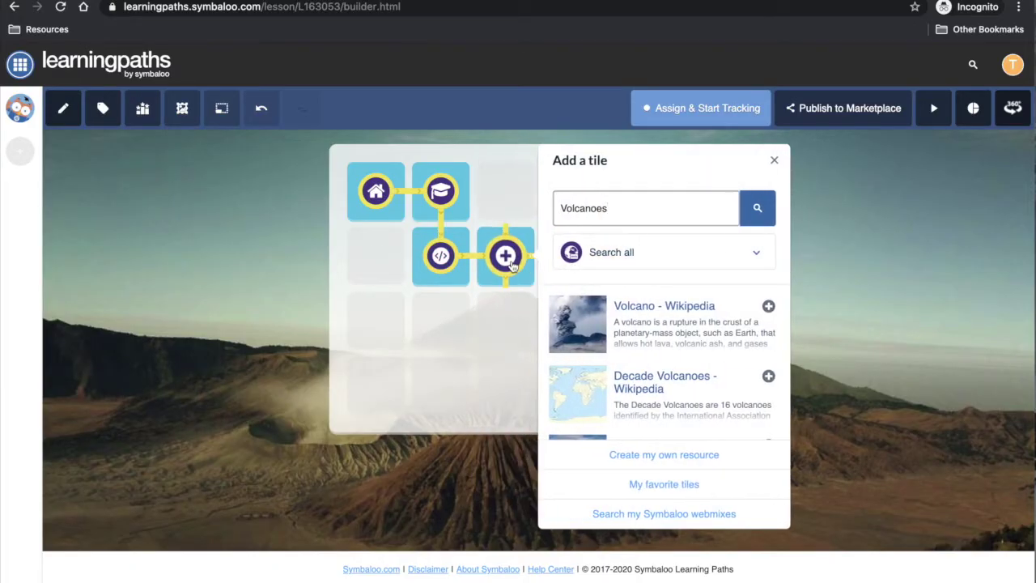
pyautogui.click(680, 453)
pyautogui.click(464, 254)
pyautogui.write('Question Time')
pyautogui.click(431, 290)
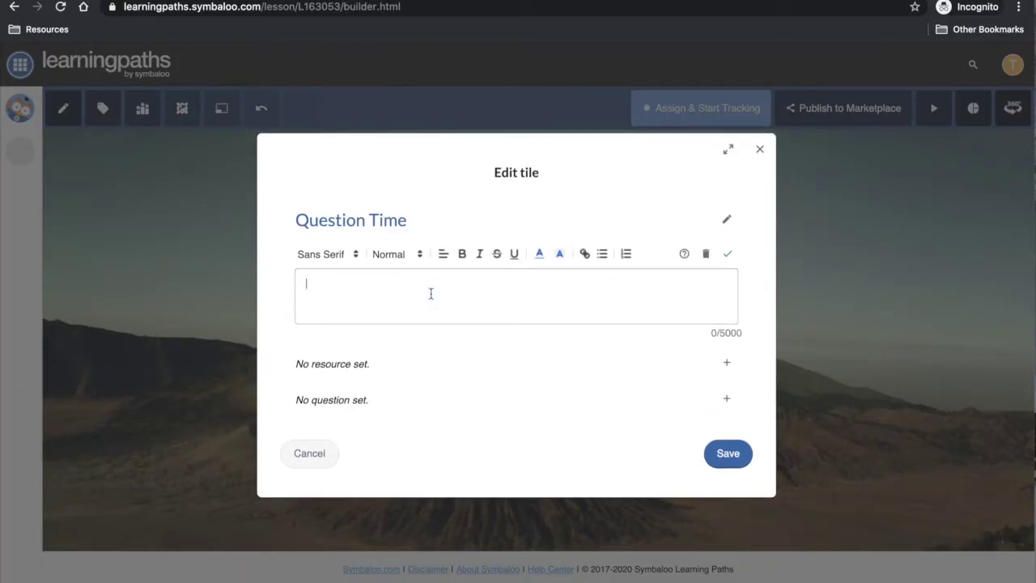
pyautogui.write('Answer this question based on the video.')
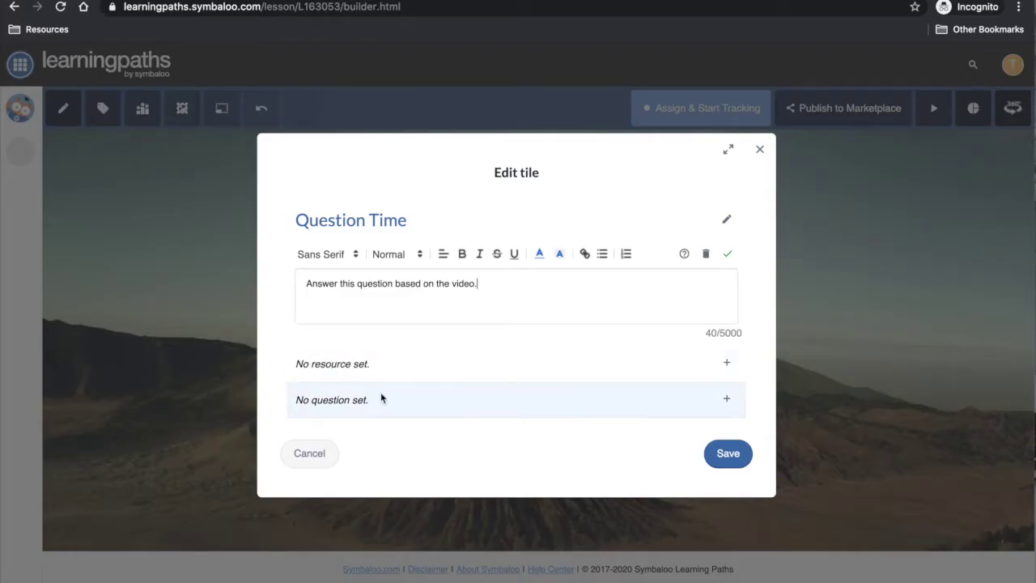
# Add the multiple choice question "Which of these best describes stratovolcanoes?" to the Question Time tile.
pyautogui.click(380, 399)
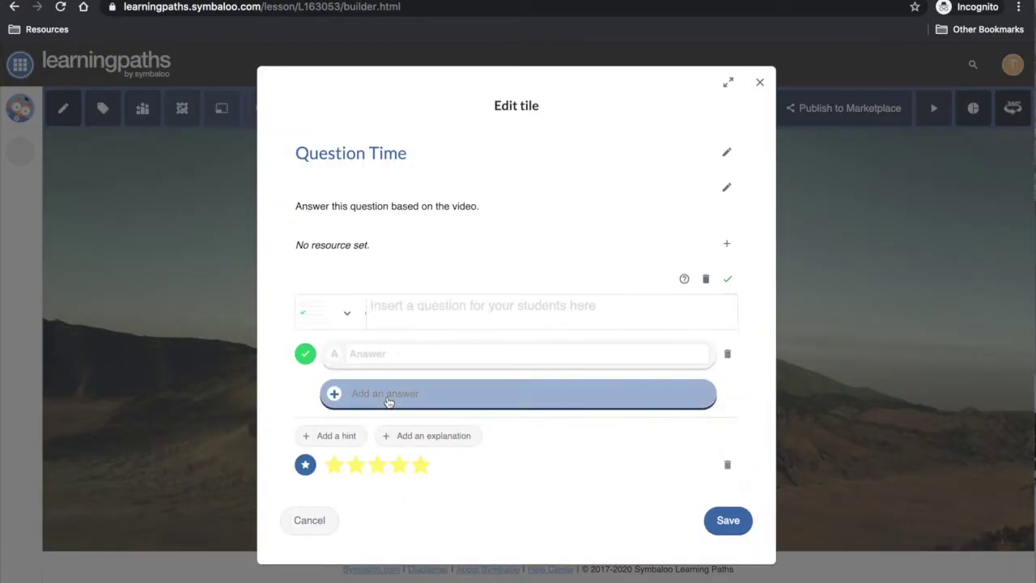
pyautogui.click(346, 321)
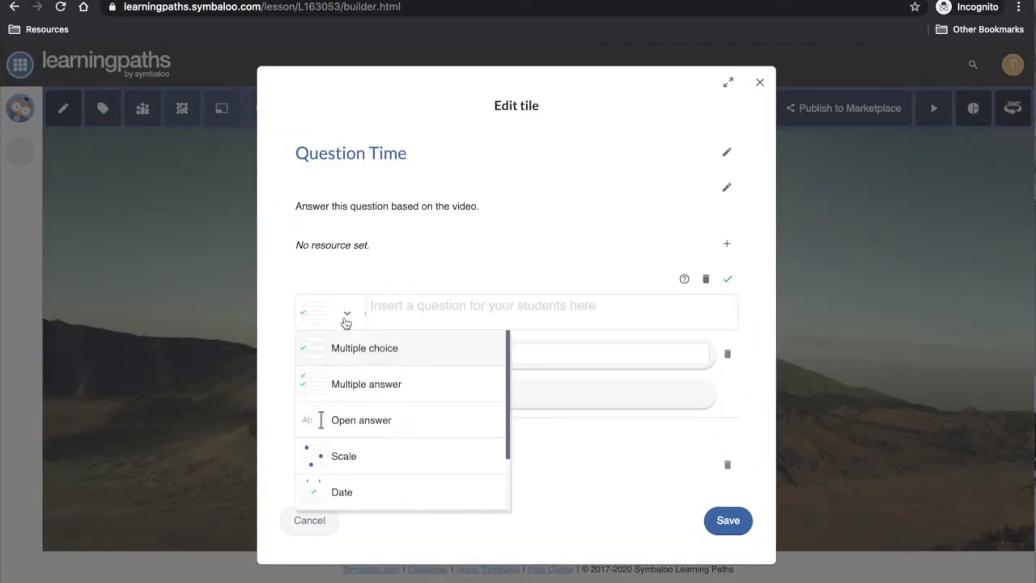
pyautogui.click(361, 363)
pyautogui.click(413, 306)
pyautogui.write('Which of these best describes stratovolcanoes?')
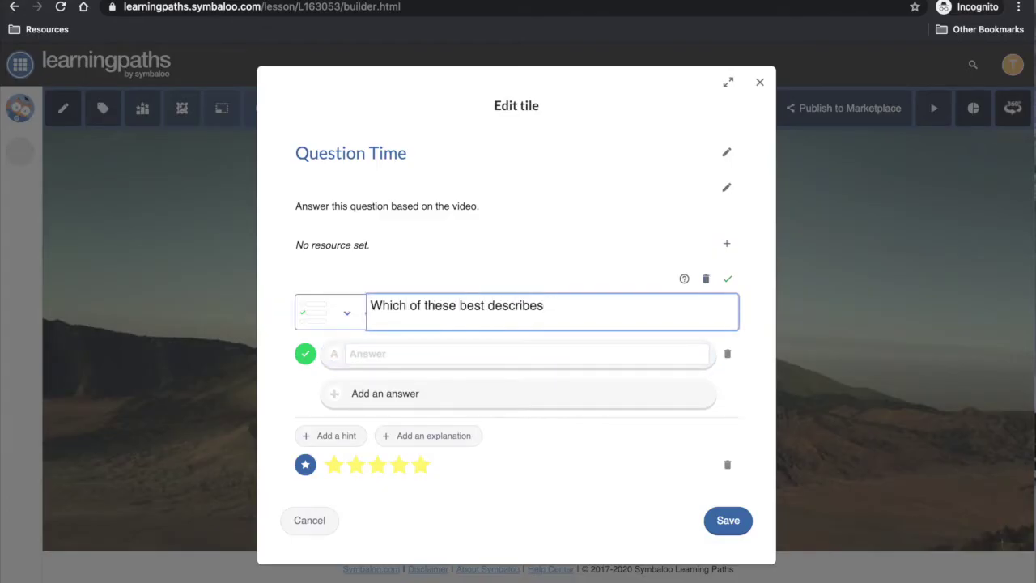
# Enter the answers "Flatter and dome shaped", "Underwater chains of volcanes", "Large depressions in the ground" and "Tall steep mountains", marking the last as correct.
pyautogui.click(379, 354)
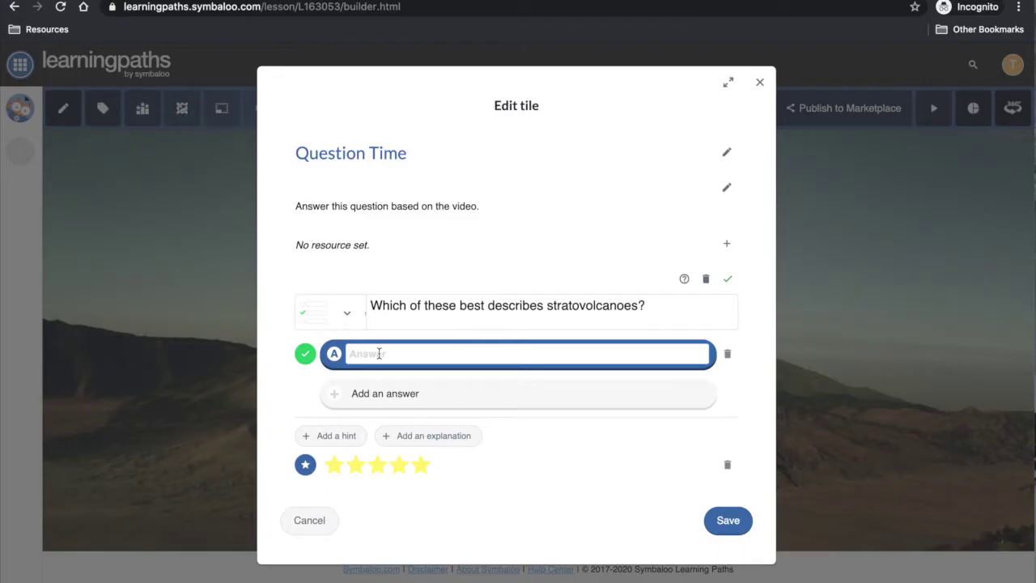
pyautogui.write('Flatter and dome shaped')
pyautogui.click(371, 393)
pyautogui.write('Underw')
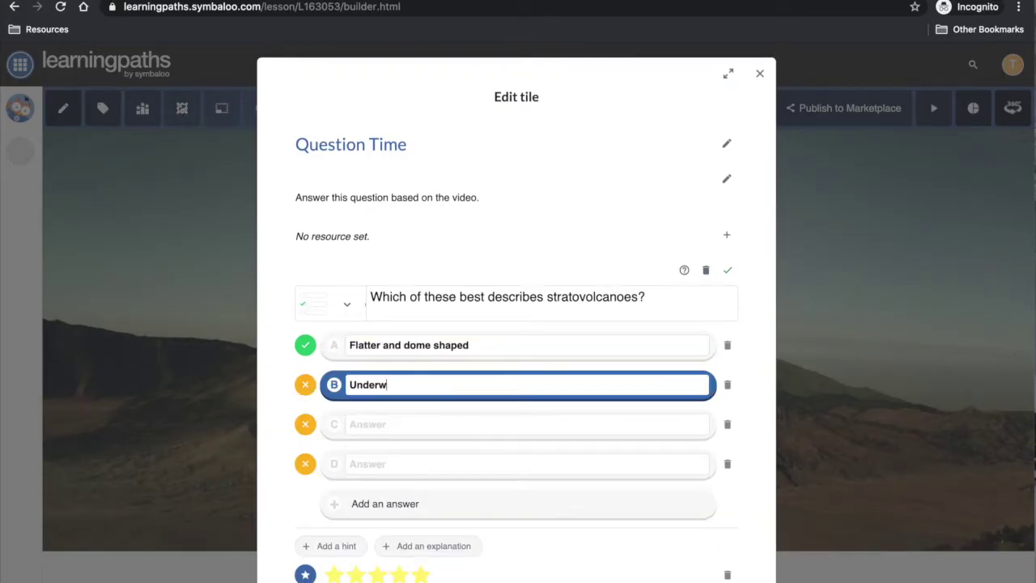
pyautogui.write('ater chains of colcanoes')
pyautogui.press('Tab')
pyautogui.write('Large depressions in the ground')
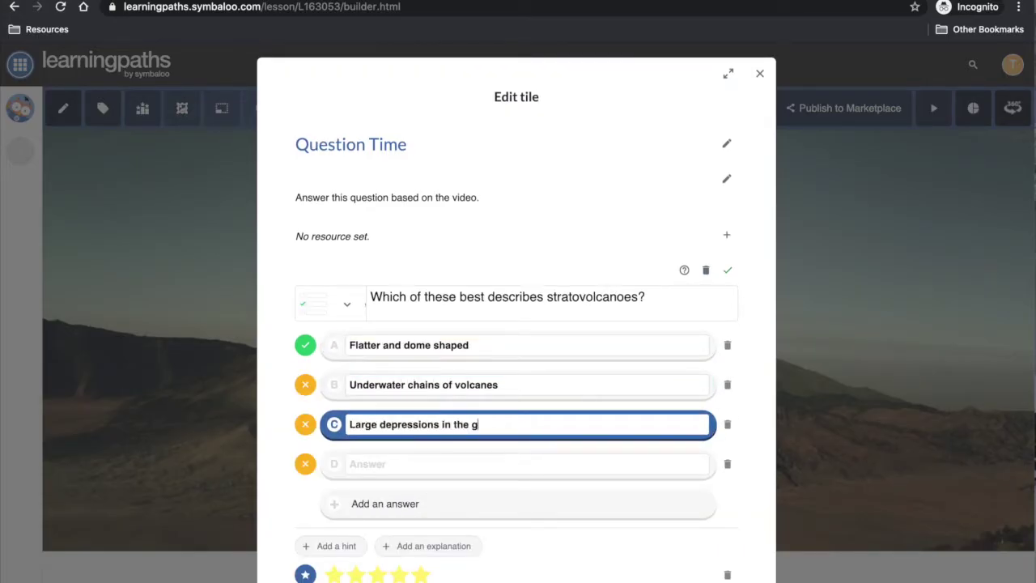
pyautogui.press('Tab')
pyautogui.write('Tall steep mountains')
pyautogui.scroll(-1, 372, 479)
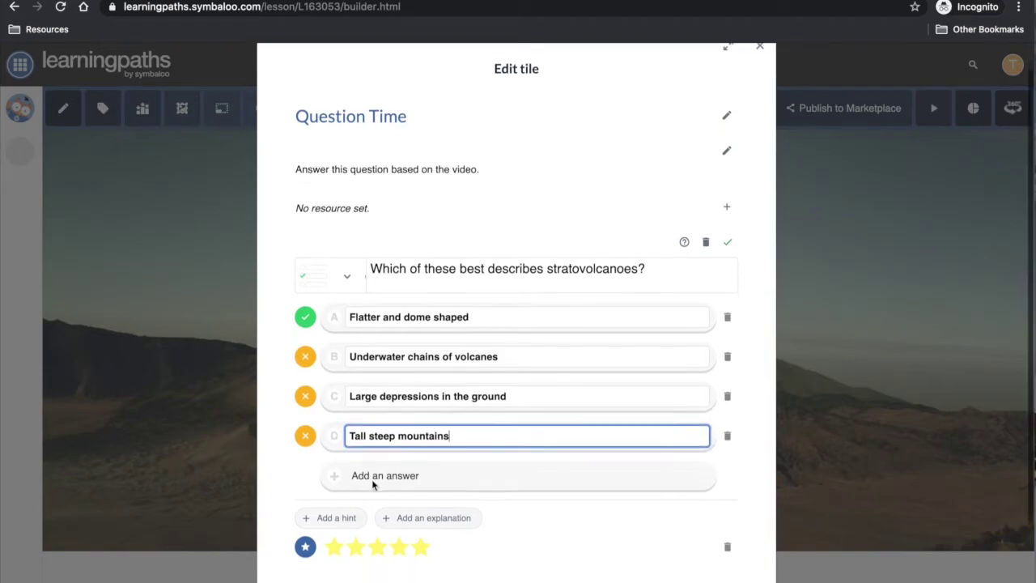
pyautogui.click(304, 437)
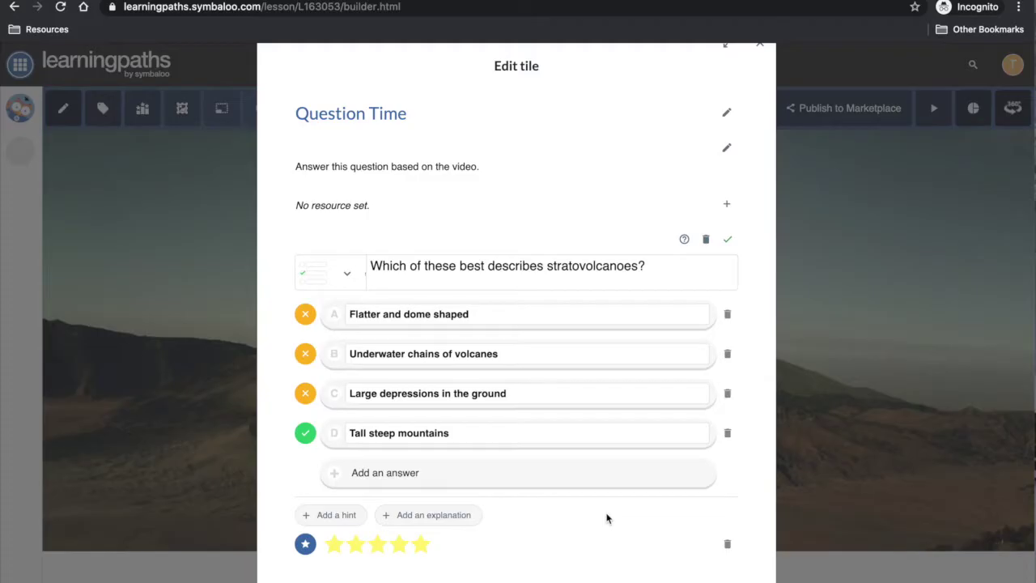
# Add an explanation to the question with the lines "Stratovolcanoes are tall steep mountains" and "Shield volcanoes are flatter and dome shaped".
pyautogui.scroll(-2, 607, 518)
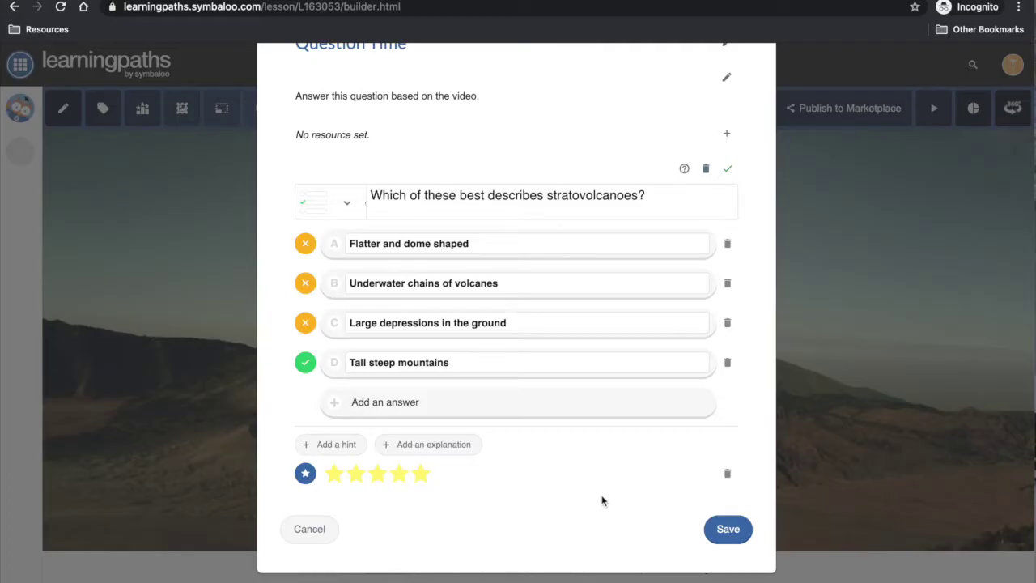
pyautogui.click(433, 443)
pyautogui.write('Stratovolcanoes are tall steep mountains')
pyautogui.press('Return')
pyautogui.write('Sh')
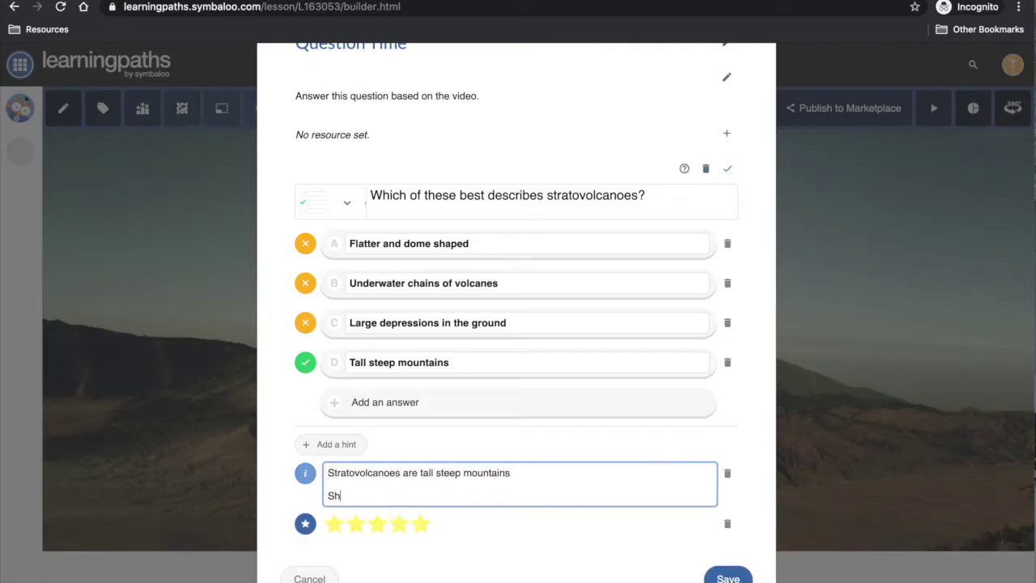
pyautogui.write('ield volcanoes are flatter and dome shaped')
# Extend the explanation with "Calderas are large depressions in the ground" and "Mid-Ocean Ridges are underwater chains of volcanoes.", and save the Question Time tile.
pyautogui.press('Return')
pyautogui.write('Calderas are large depressions in the ground')
pyautogui.press('Return')
pyautogui.write('Mid-Ocean ')
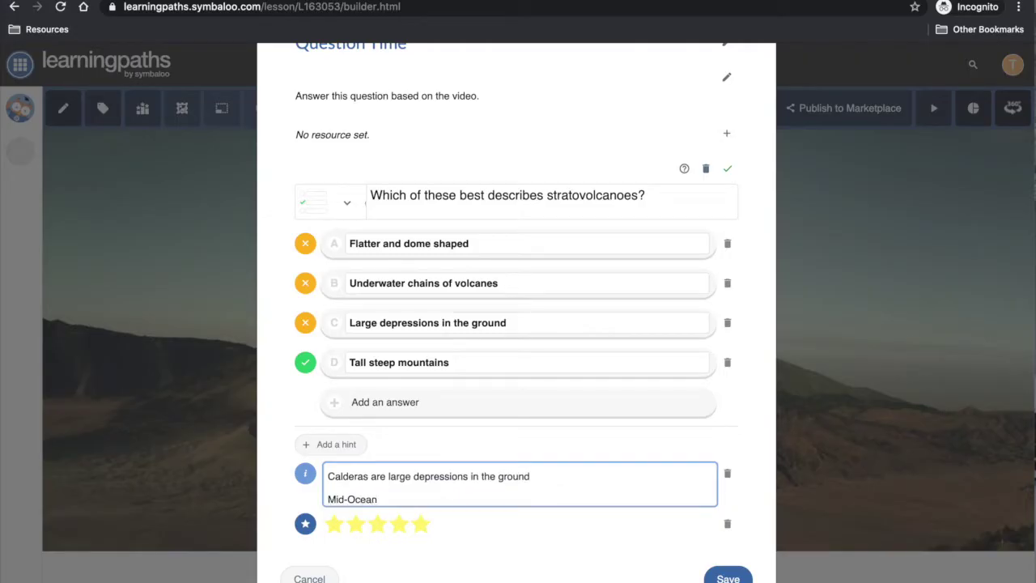
pyautogui.write('Ridges are underwater chains of volcanoes.')
pyautogui.scroll(-1, 751, 530)
pyautogui.click(739, 530)
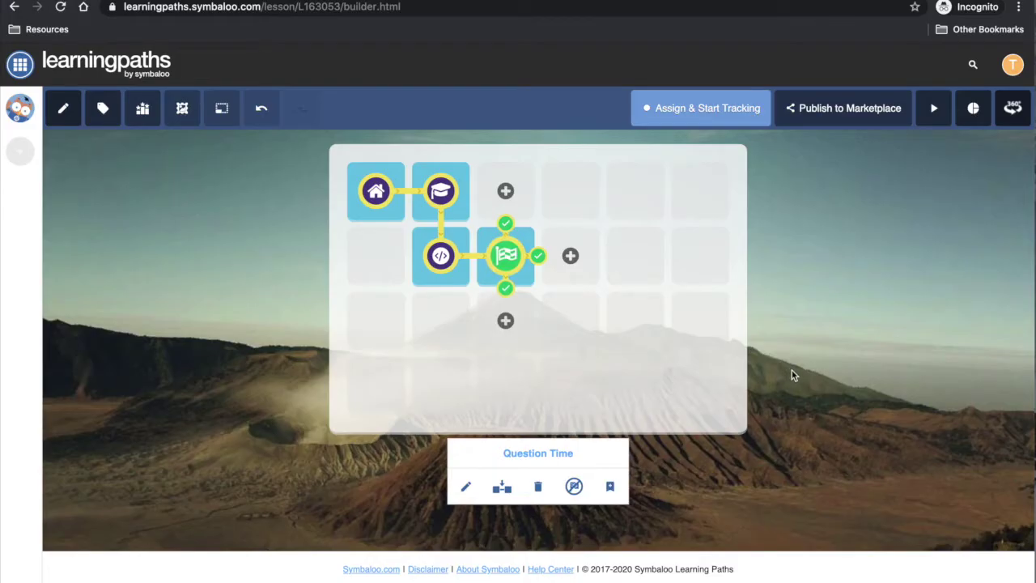
pyautogui.click(798, 360)
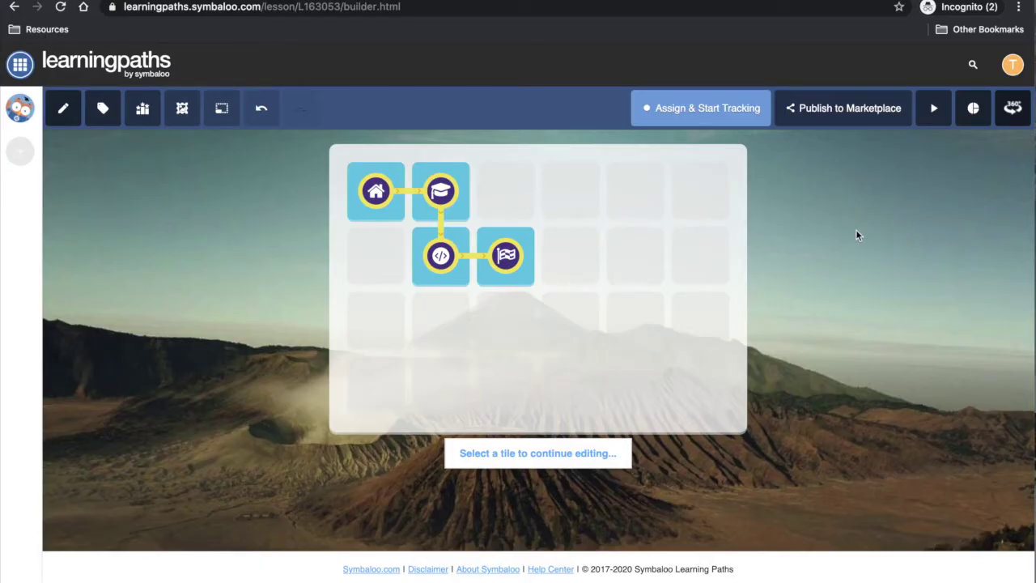
# Create a tile to the right of the Volcanoes tile titled "Volcanoes Article" with the description "Read this article all about volcanoes.".
pyautogui.click(459, 195)
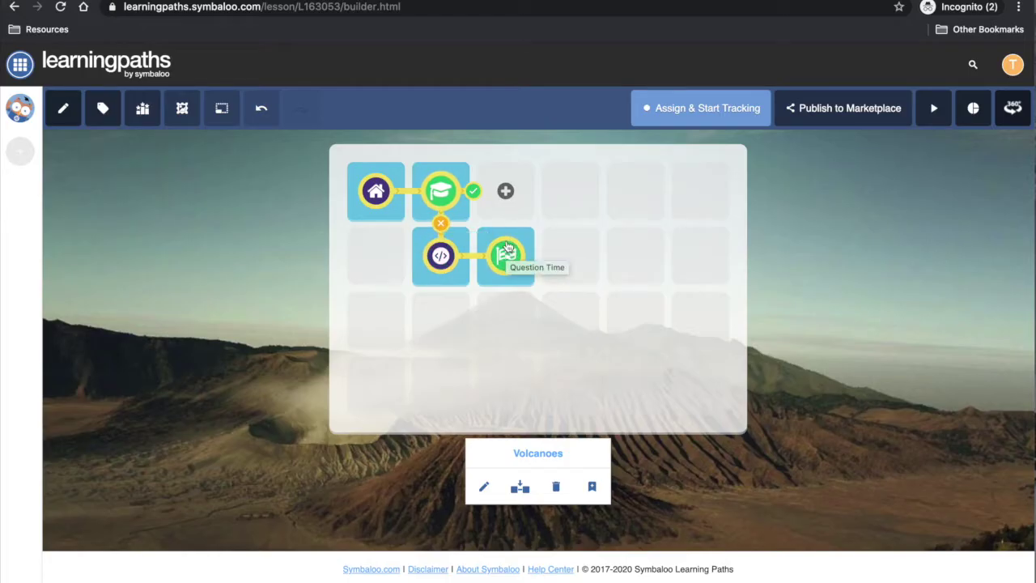
pyautogui.click(506, 194)
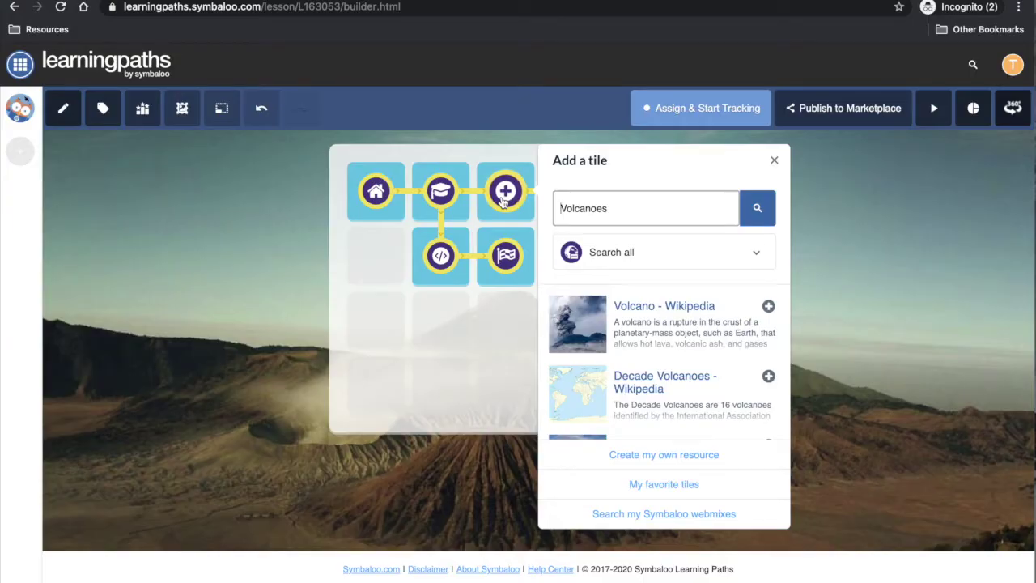
pyautogui.click(717, 454)
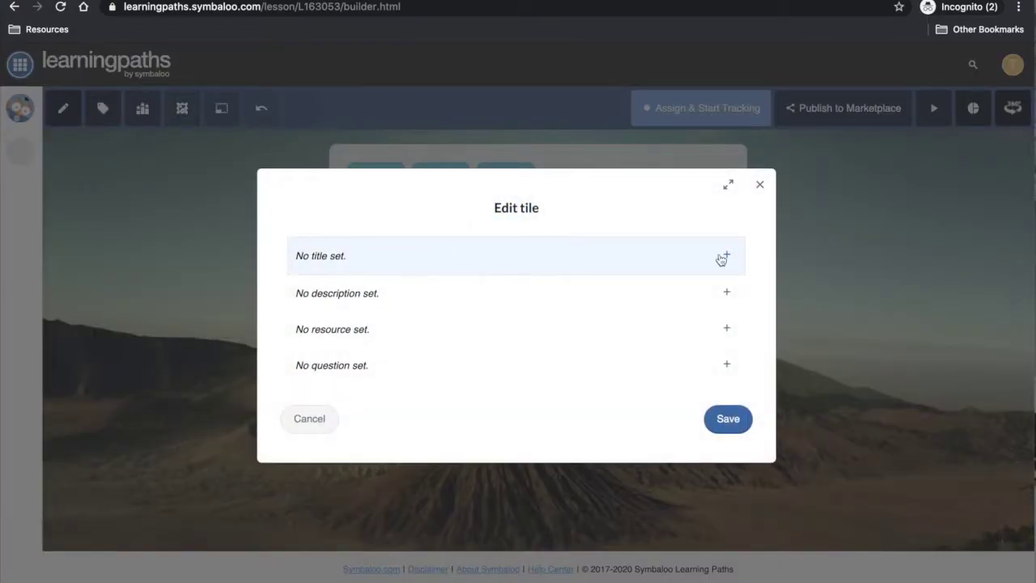
pyautogui.click(721, 259)
pyautogui.write('Volcanoes Article')
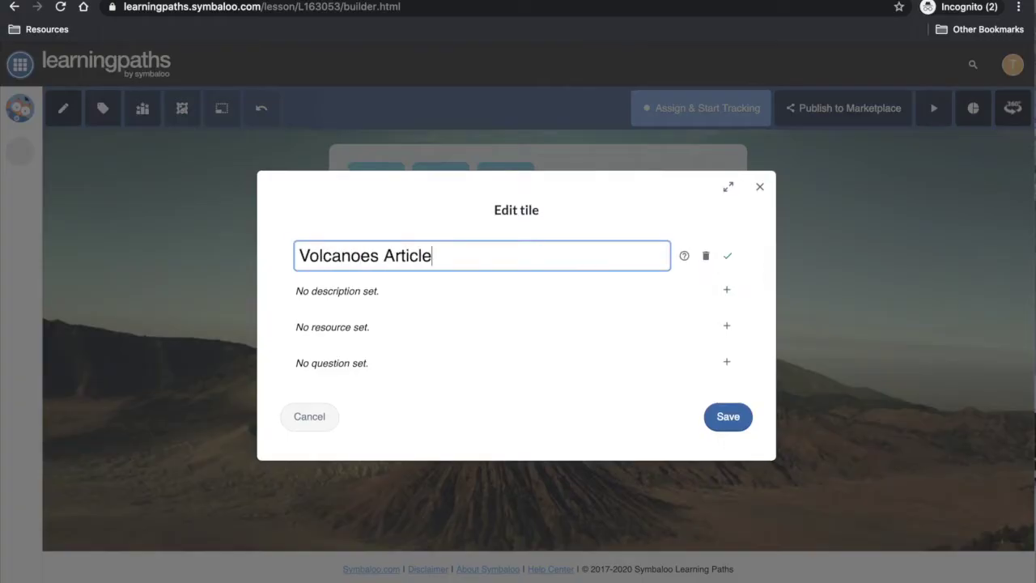
pyautogui.click(429, 290)
pyautogui.write('Read this article all about volcanoes.')
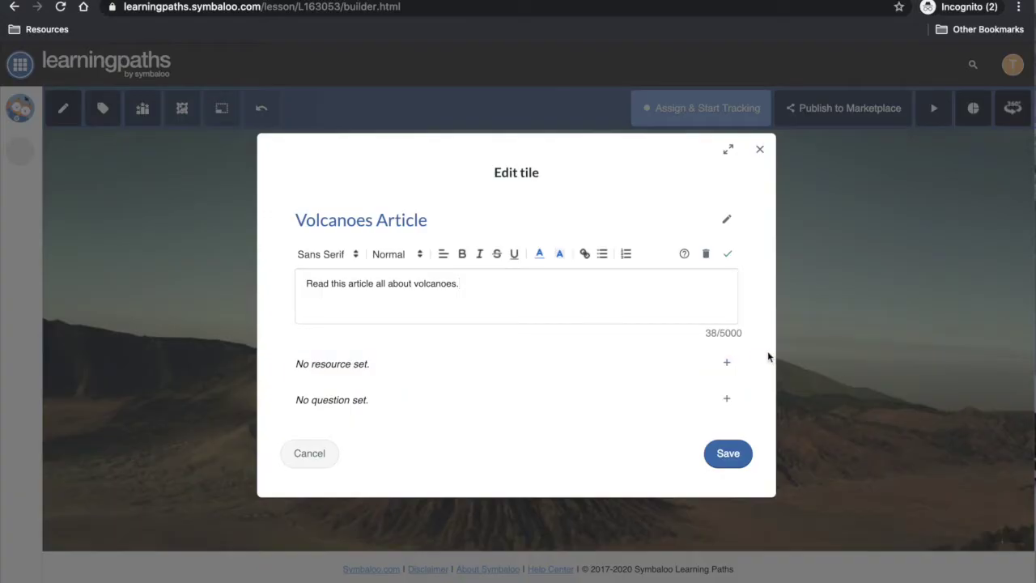
# Attach the copied worldbookonline.com volcanoes article link as the Volcanoes Article tile's resource.
pyautogui.click(728, 363)
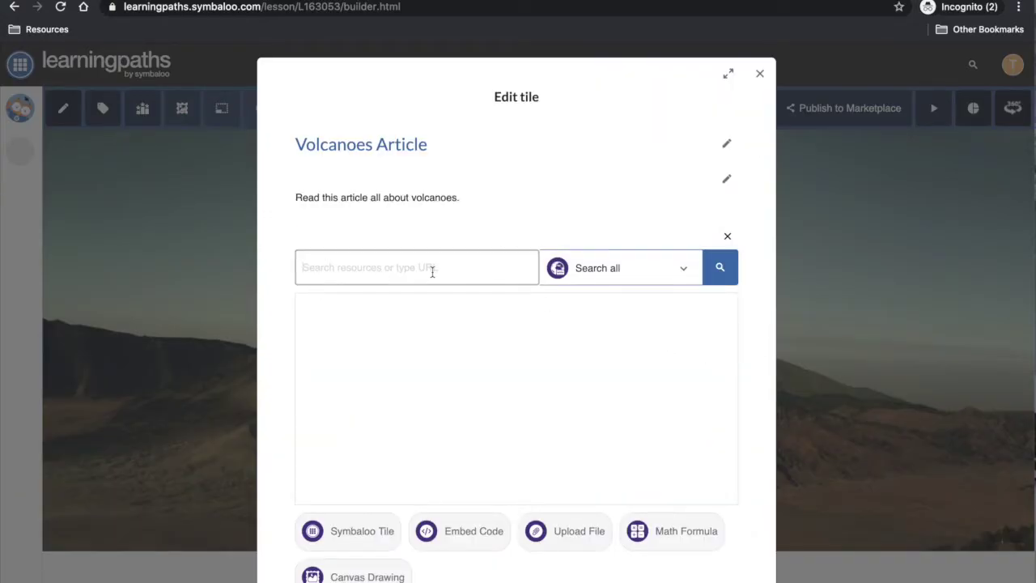
pyautogui.click(384, 258)
pyautogui.hotkey('ctrl', 'v')
pyautogui.click(719, 268)
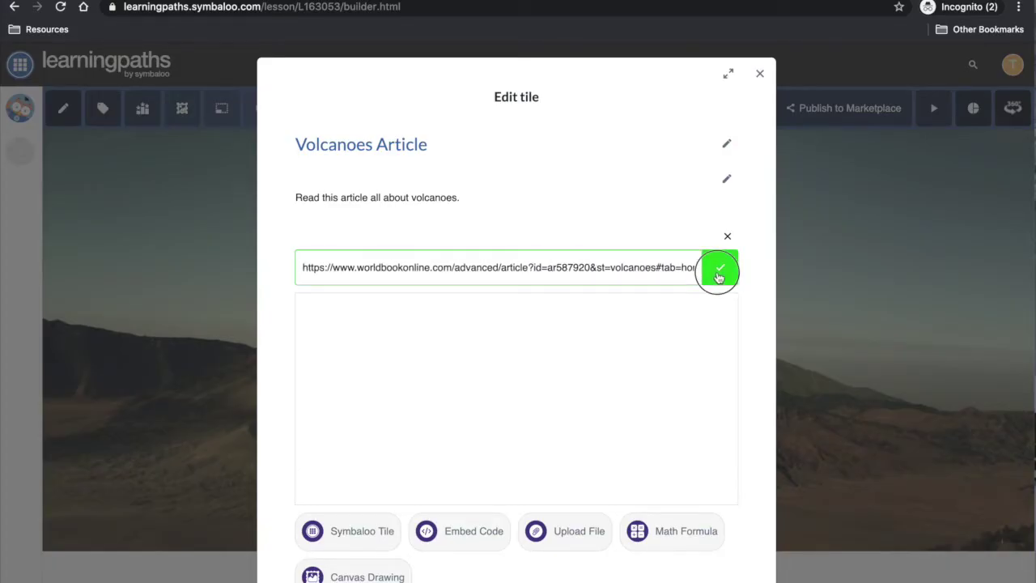
# Add a question to the Volcanoes Article tile reading "Erupted materials contain many nutrients and can break down to form fertile soil.".
pyautogui.scroll(-2, 750, 298)
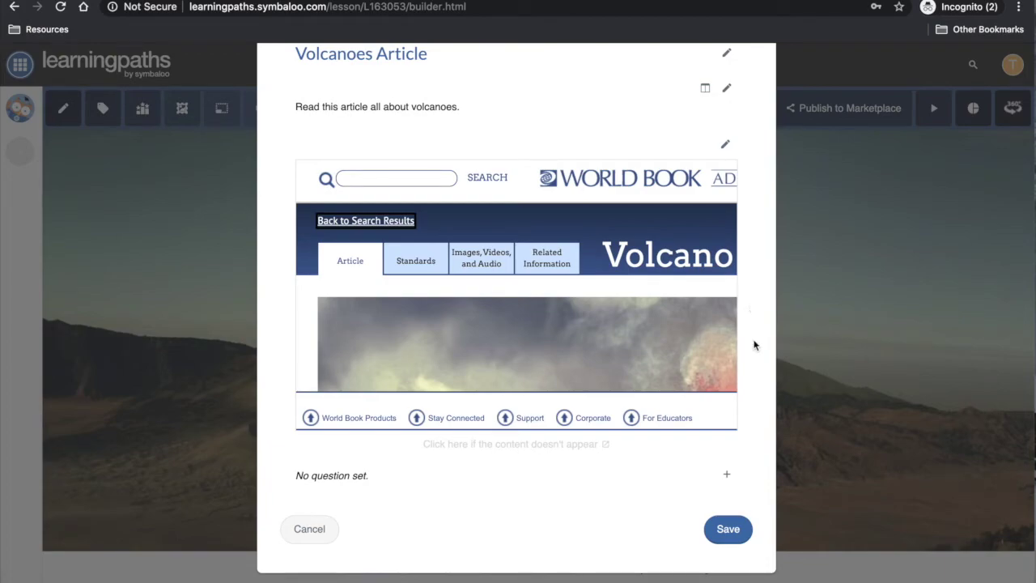
pyautogui.click(726, 475)
pyautogui.scroll(-3, 758, 387)
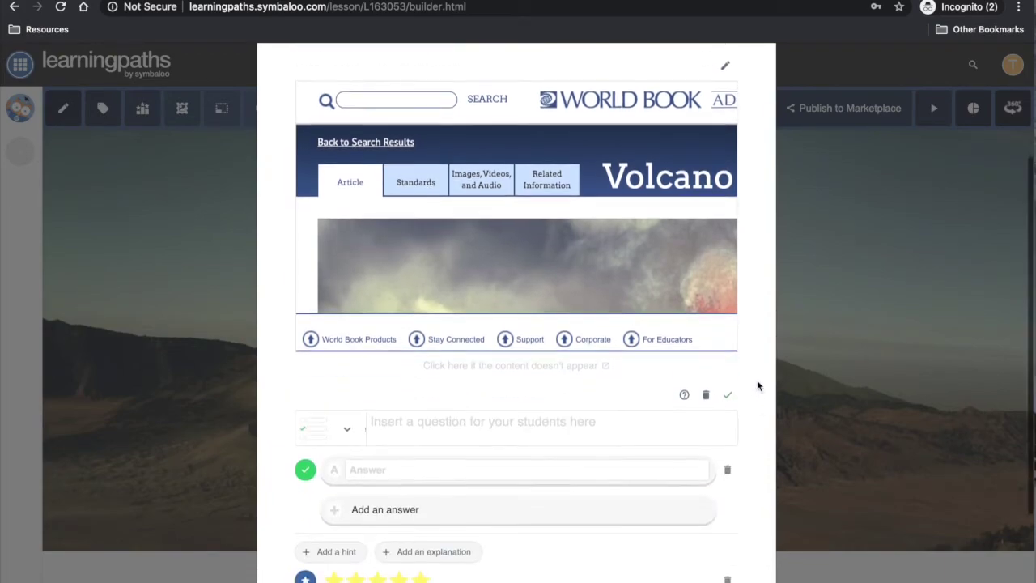
pyautogui.click(732, 379)
pyautogui.write('Erupted')
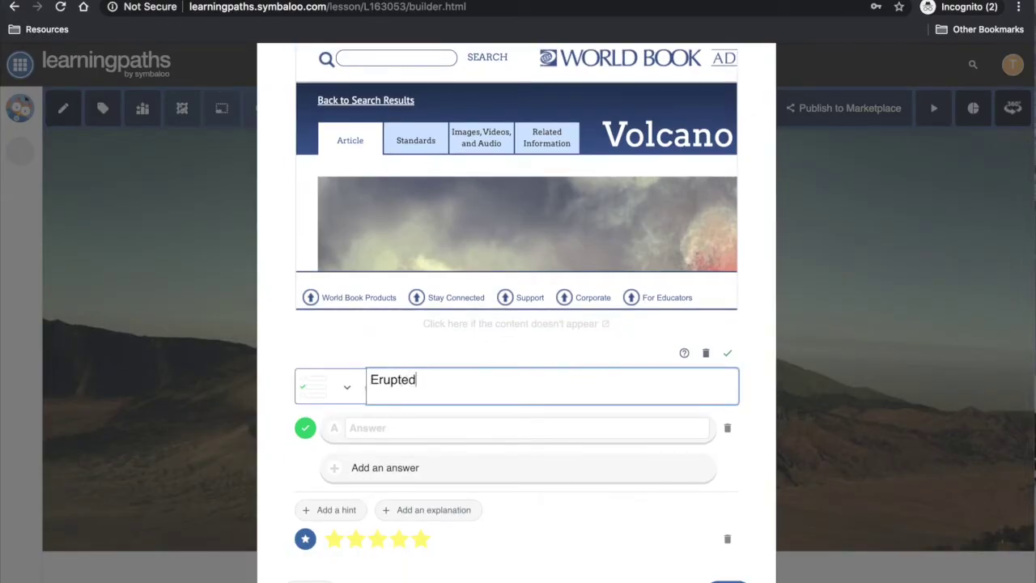
pyautogui.write(' materials contain many nutrients and can break down to f')
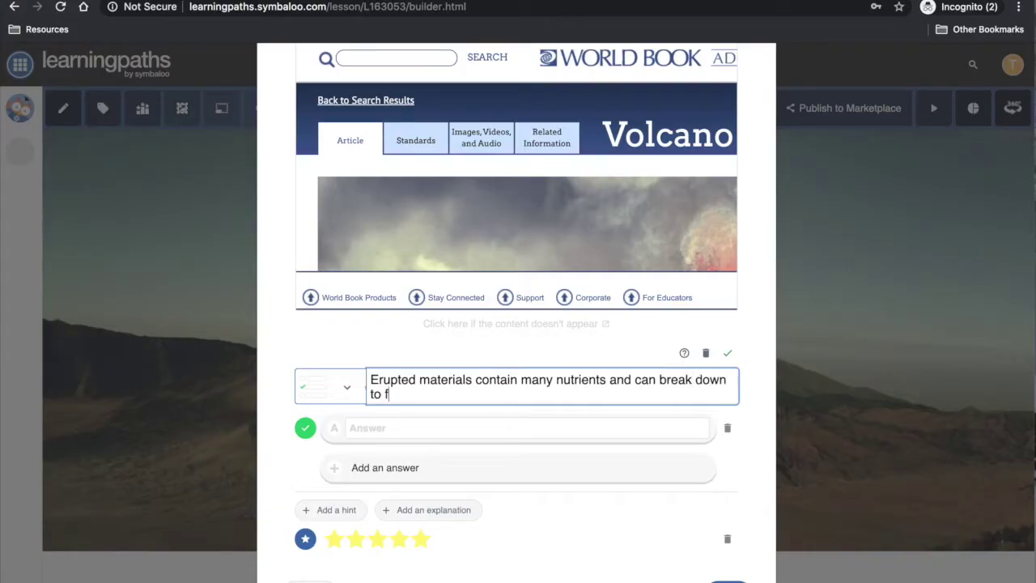
pyautogui.write('orm fertile soil.')
# Give the fertile soil question the answers "True" as correct and "False" as wrong, and save the Volcanoes Article tile.
pyautogui.click(397, 425)
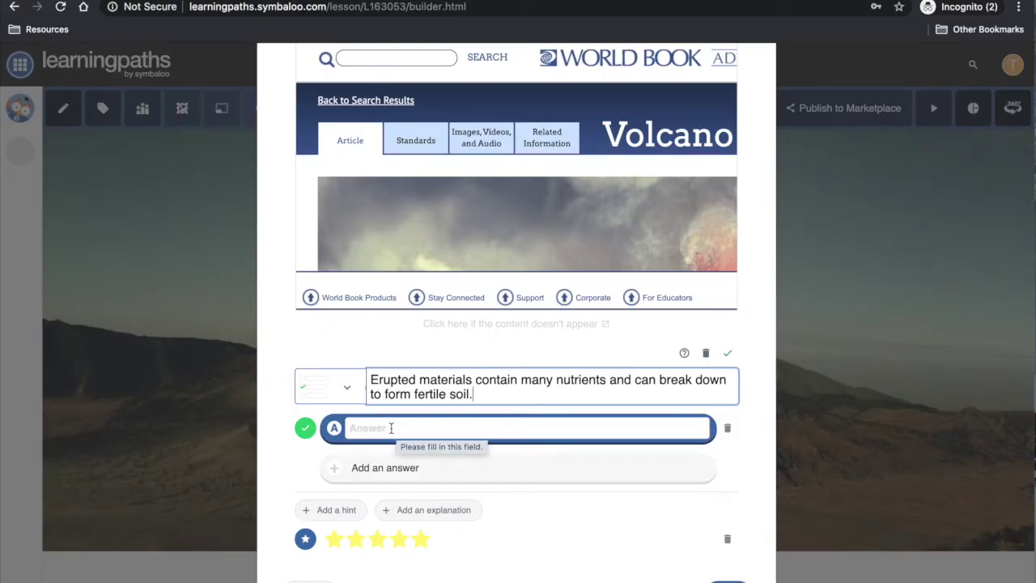
pyautogui.click(393, 428)
pyautogui.write('True')
pyautogui.press('Return')
pyautogui.write('False')
pyautogui.scroll(-1, 527, 552)
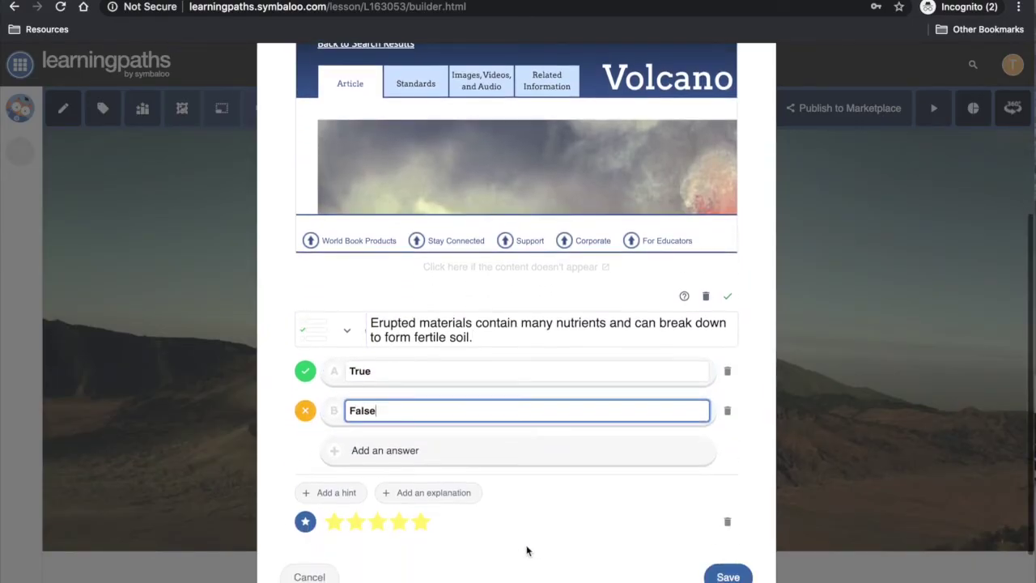
pyautogui.scroll(-1, 531, 550)
pyautogui.click(729, 528)
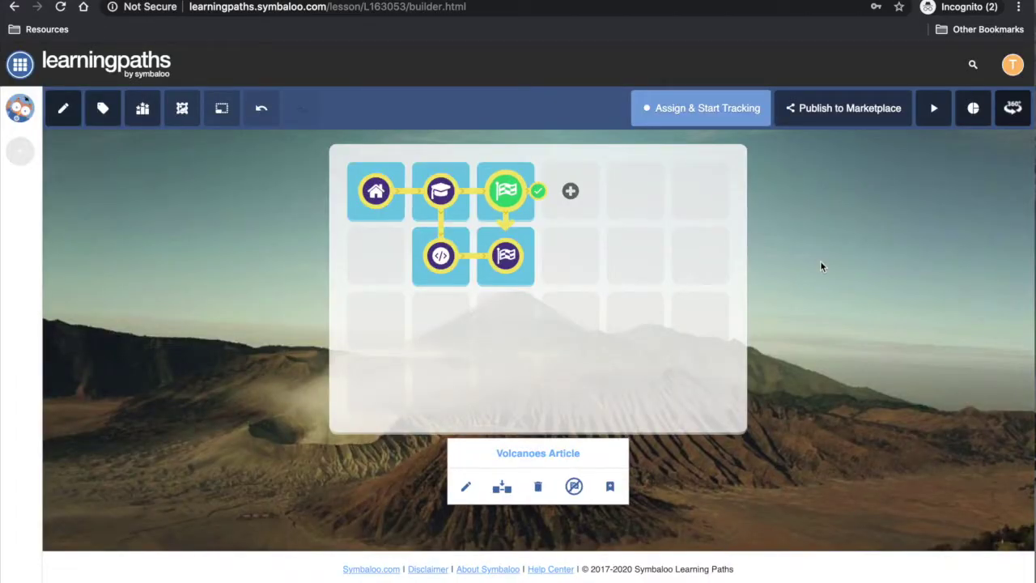
# Connect the Question Time tile to the Volcanoes Article tile above it so the retry path rejoins the main route.
pyautogui.click(506, 256)
pyautogui.click(508, 217)
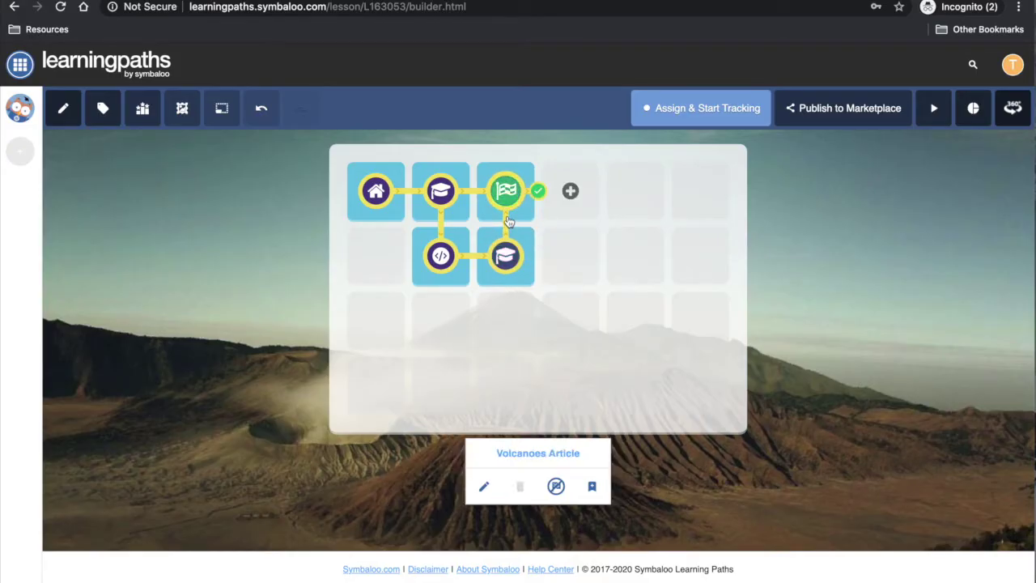
# Create a tile beside Volcanoes Article titled "Volcano Activity" with the description "Complete this activity and return to me by email.".
pyautogui.click(574, 219)
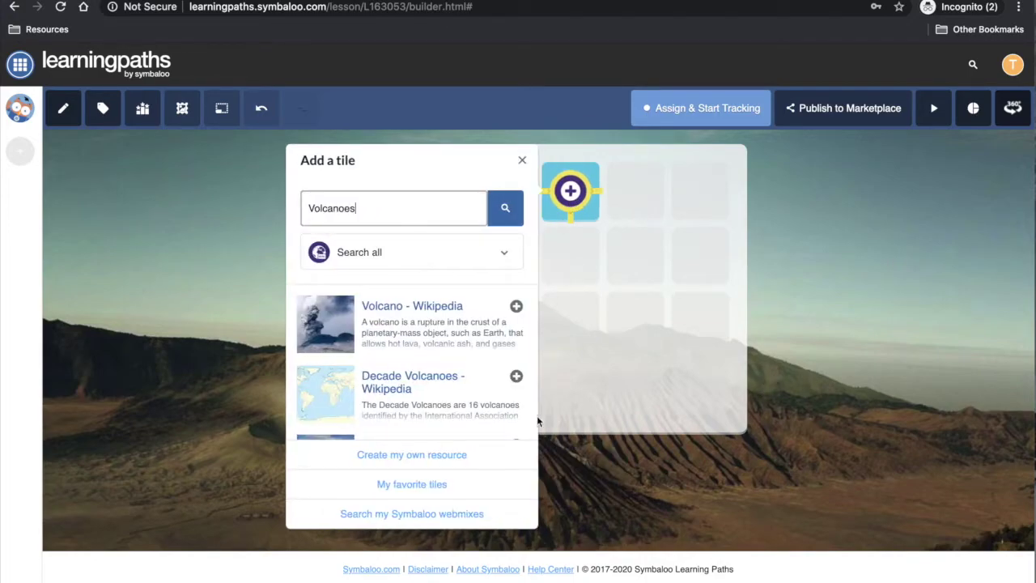
pyautogui.click(469, 460)
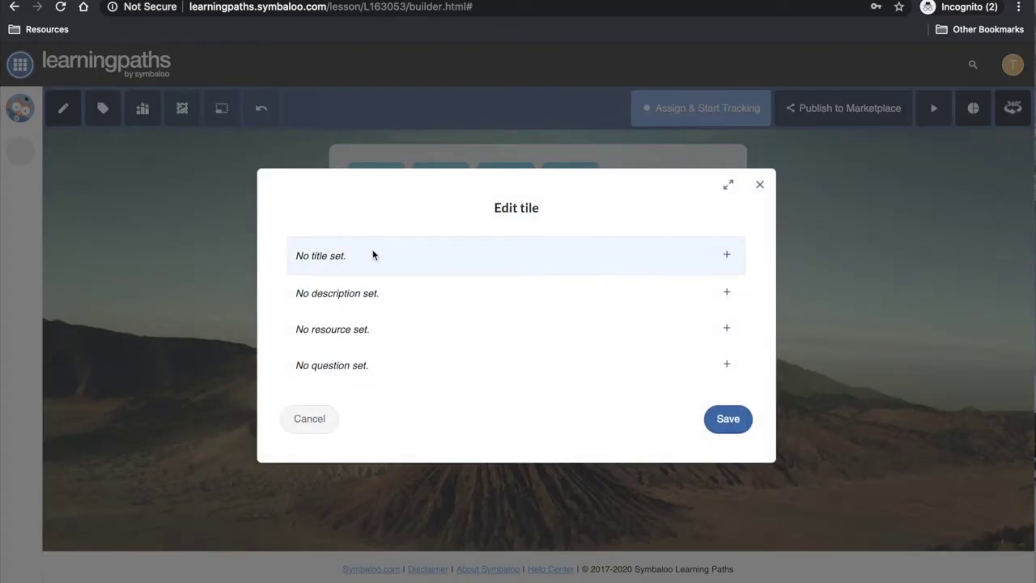
pyautogui.click(513, 262)
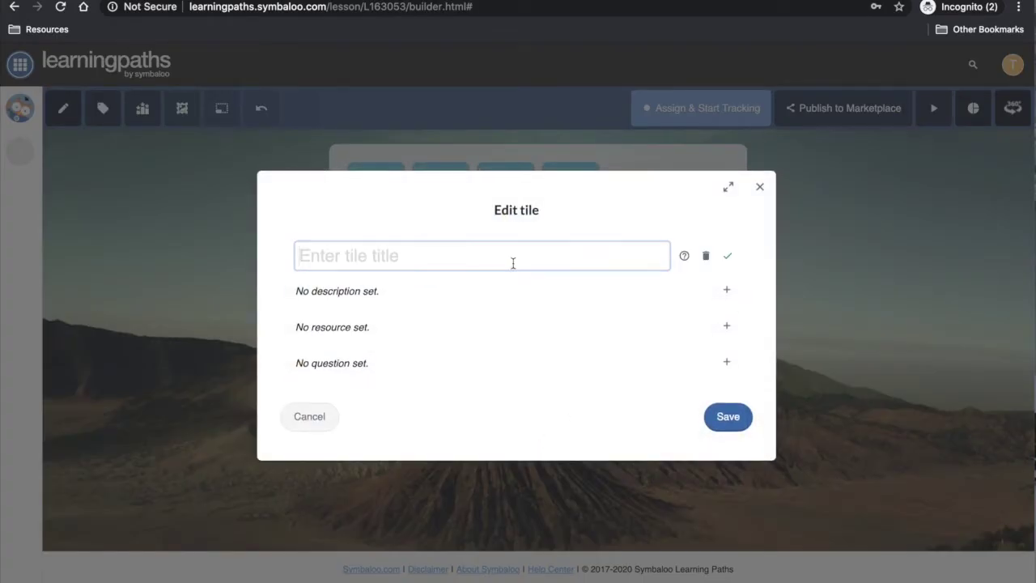
pyautogui.write('Volcano Activity')
pyautogui.click(469, 293)
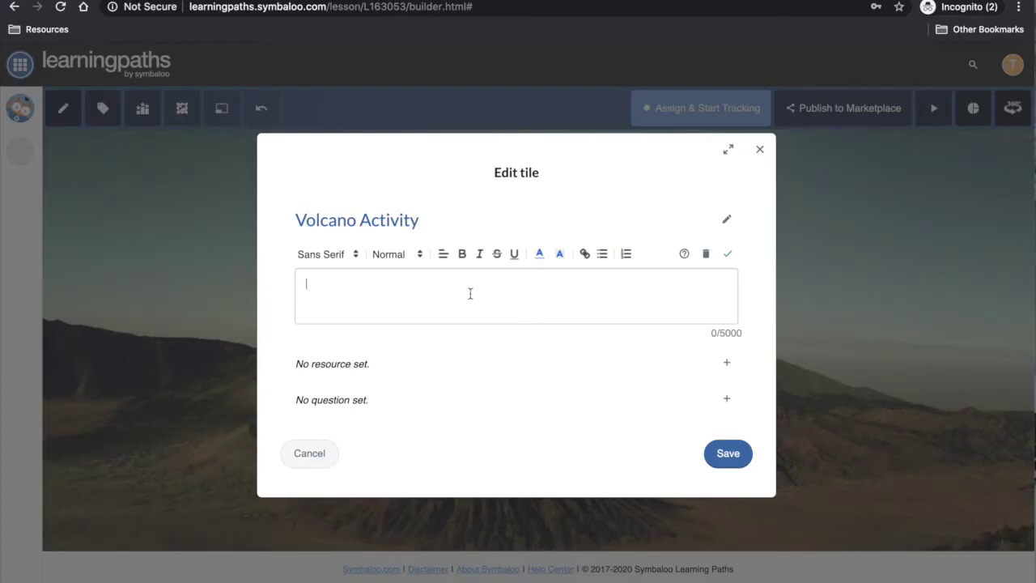
pyautogui.write('Complete this activity and return to me by email.')
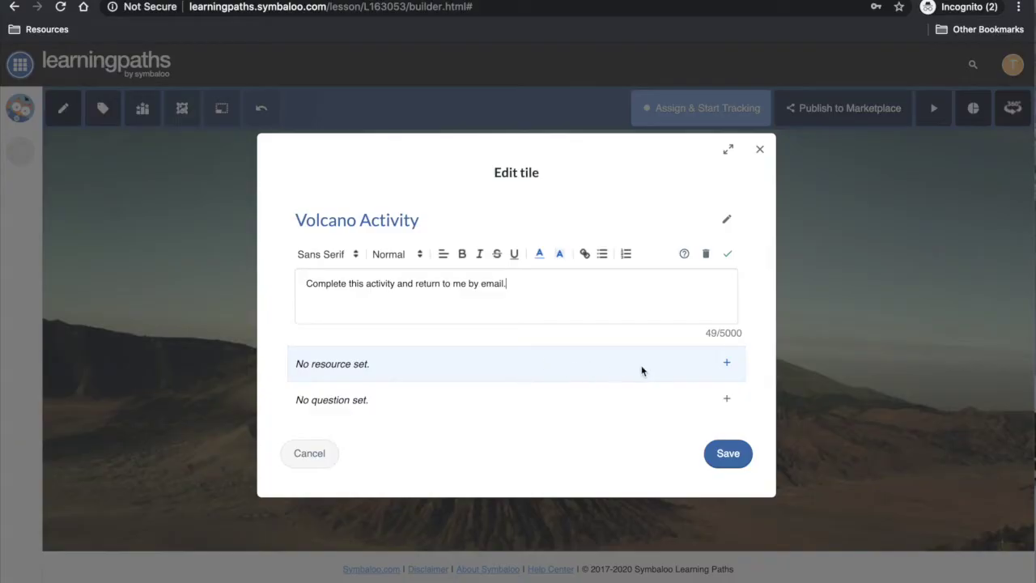
pyautogui.click(725, 364)
pyautogui.write('https://www.scoilnet.ie/uploads/resources/28683/28419.docx')
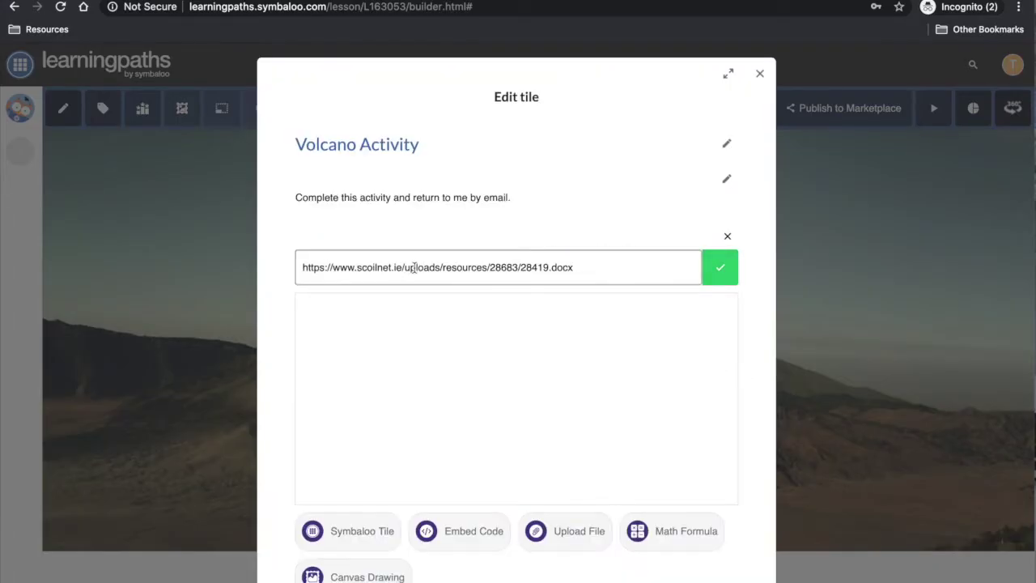
pyautogui.click(720, 270)
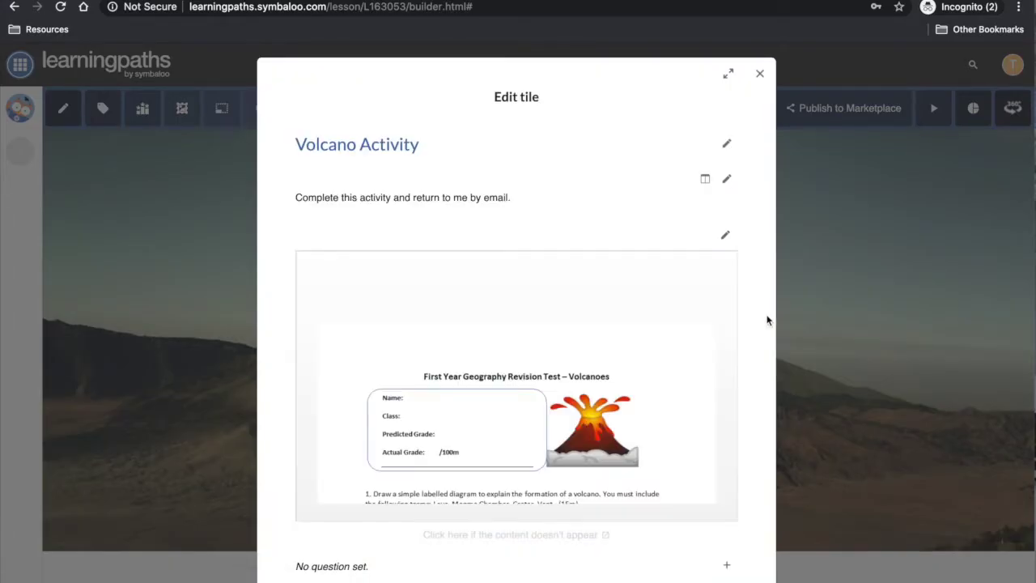
pyautogui.scroll(-2, 767, 316)
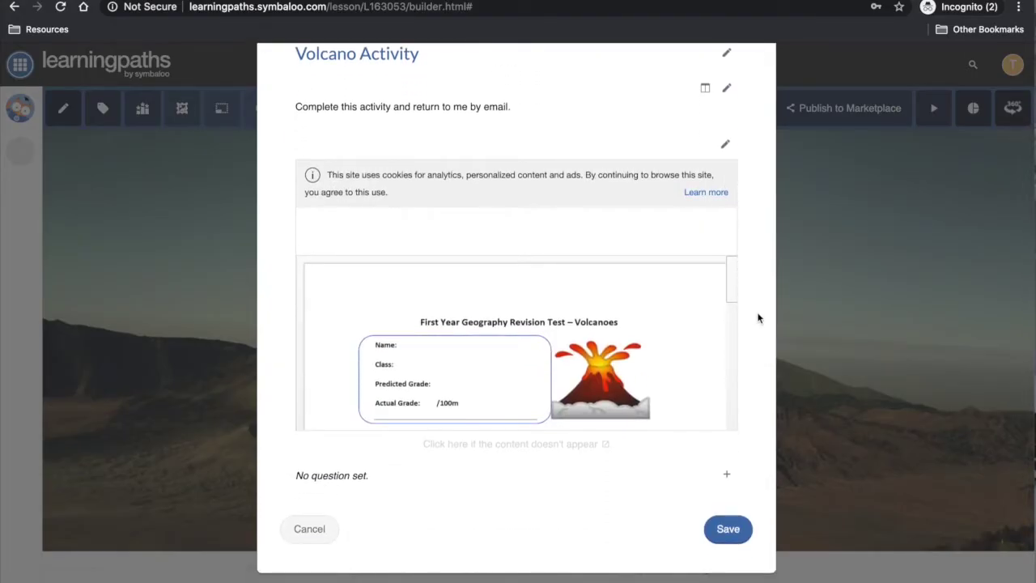
pyautogui.click(728, 529)
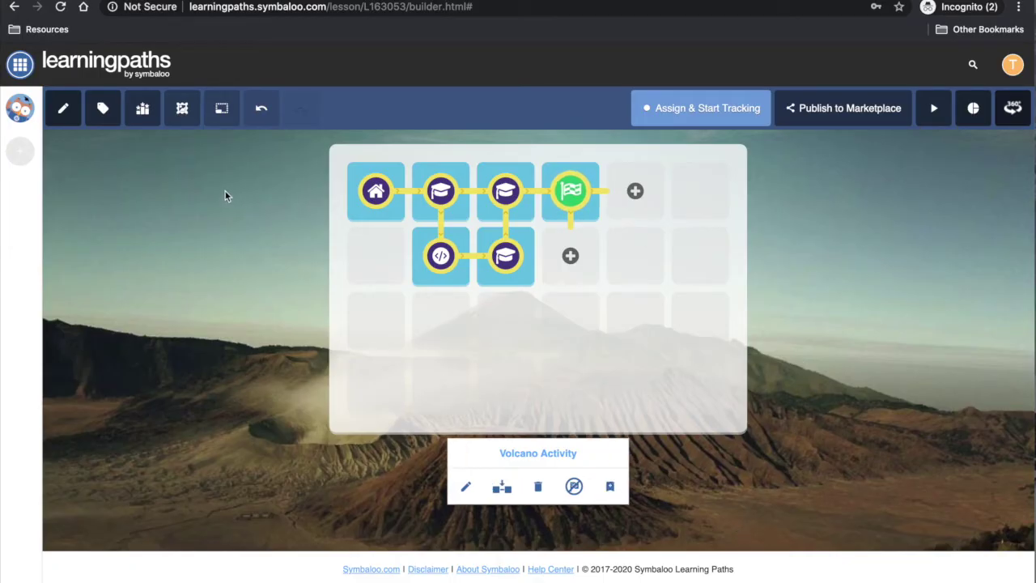
# Review the star rewards of all questions in the learning path and save them.
pyautogui.click(142, 119)
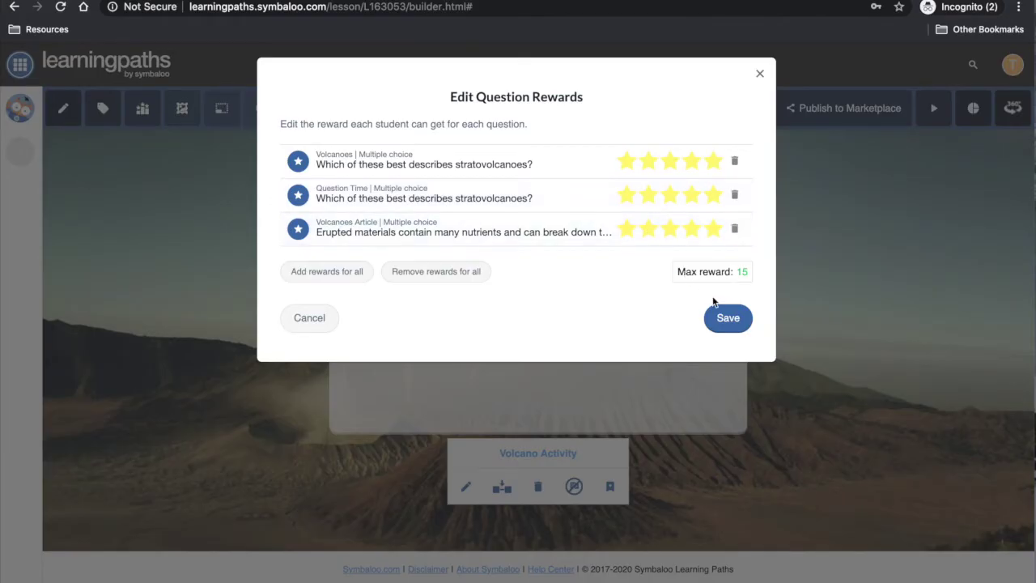
pyautogui.click(727, 318)
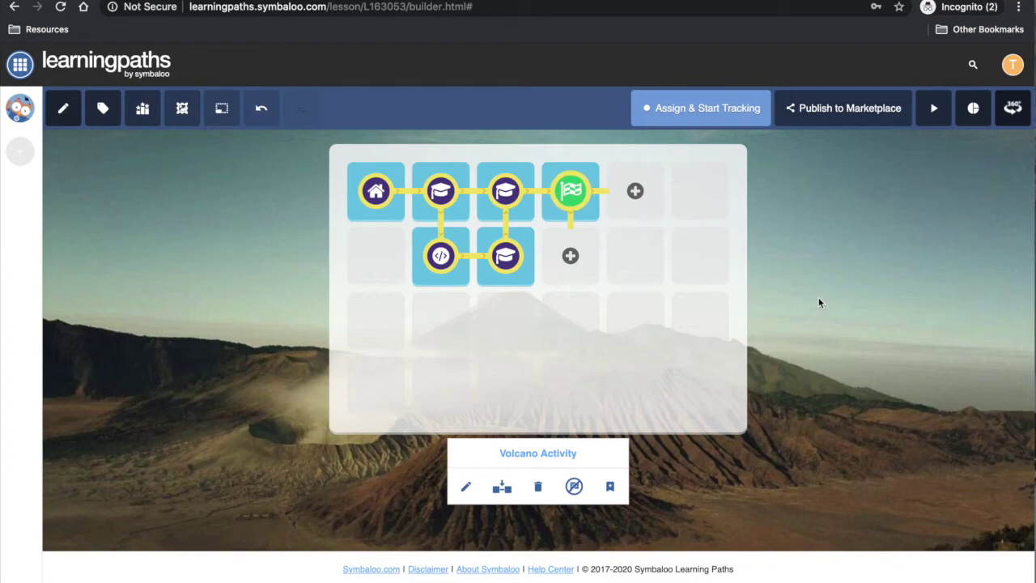
# Assign the learning path with tracking started and look over the assignment's options.
pyautogui.click(712, 114)
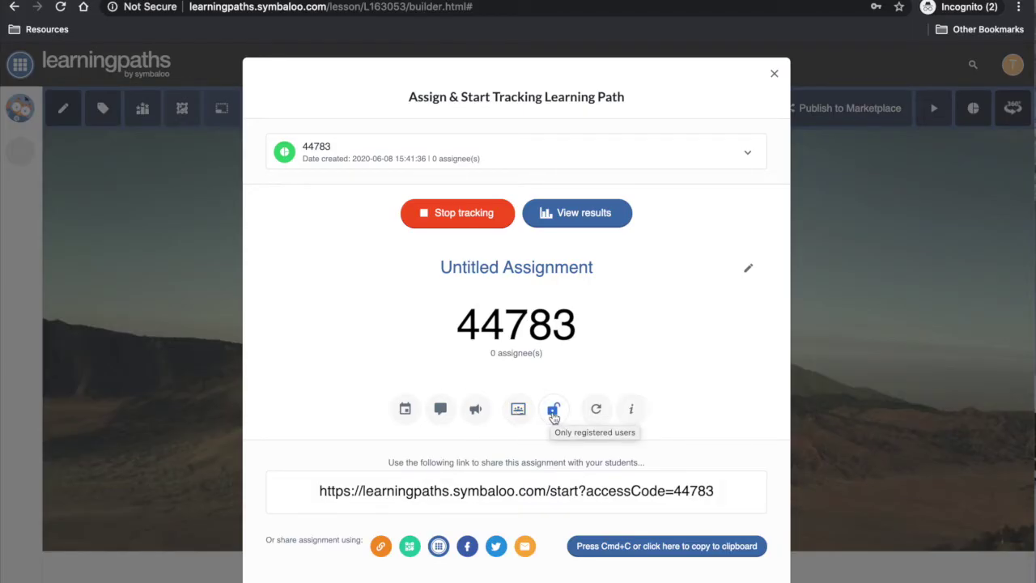
pyautogui.click(629, 413)
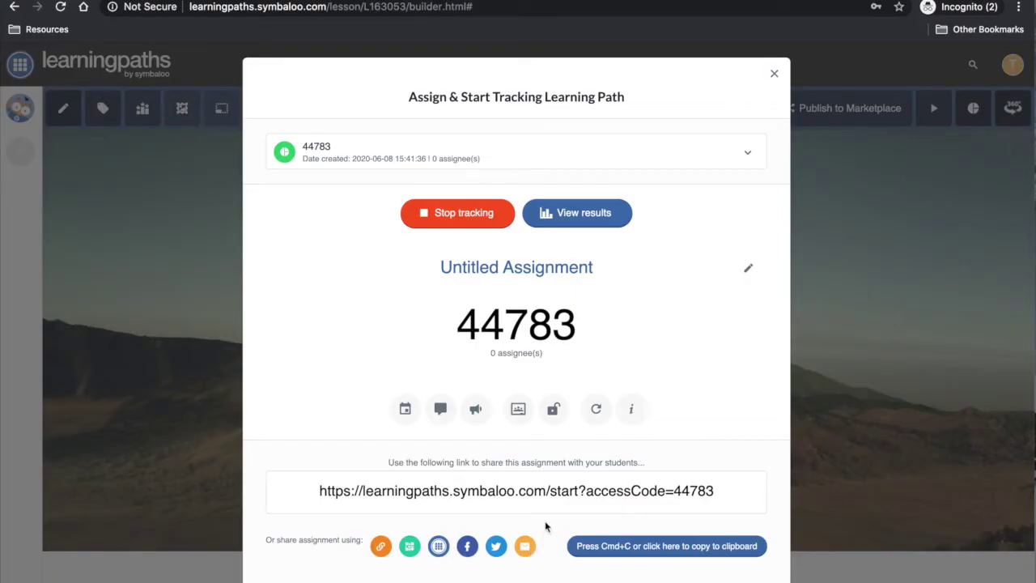
# Open the assignment's share link as a student and log in with the student's name.
pyautogui.click(531, 485)
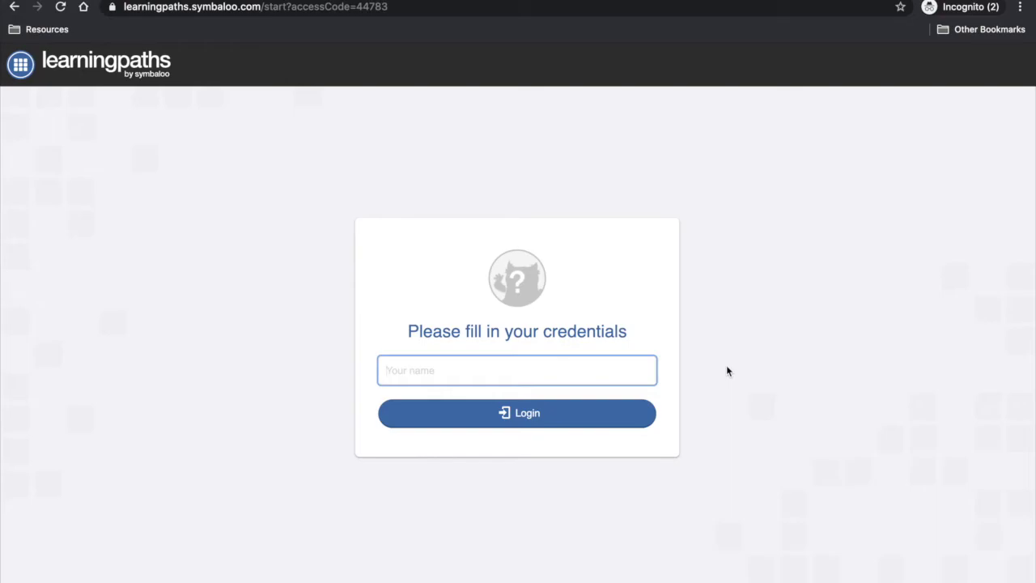
pyautogui.write('Brian')
pyautogui.click(640, 421)
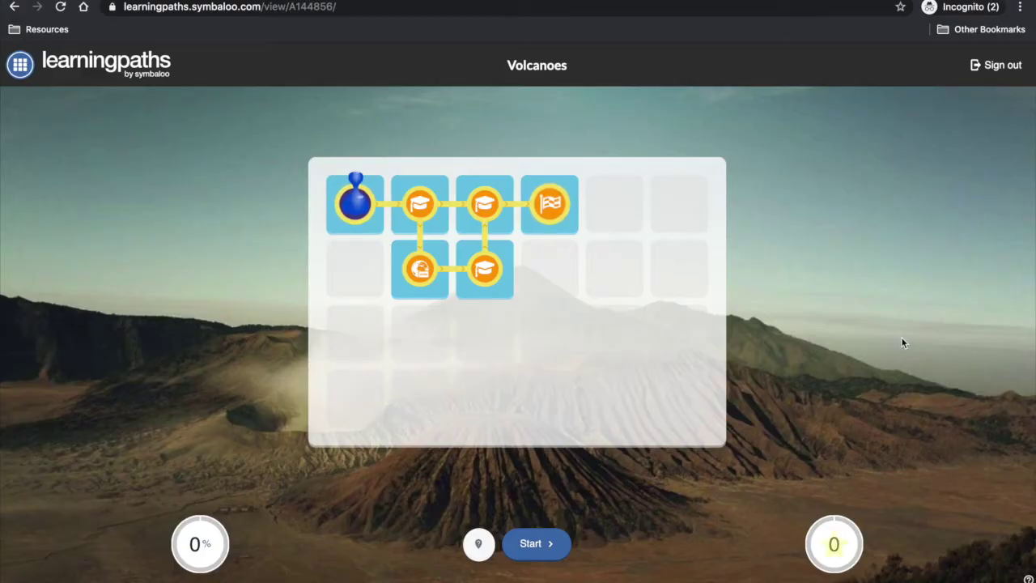
# Start the learning path past its learning goals, then briefly play and pause the Volcanic Eruptions video.
pyautogui.click(359, 198)
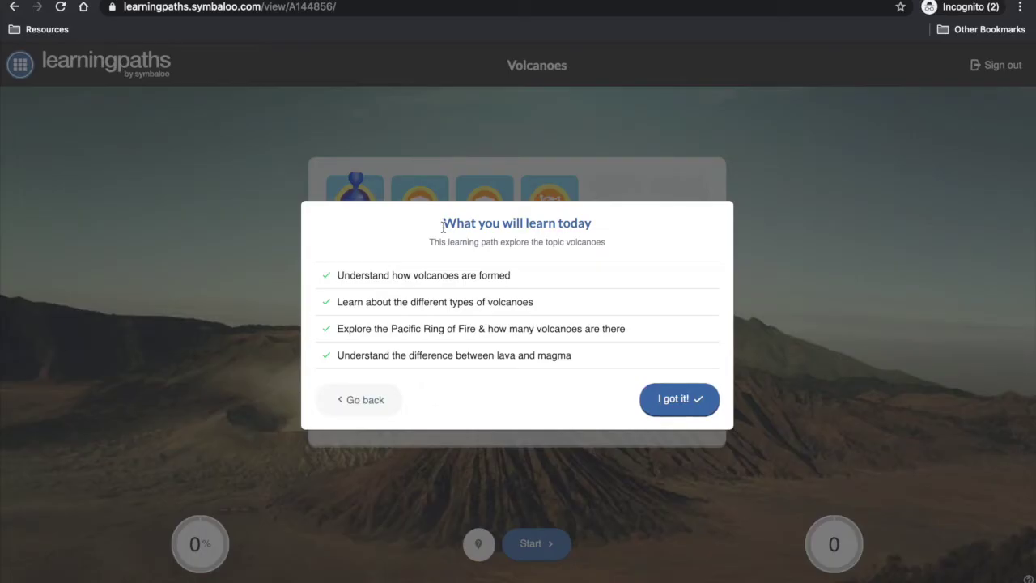
pyautogui.click(697, 399)
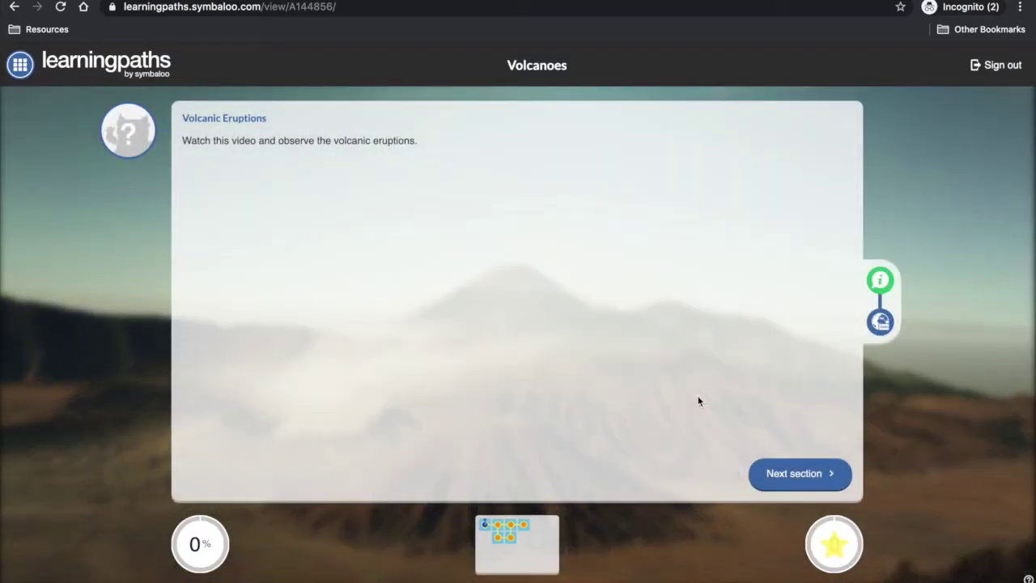
pyautogui.click(808, 478)
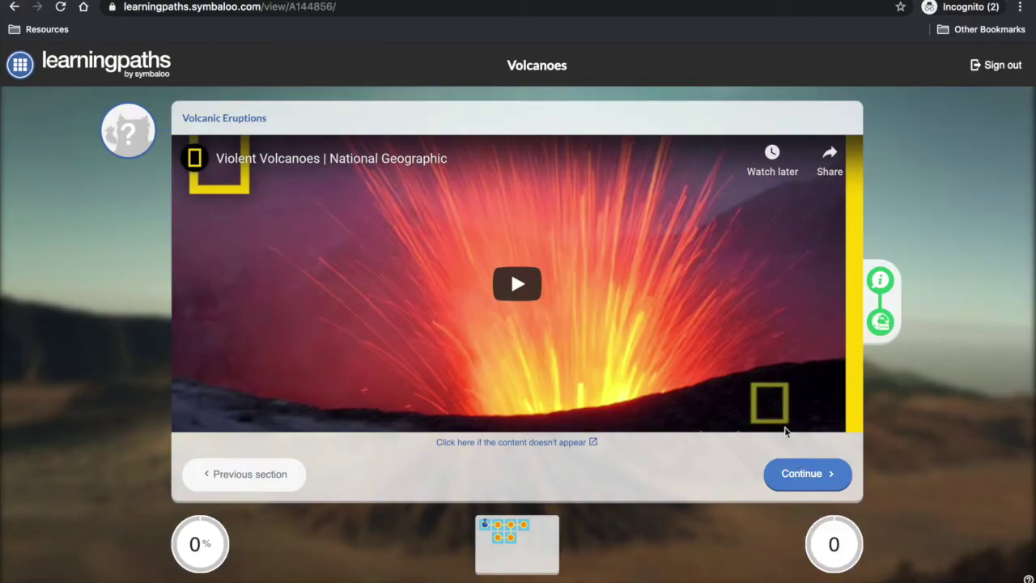
pyautogui.click(516, 287)
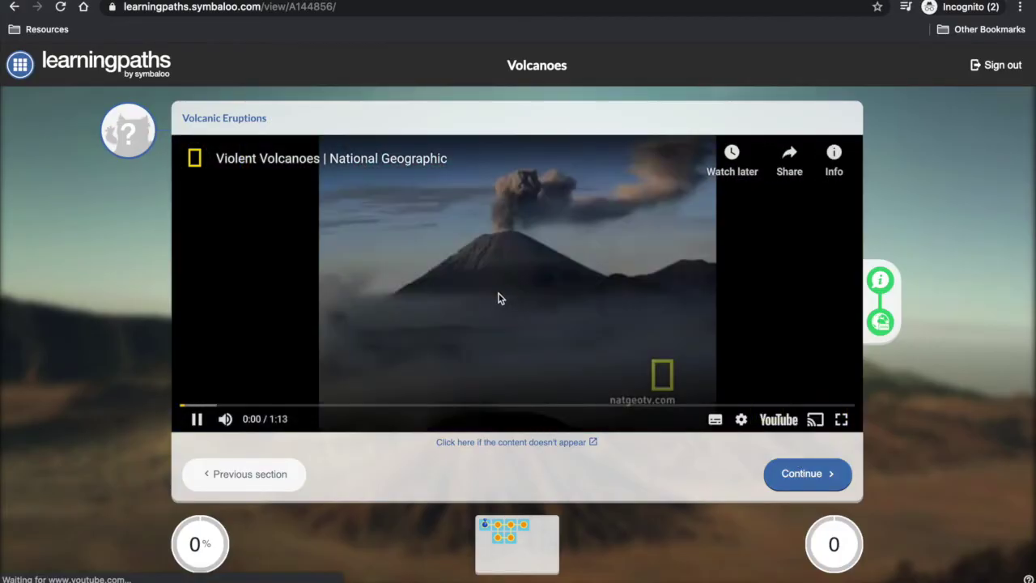
pyautogui.click(198, 419)
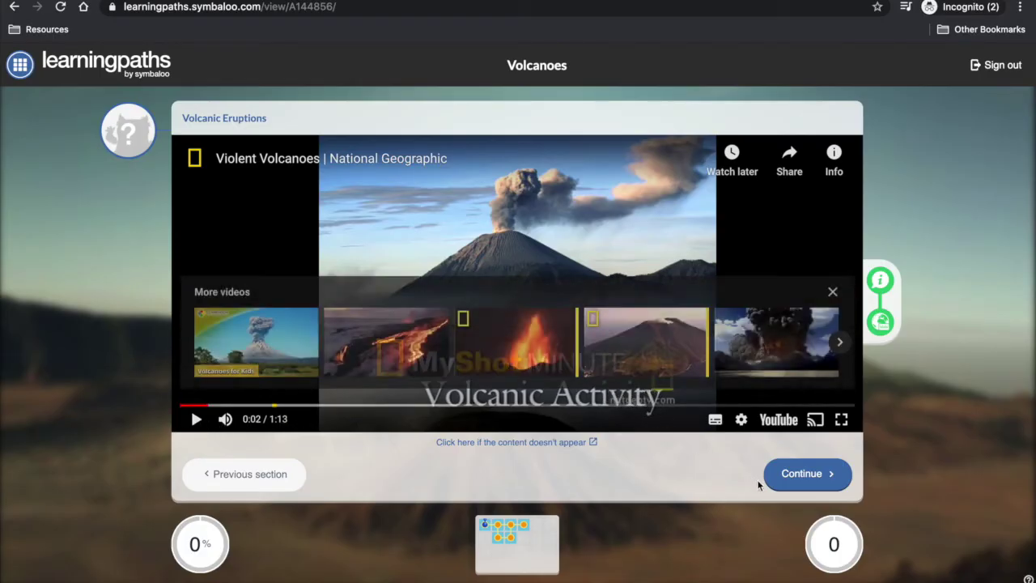
# Continue through the Volcanoes tile to its question and submit "Flatter and dome shaped" as the answer.
pyautogui.click(806, 481)
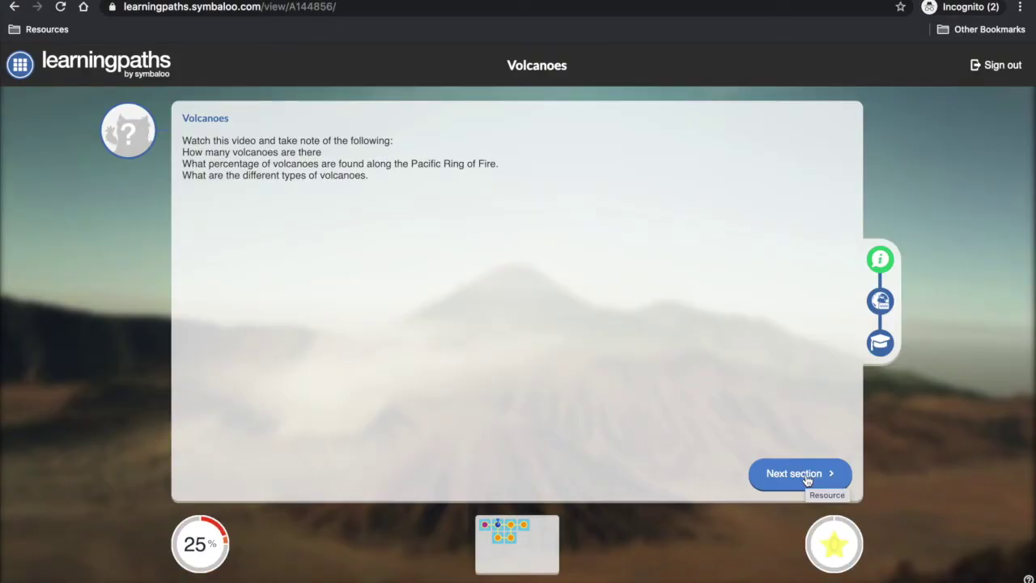
pyautogui.click(805, 477)
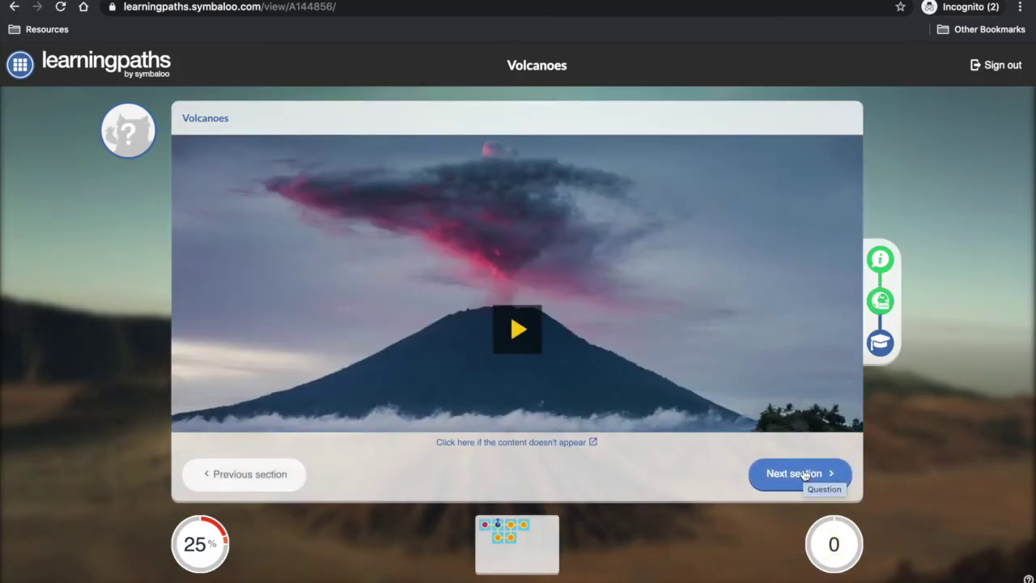
pyautogui.click(805, 475)
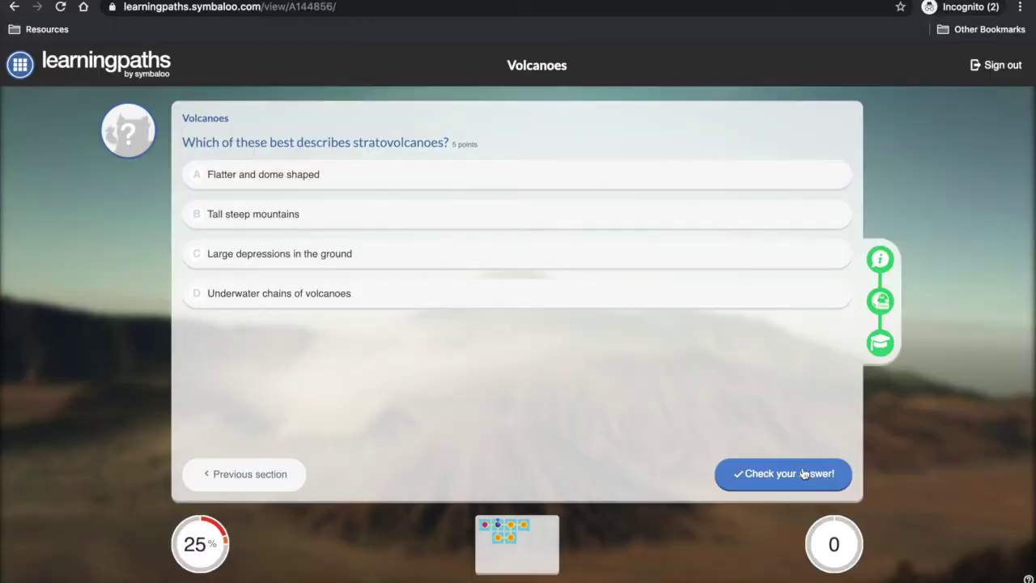
pyautogui.click(453, 185)
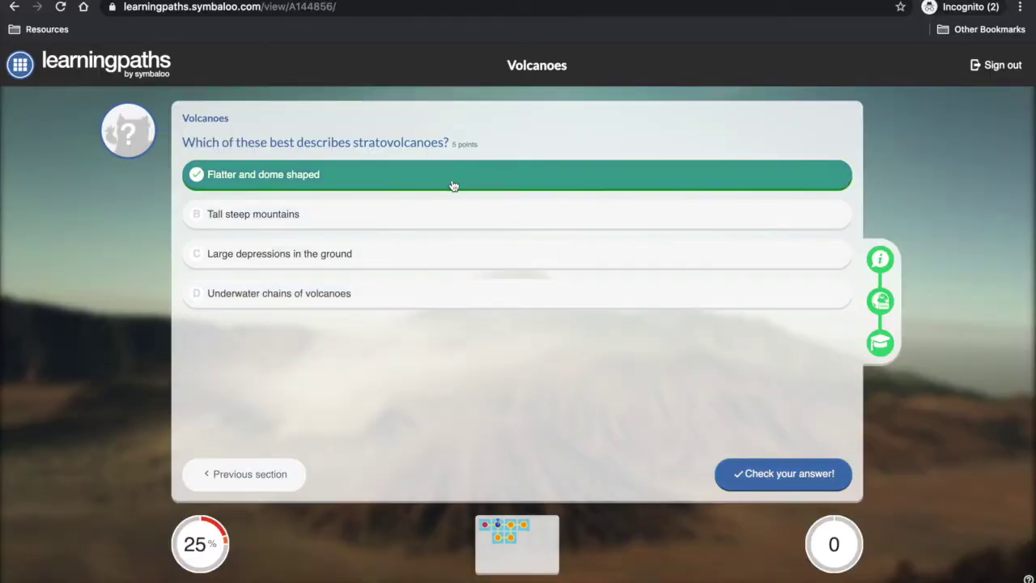
pyautogui.click(771, 483)
# Continue to the Volcano Video retry tile and play its video.
pyautogui.click(775, 483)
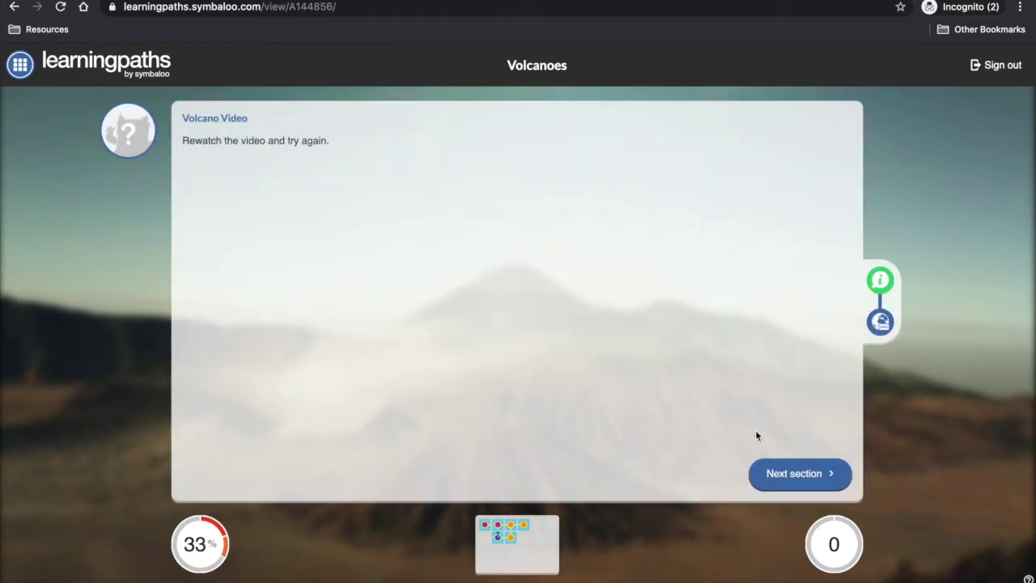
pyautogui.click(789, 472)
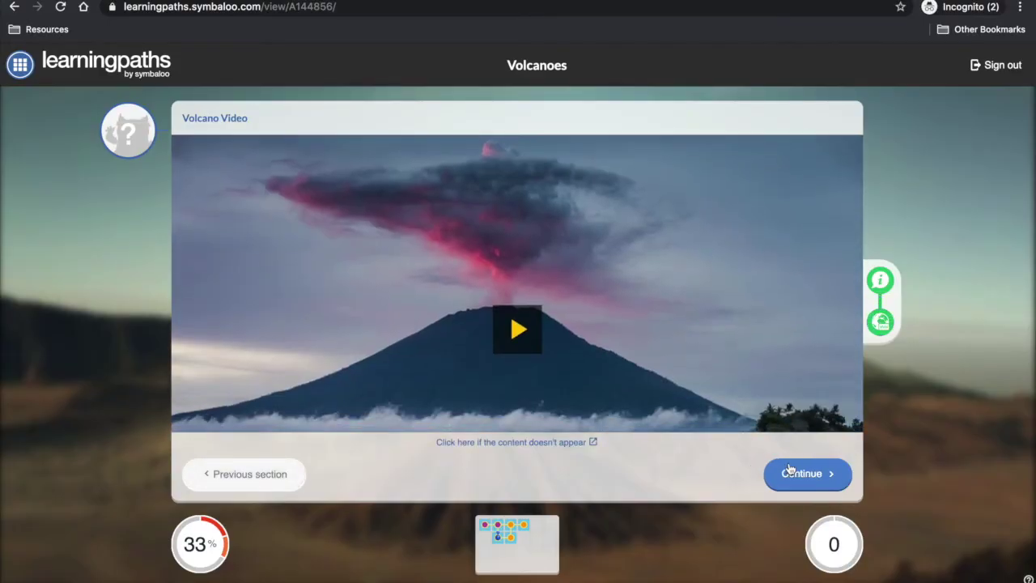
pyautogui.click(508, 332)
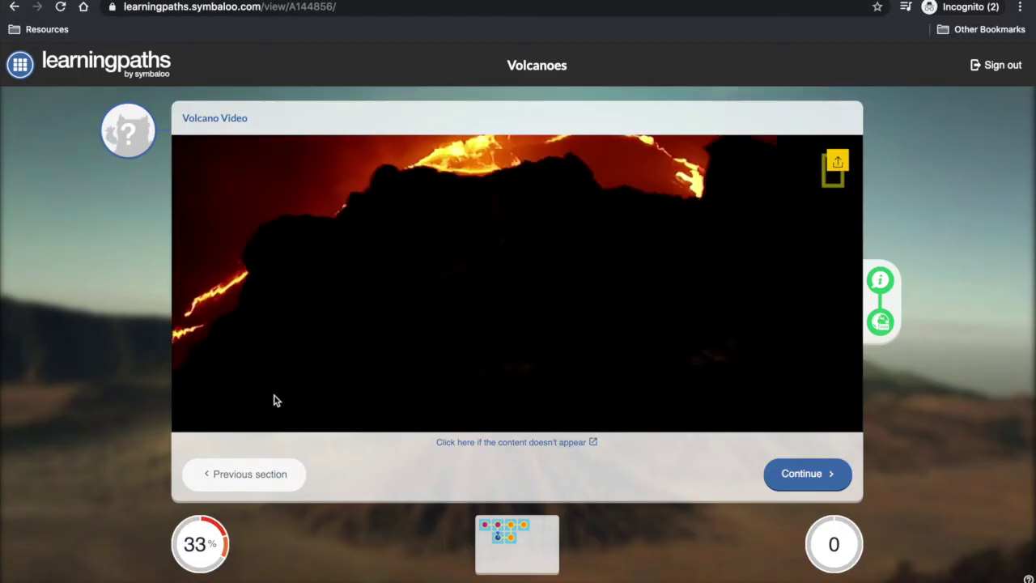
# Continue from the Volcano Video to Question Time and submit "Tall steep mountains" as the answer.
pyautogui.click(810, 472)
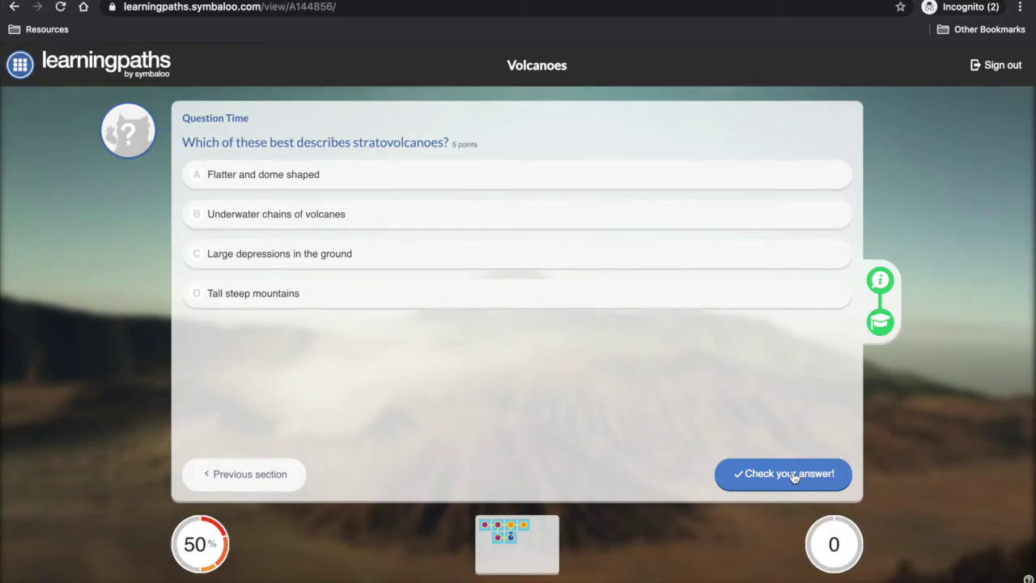
pyautogui.click(281, 298)
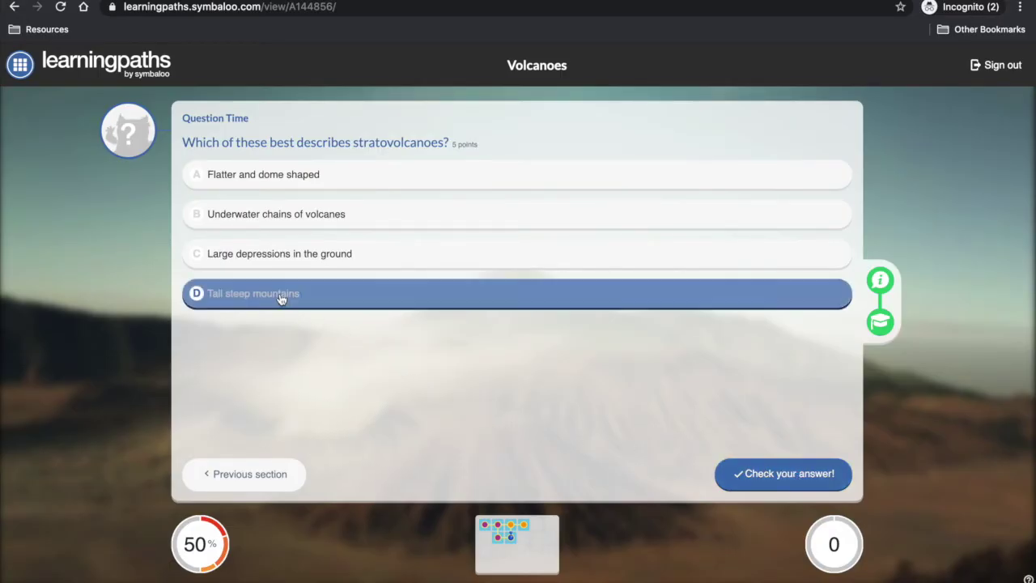
pyautogui.click(771, 476)
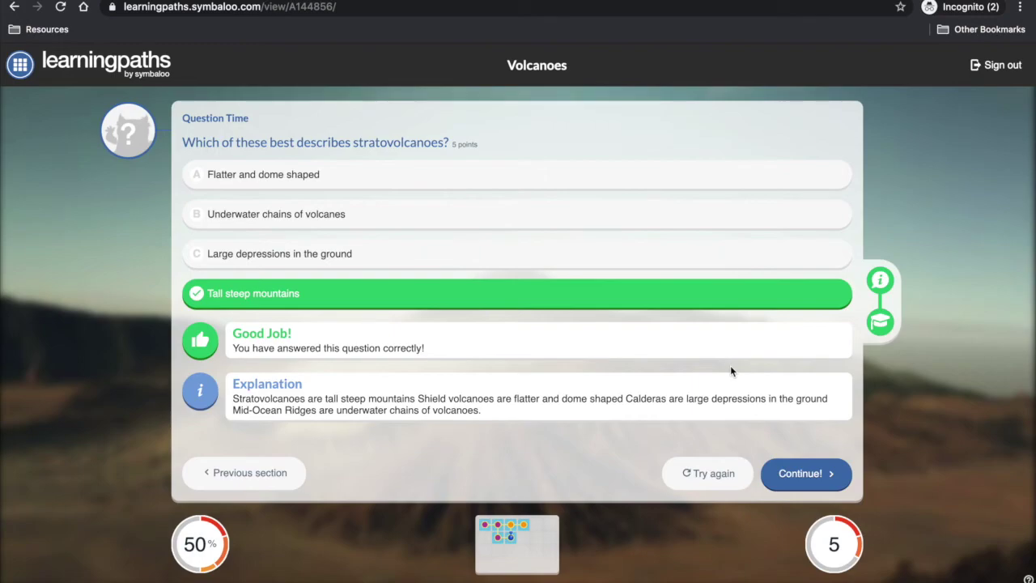
# Continue to the Volcanoes Article, skim it to its end, and submit "True" for the fertile soil question.
pyautogui.click(794, 474)
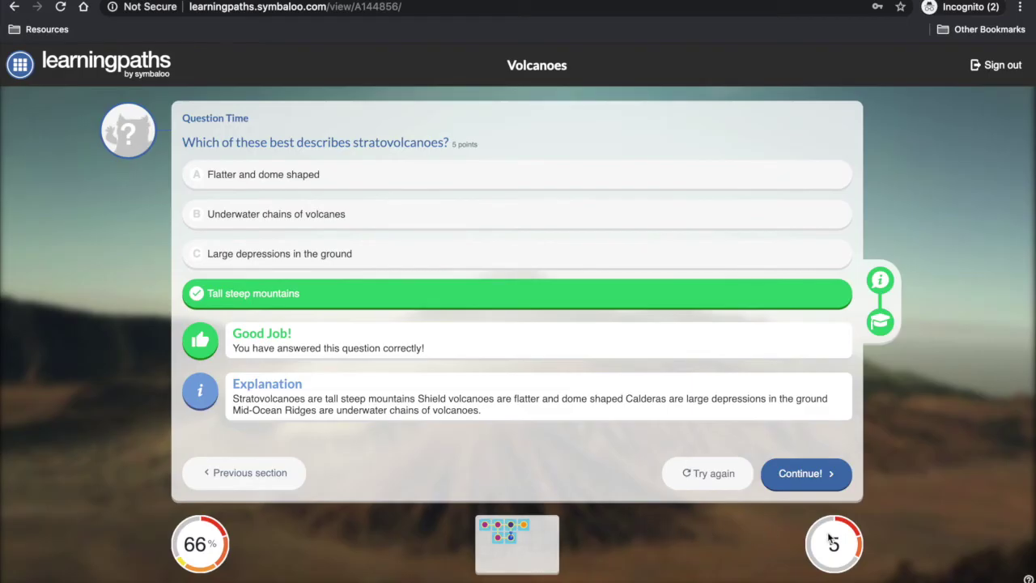
pyautogui.click(805, 475)
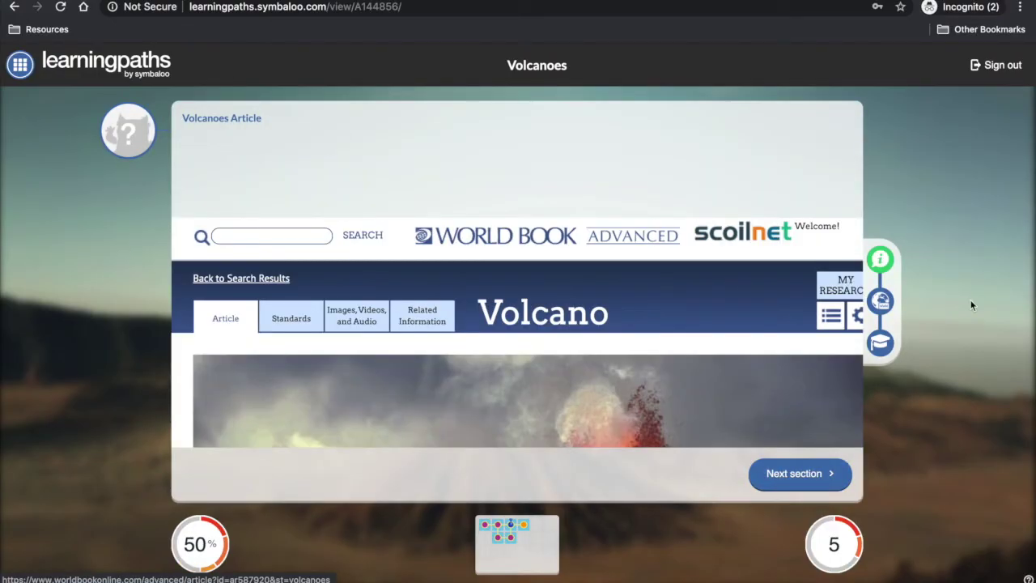
pyautogui.scroll(-3, 650, 362)
pyautogui.scroll(-10, 650, 362)
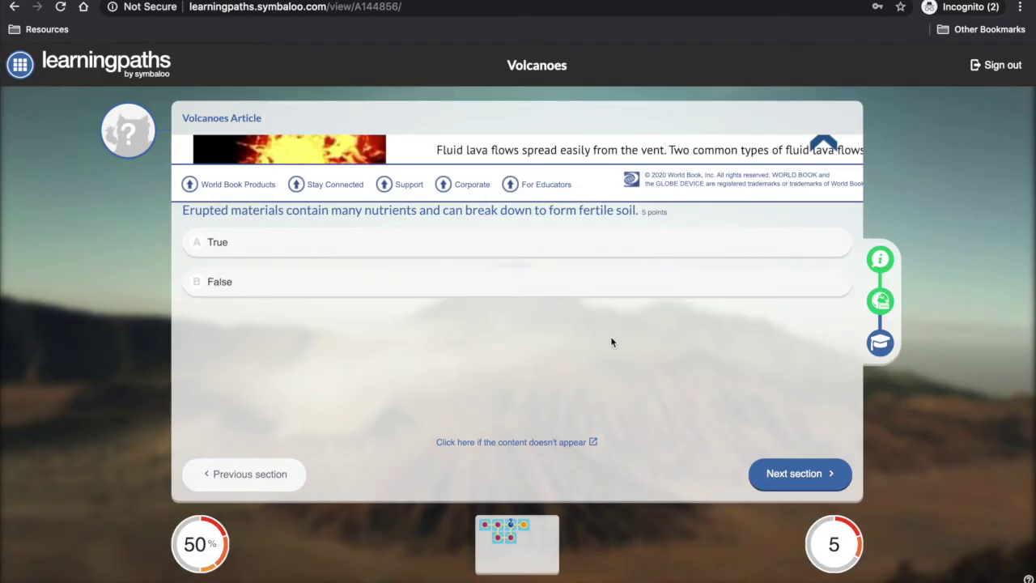
pyautogui.click(543, 254)
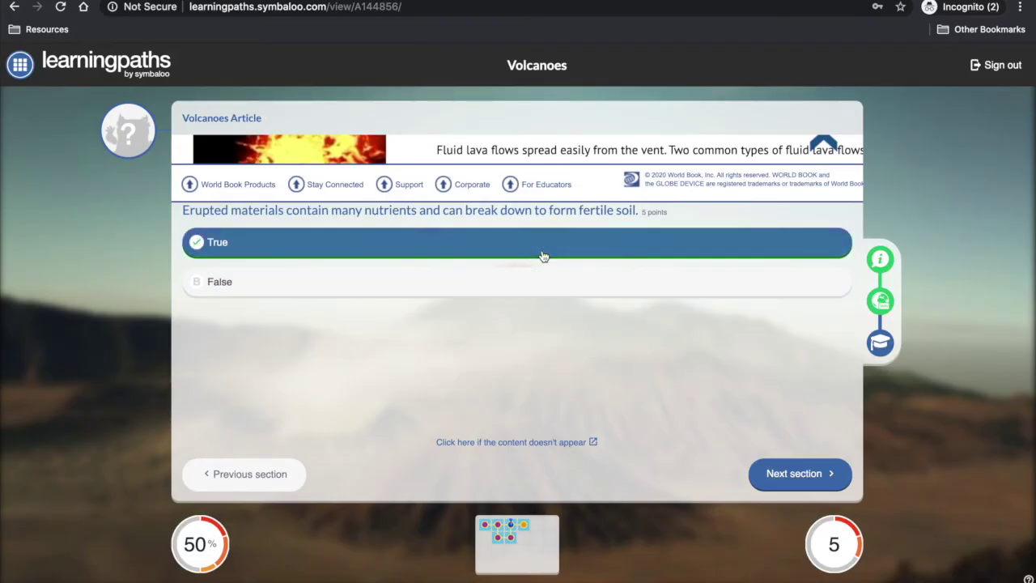
pyautogui.click(777, 481)
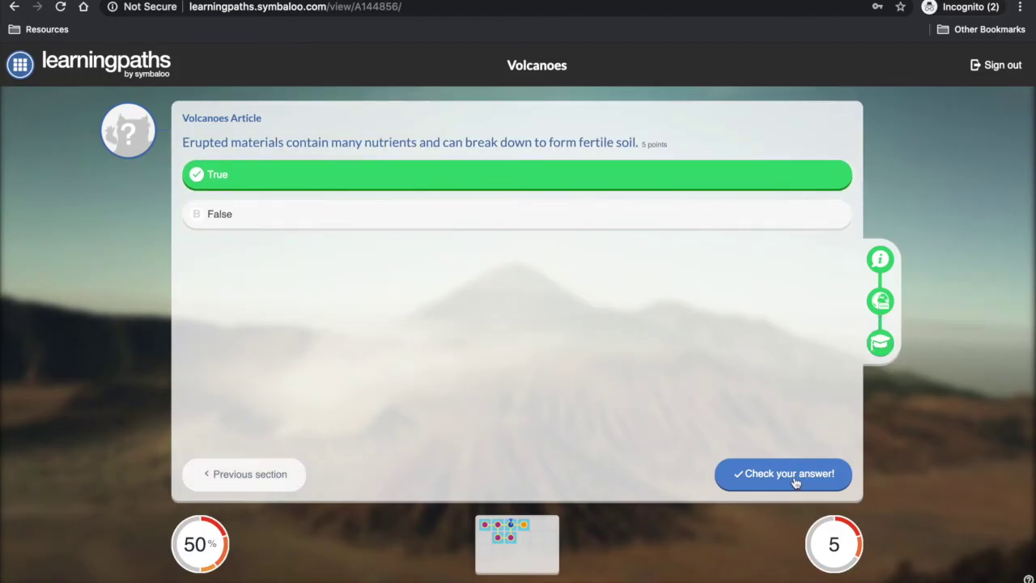
pyautogui.click(796, 480)
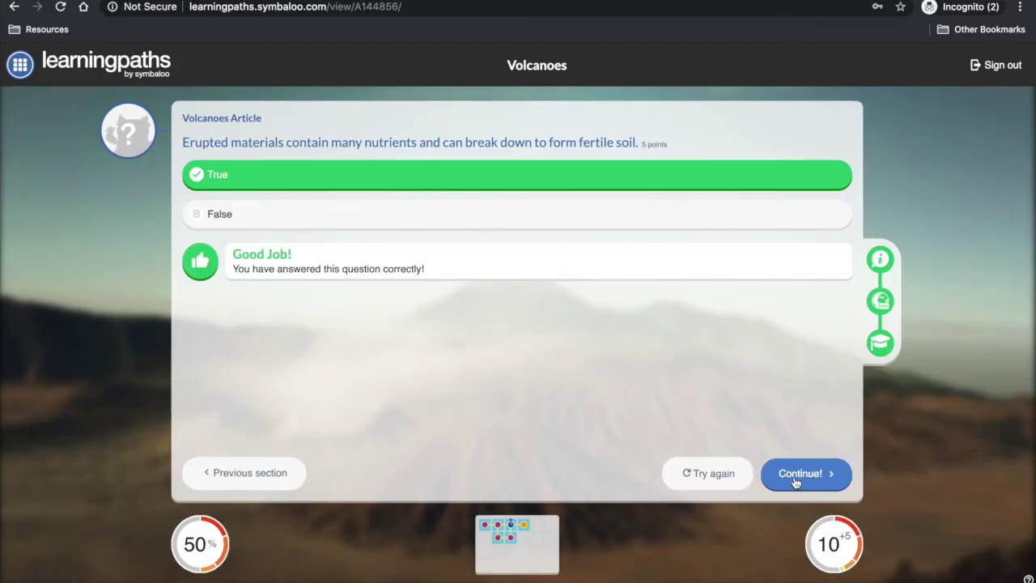
# Continue to the Volcano Activity, look through its revision test worksheet, and finish the learning path.
pyautogui.click(796, 481)
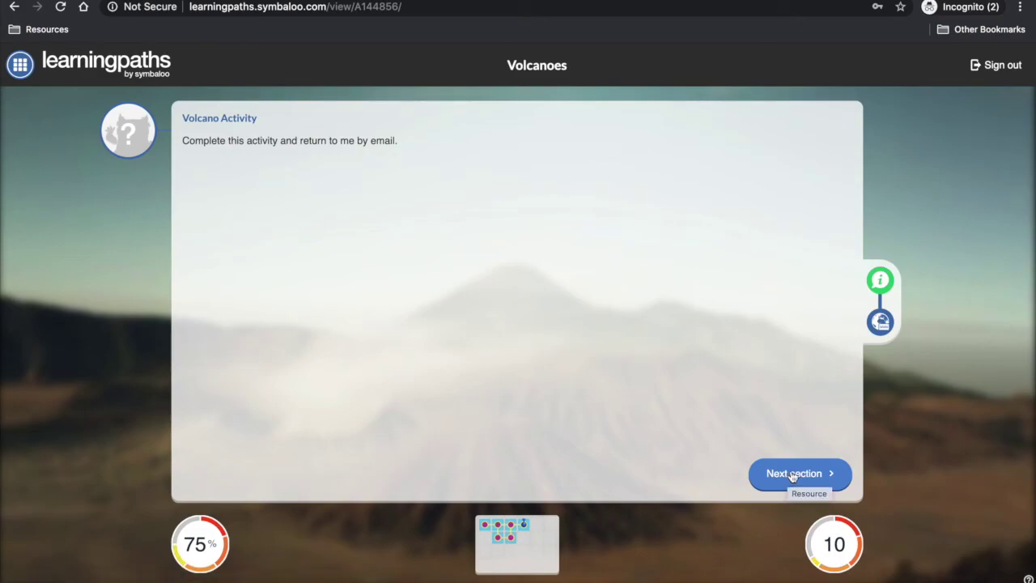
pyautogui.click(793, 476)
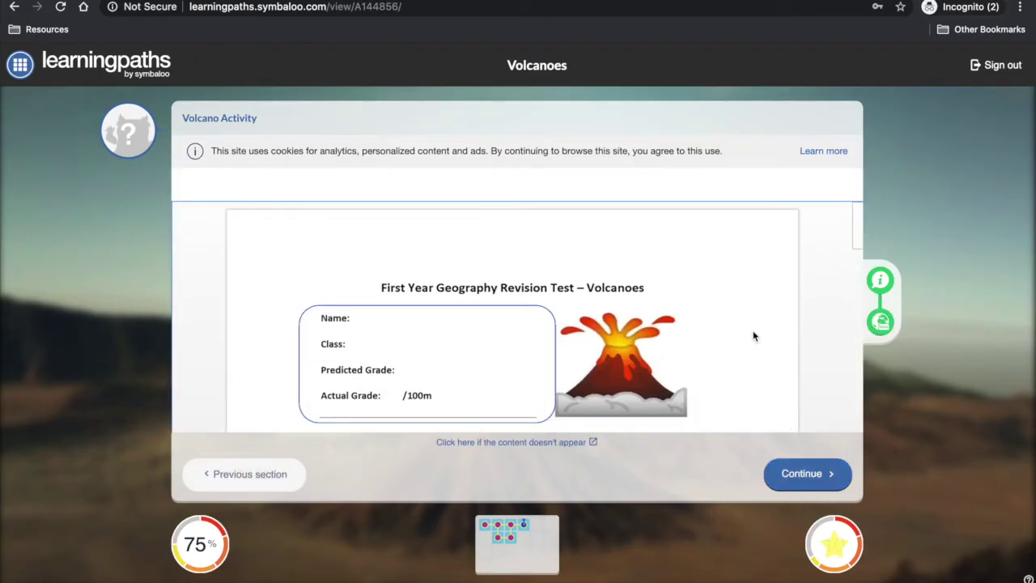
pyautogui.scroll(-15, 755, 343)
pyautogui.scroll(-10, 757, 359)
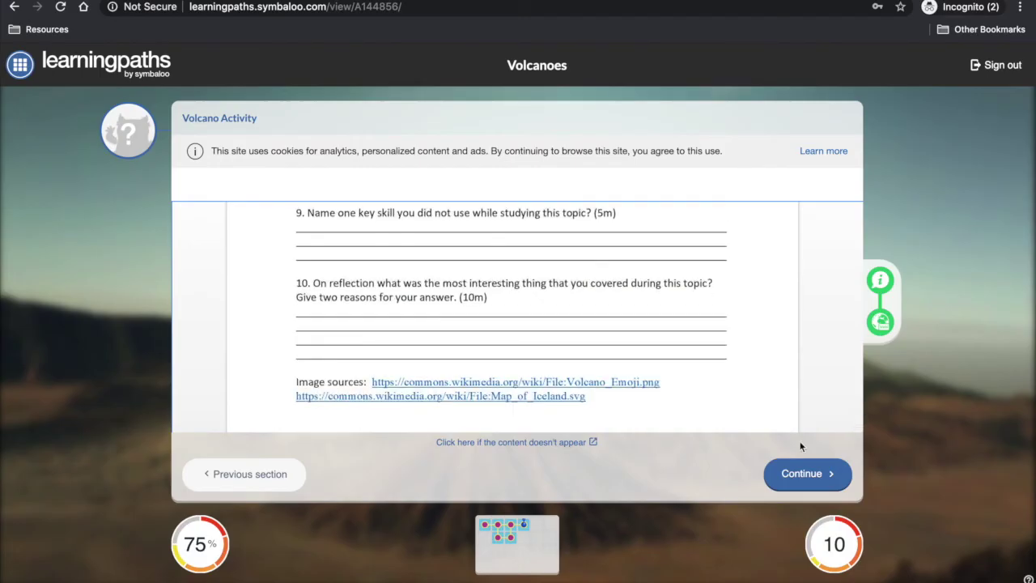
pyautogui.click(806, 475)
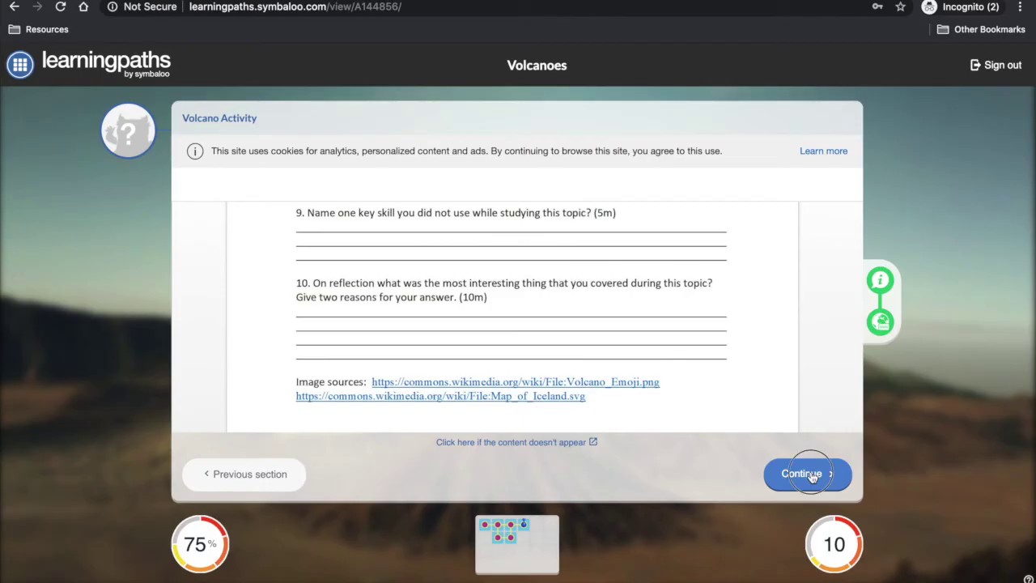
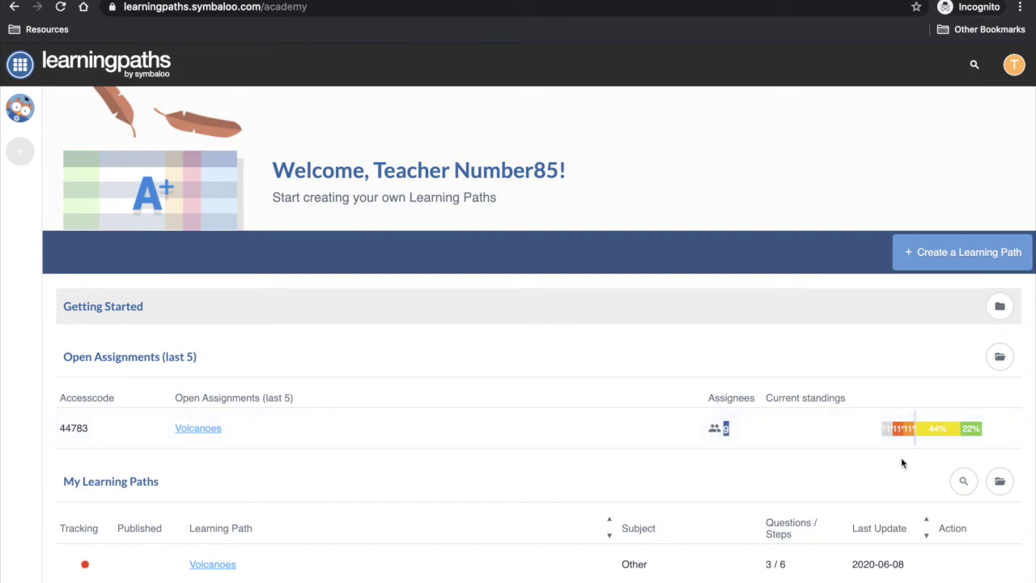
# As the teacher, check the open Volcanoes assignment's standings, then stop tracking it and save the results under the title Volcanoes.
pyautogui.click(199, 429)
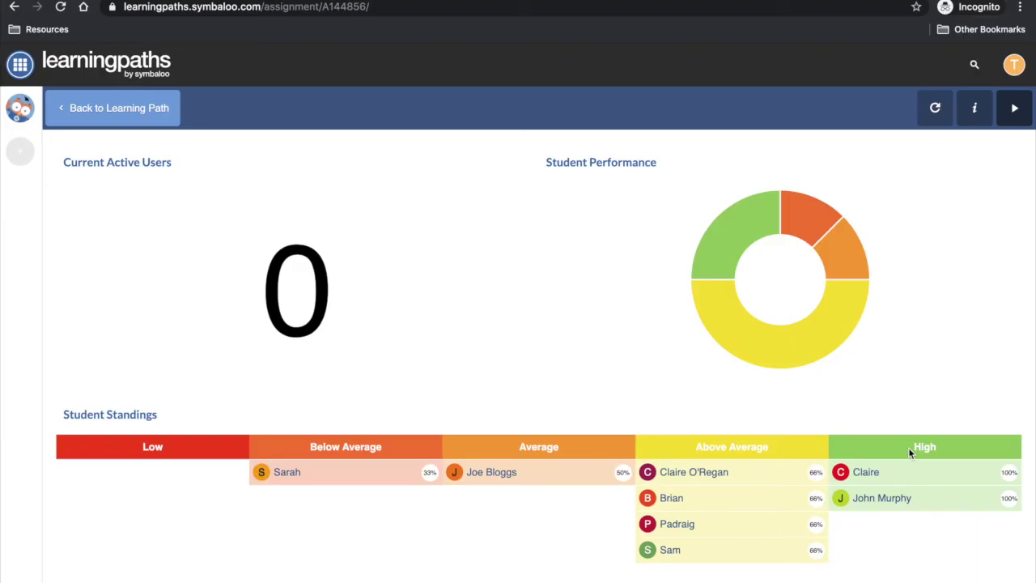
pyautogui.click(119, 116)
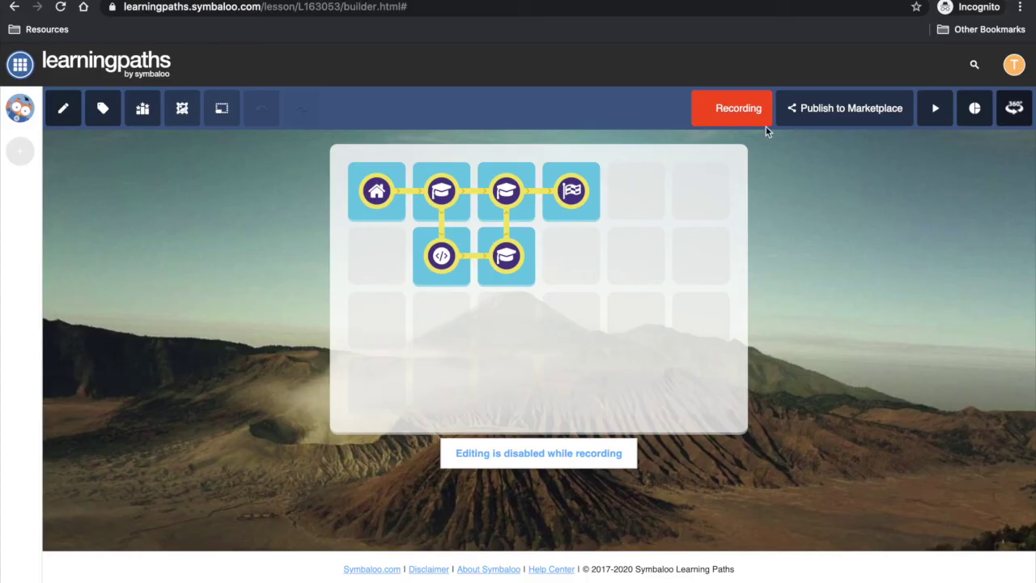
pyautogui.click(733, 113)
pyautogui.click(446, 216)
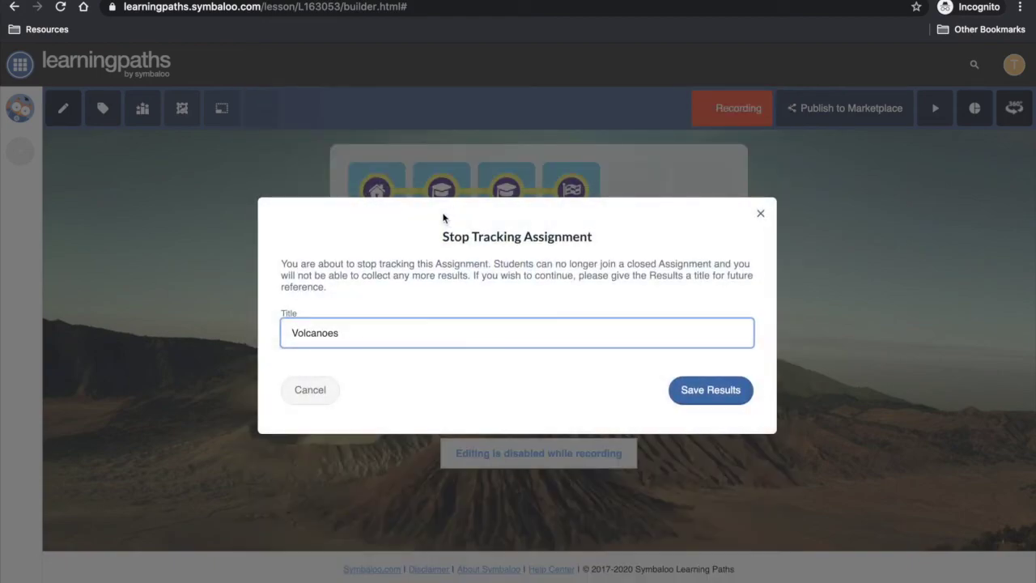
pyautogui.click(701, 392)
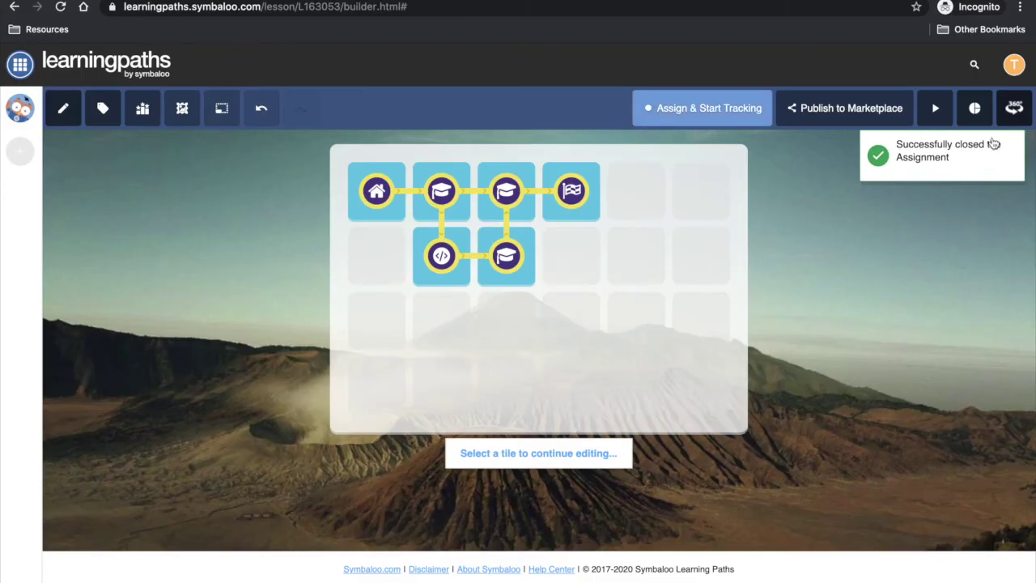
# Open the closed Volcanoes assignment's results and review the student standings, who is on each tile, and the table of scores, progress and time spent.
pyautogui.click(976, 110)
pyautogui.click(737, 301)
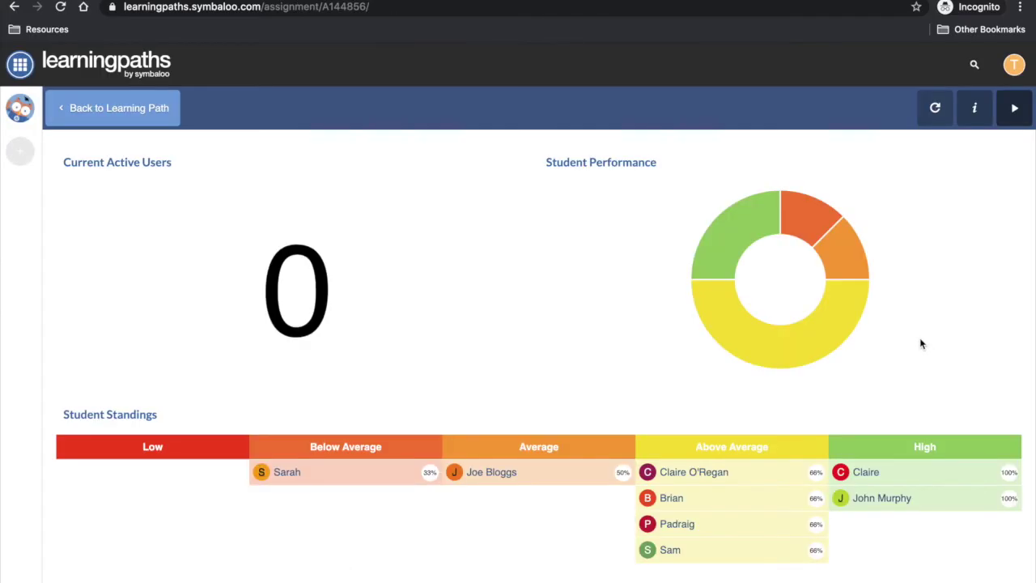
pyautogui.scroll(-4, 920, 344)
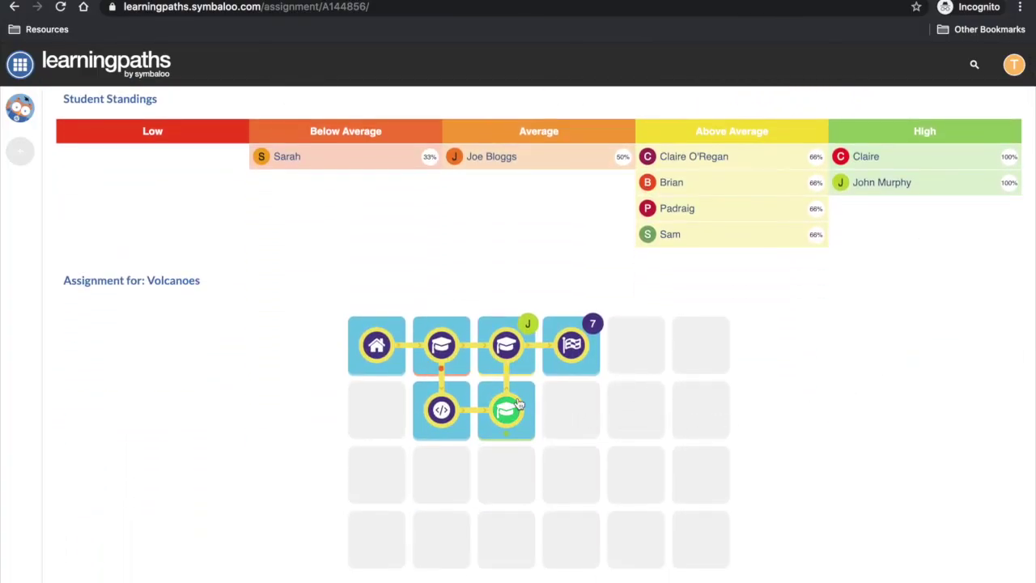
pyautogui.moveTo(518, 352)
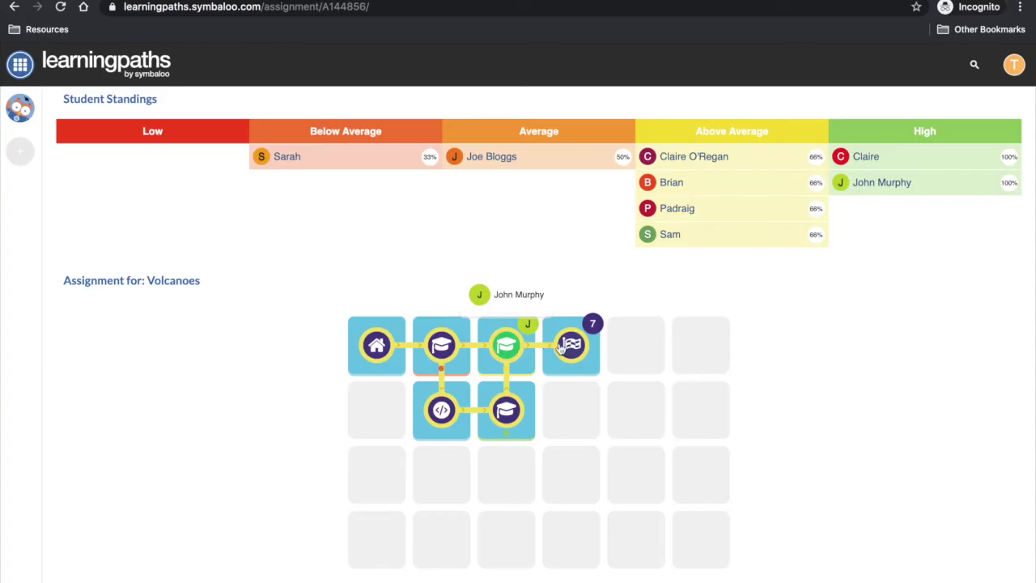
pyautogui.moveTo(579, 346)
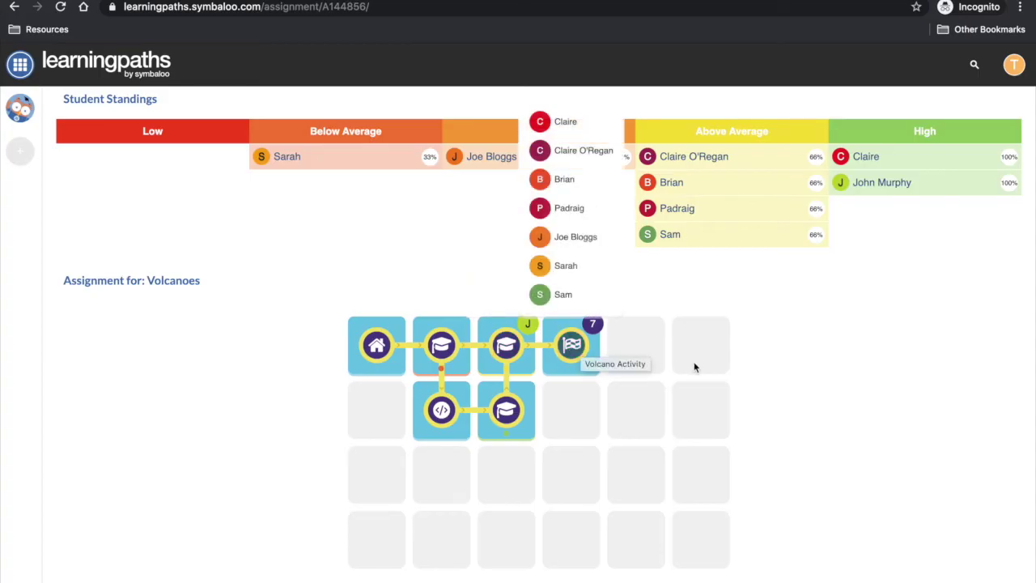
pyautogui.scroll(-5, 814, 390)
pyautogui.scroll(-3, 815, 393)
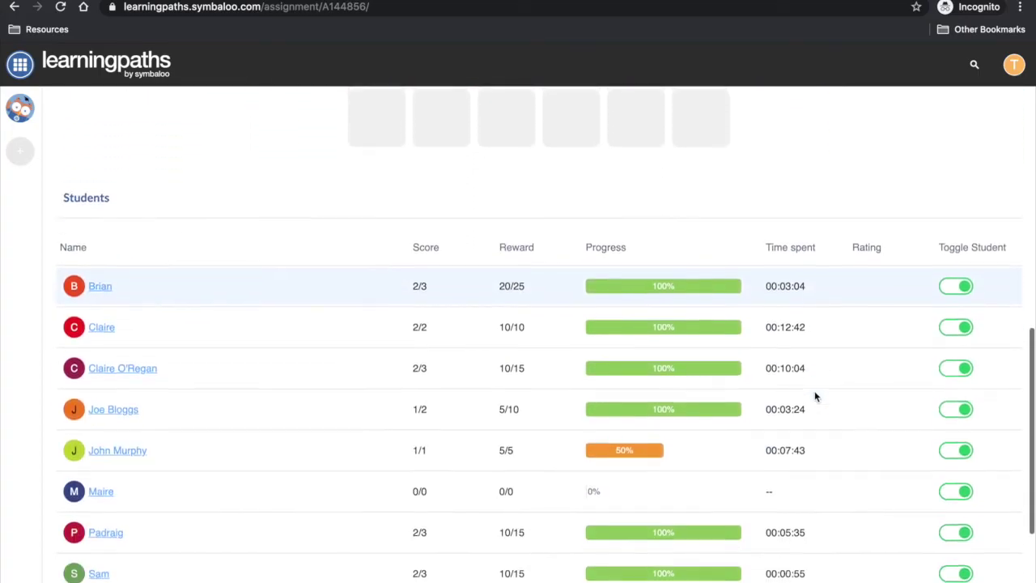
pyautogui.scroll(-2, 815, 393)
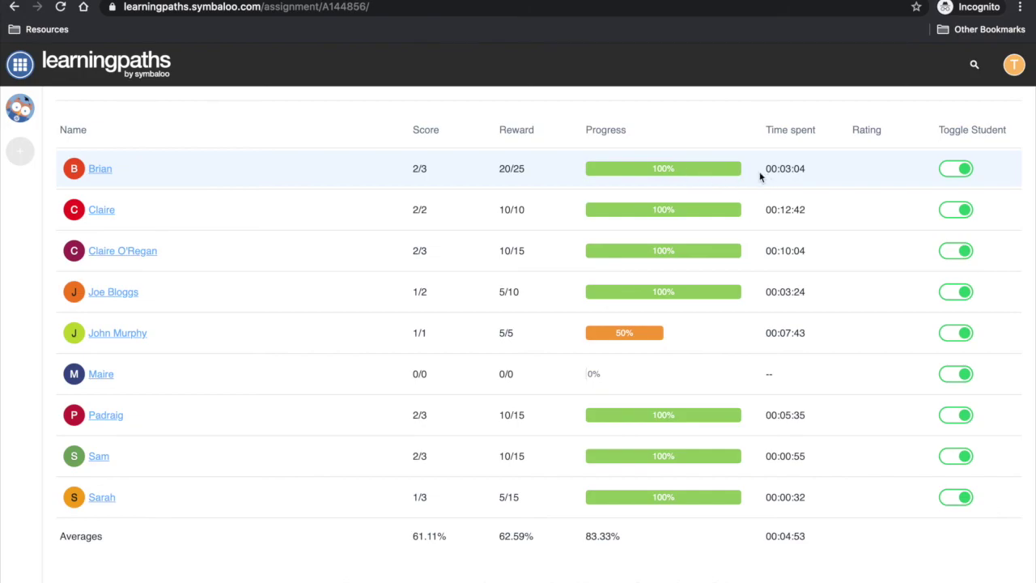
# Inspect the third listed student's results, expanding the details for Volcanic Eruptions, the Volcanoes question, Volcano Video and Question Time, then close them.
pyautogui.click(144, 250)
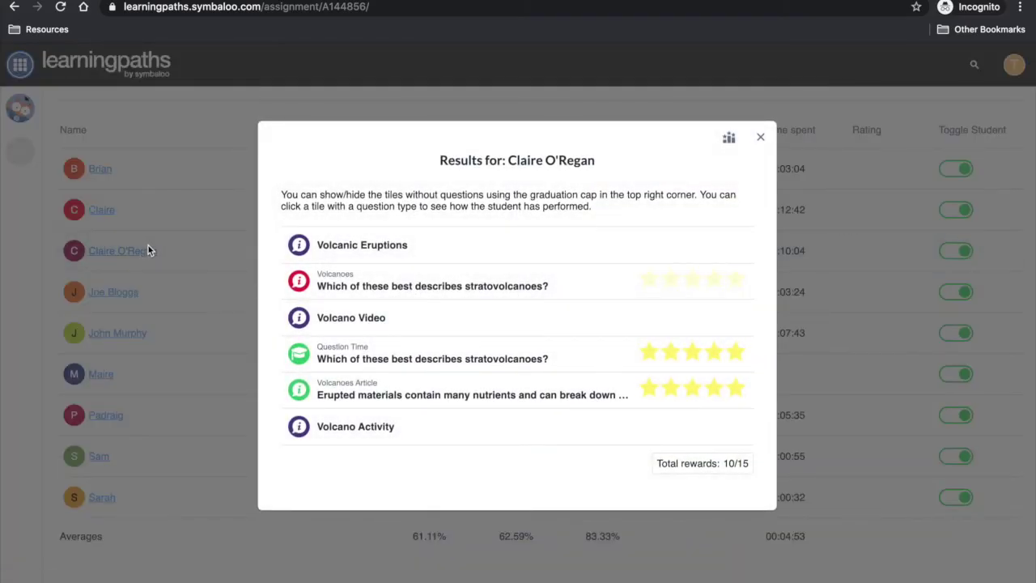
pyautogui.click(387, 252)
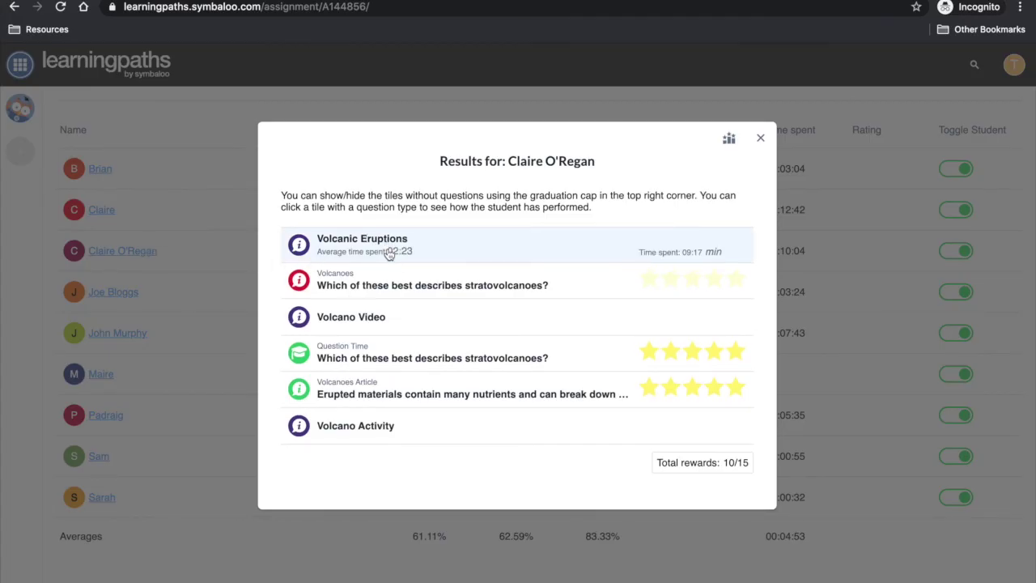
pyautogui.click(385, 285)
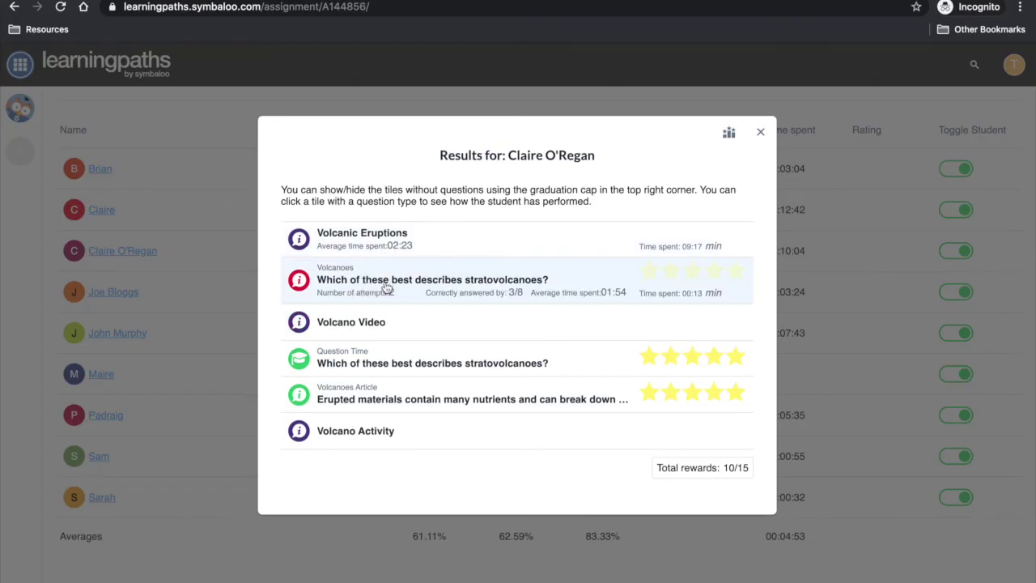
pyautogui.click(373, 325)
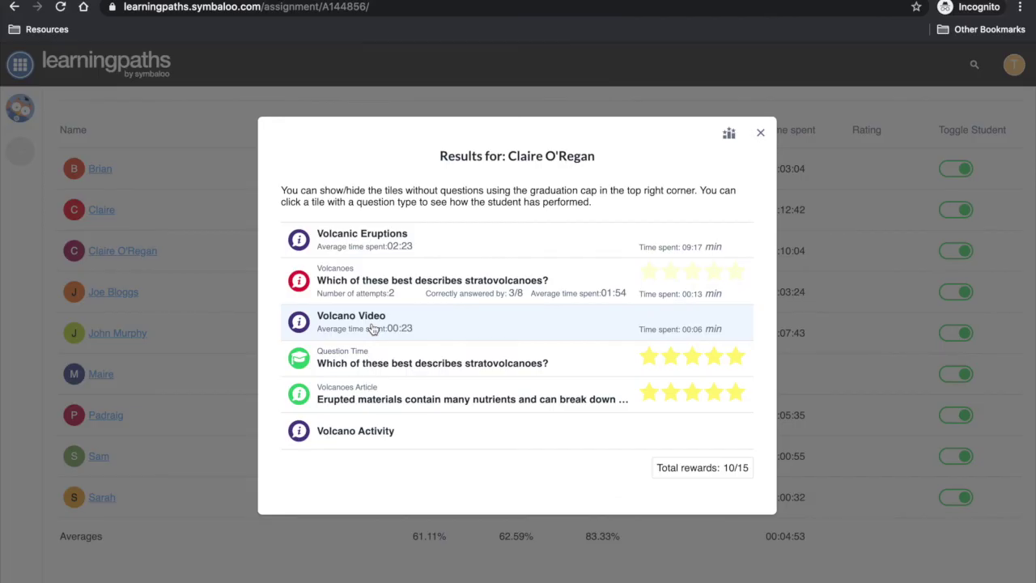
pyautogui.click(385, 361)
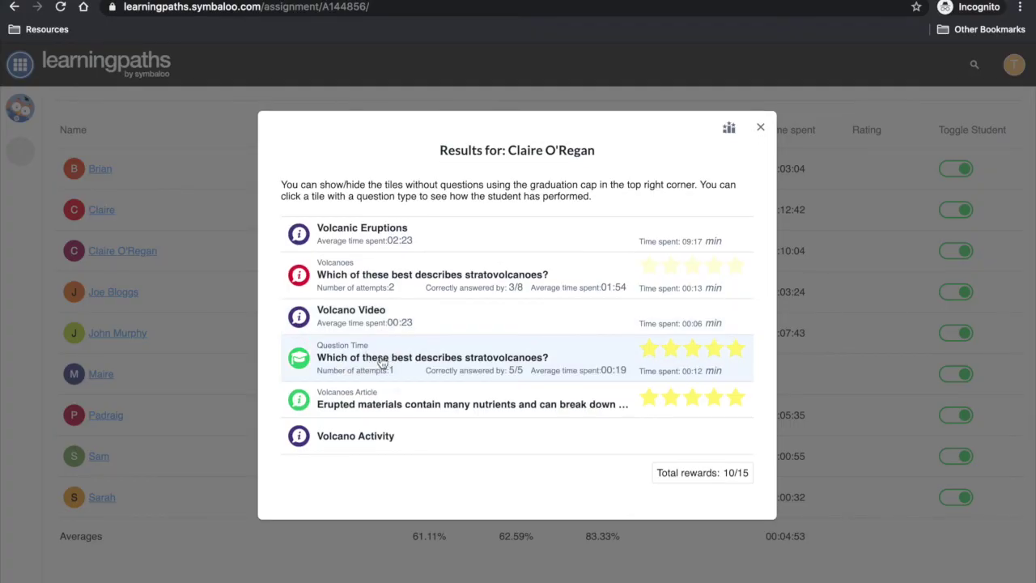
pyautogui.click(760, 127)
# Go back to the teacher home page, reopen the Volcanoes learning path, and view the results of its past assignment.
pyautogui.click(23, 107)
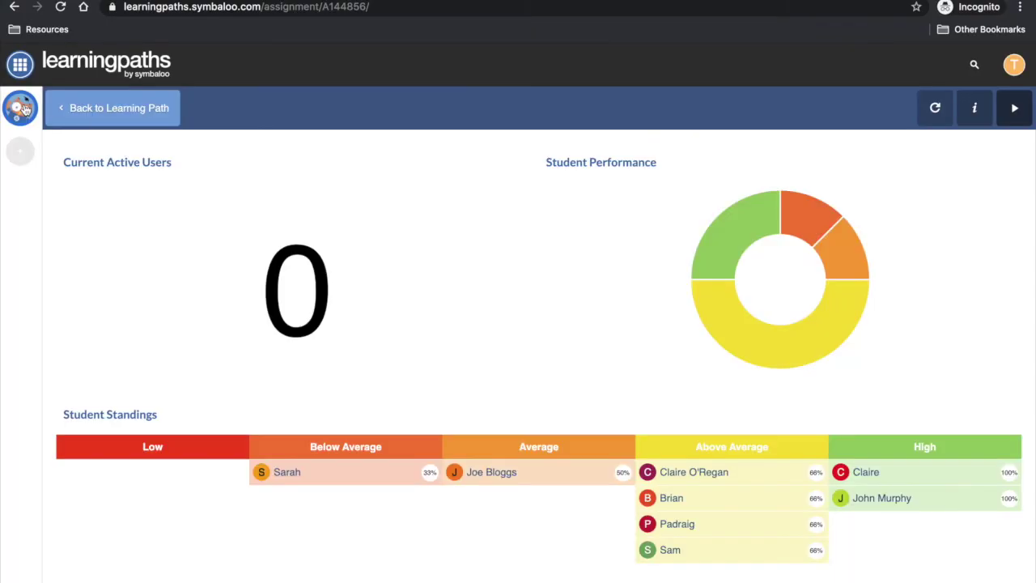
pyautogui.click(24, 108)
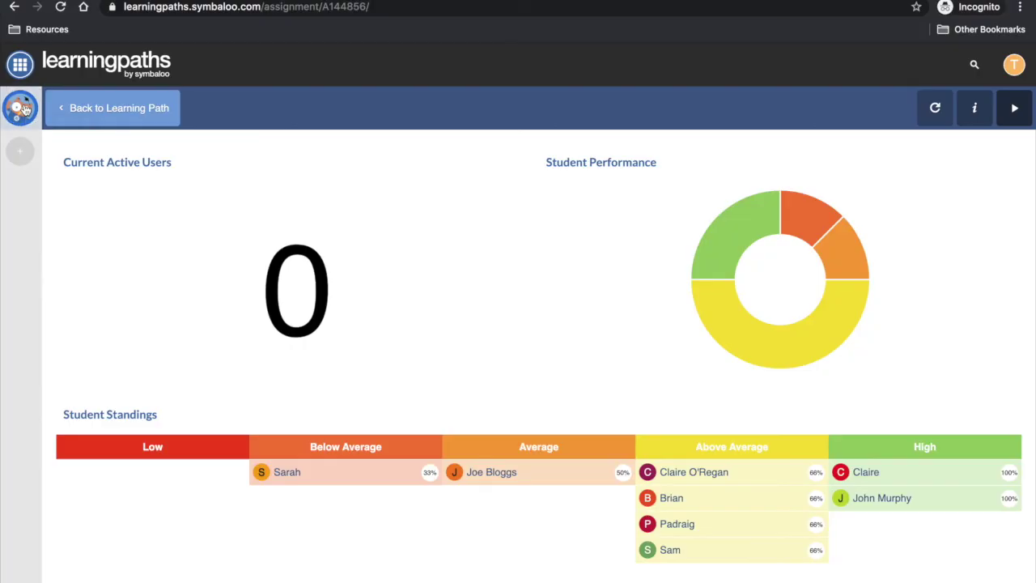
pyautogui.click(193, 520)
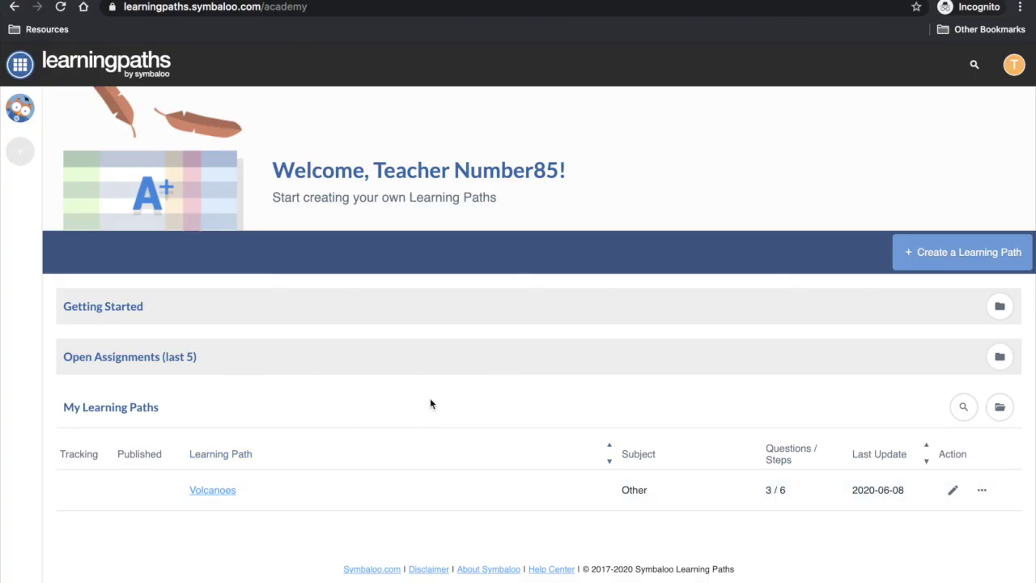
pyautogui.click(216, 494)
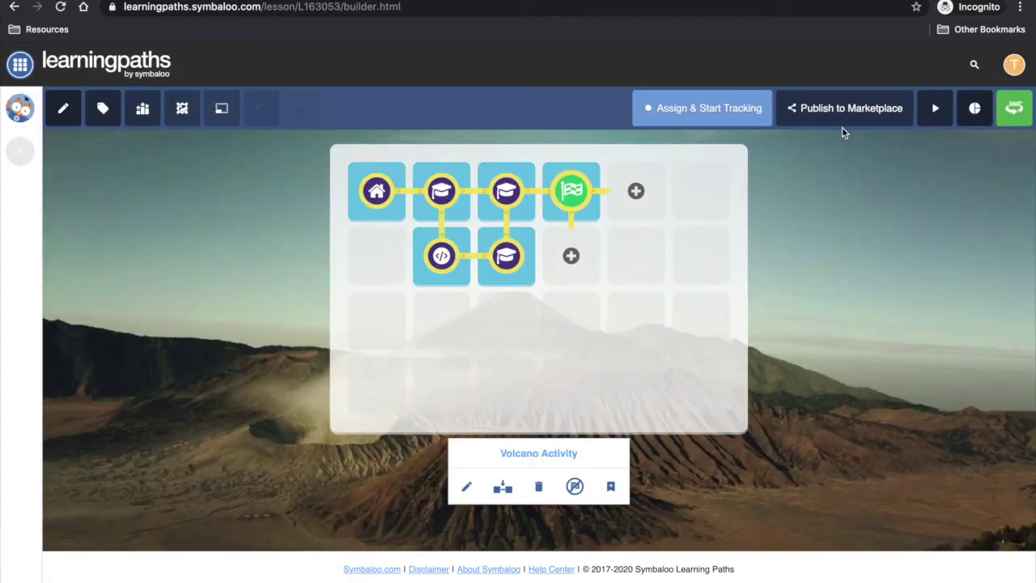
pyautogui.click(974, 110)
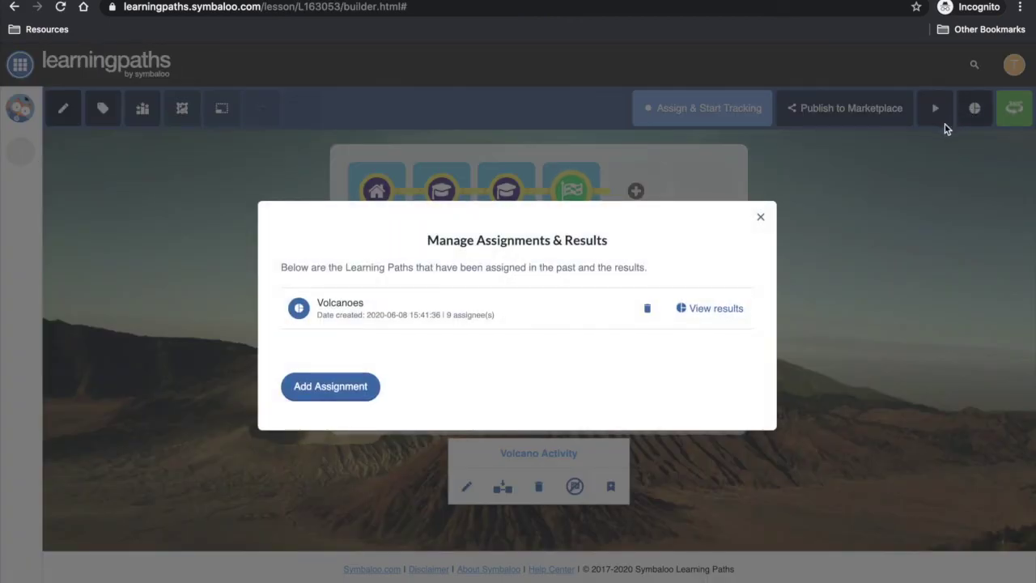
pyautogui.click(723, 311)
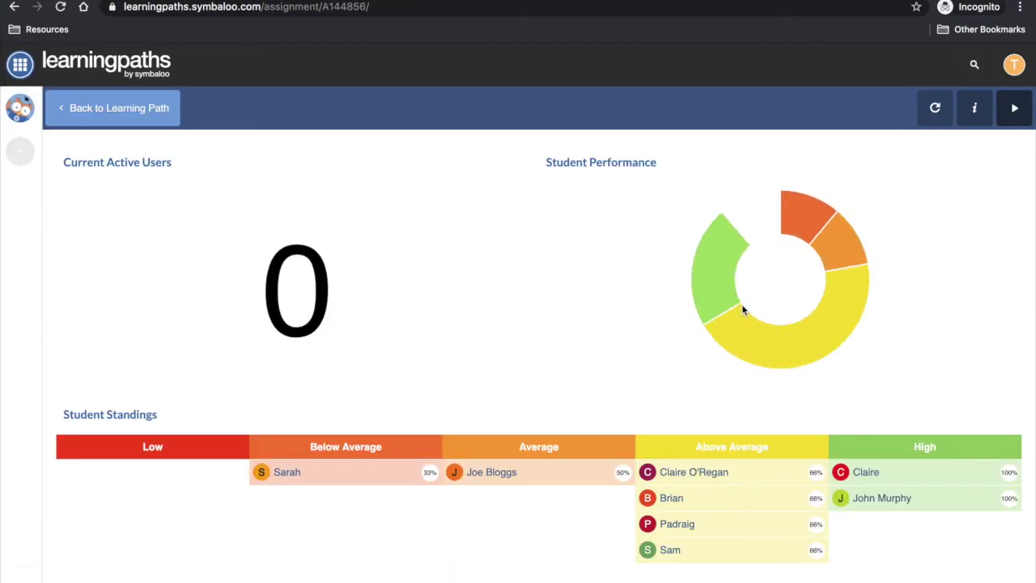